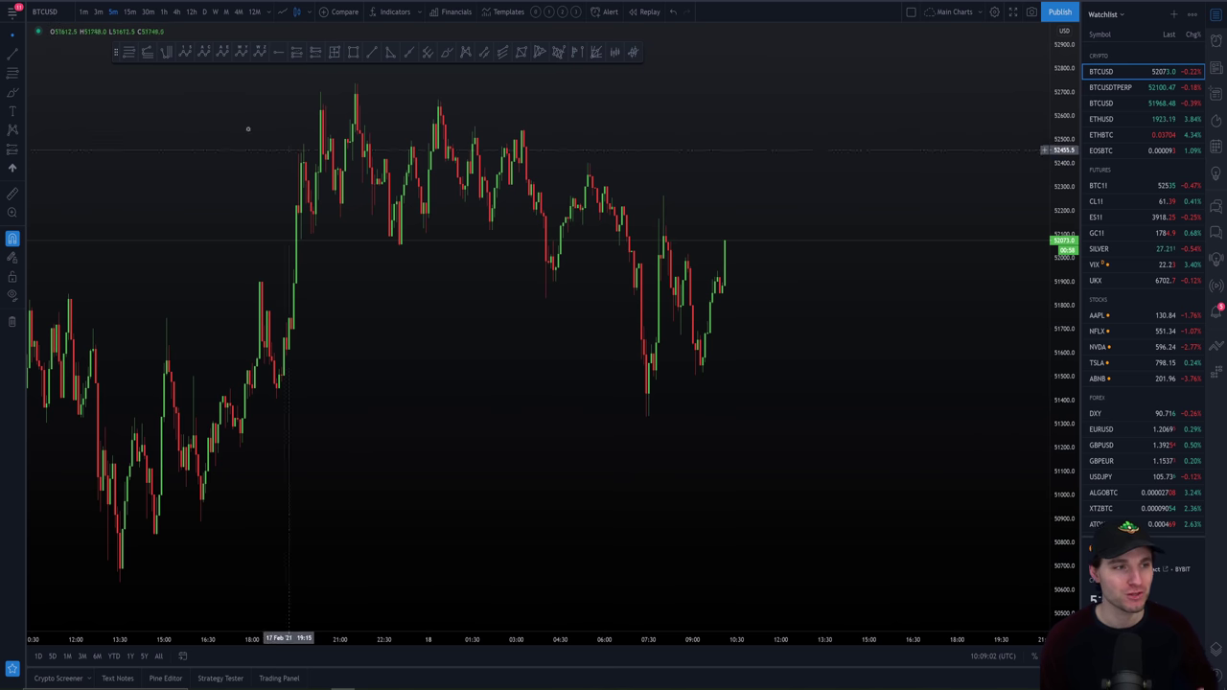
click(130, 52)
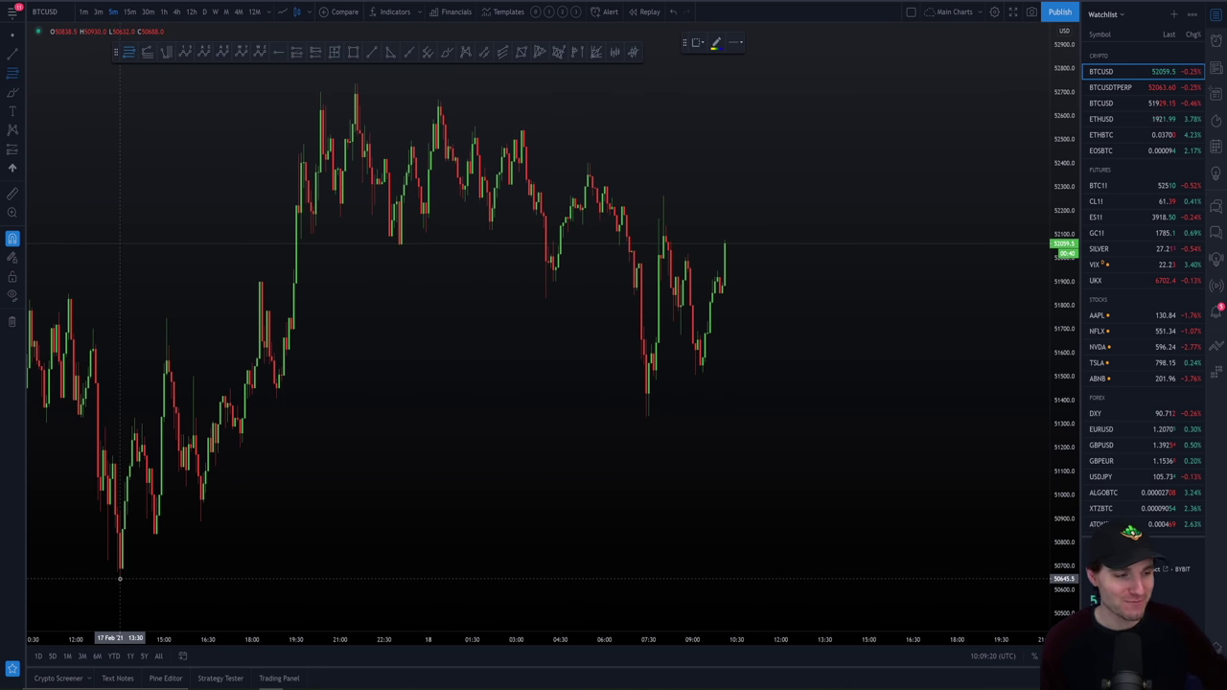
click(117, 581)
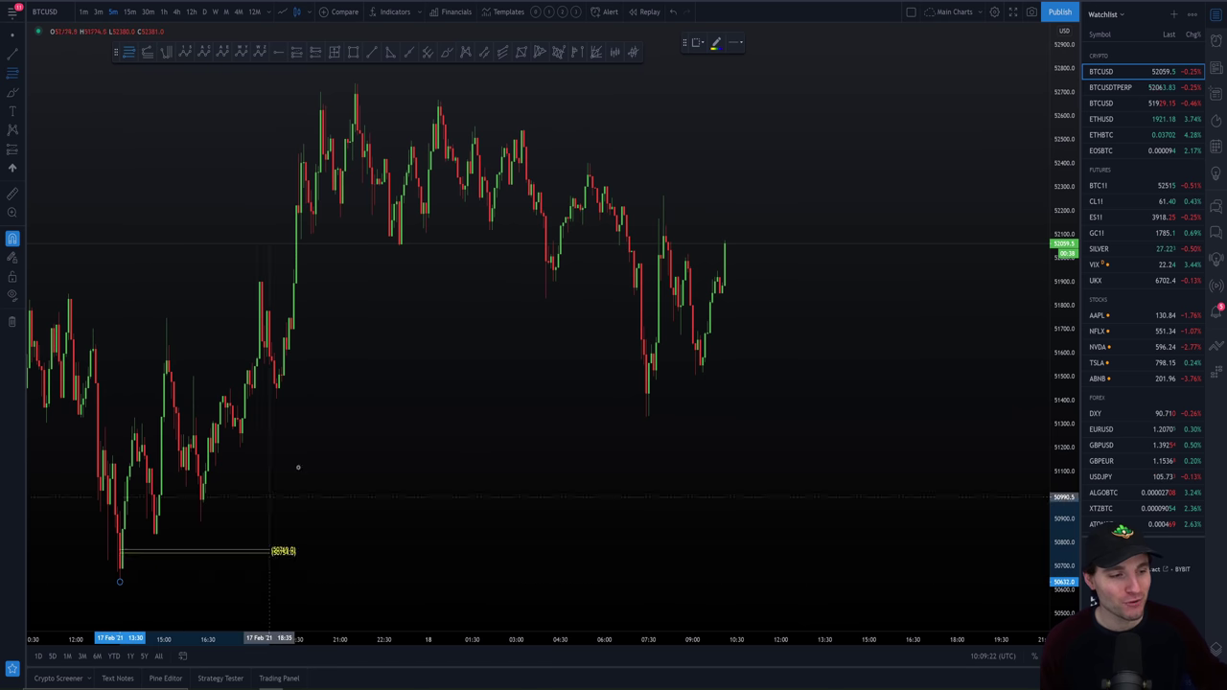
click(757, 84)
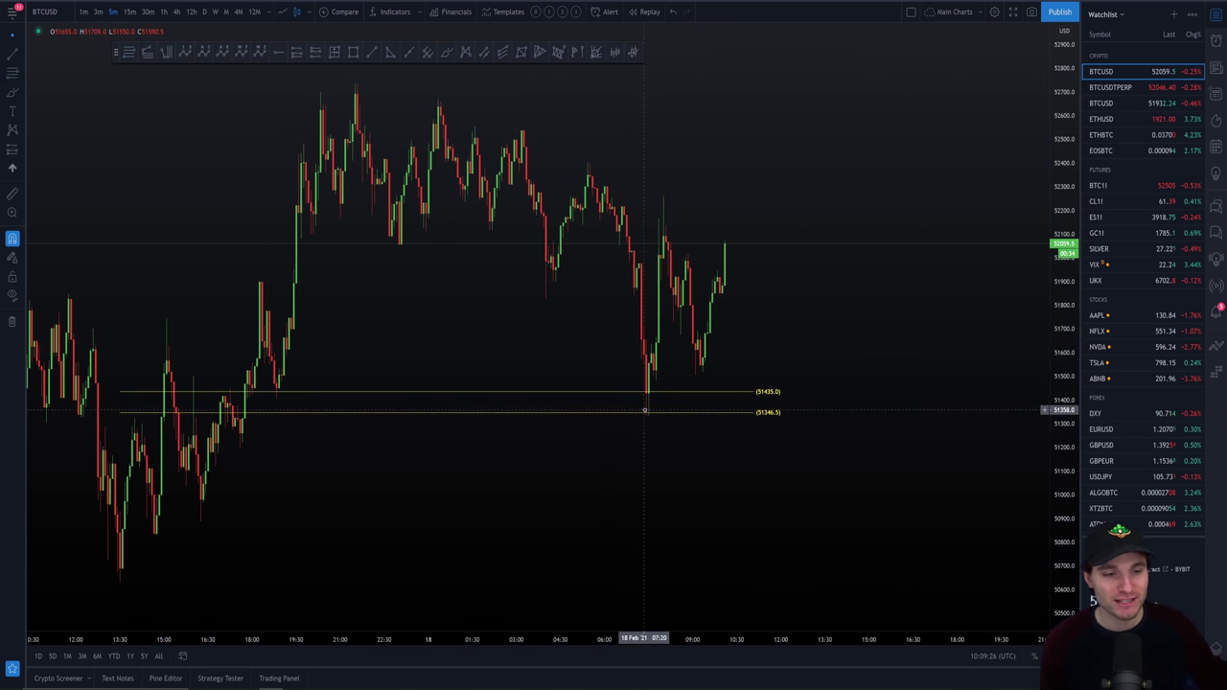
click(737, 391)
key(Delete)
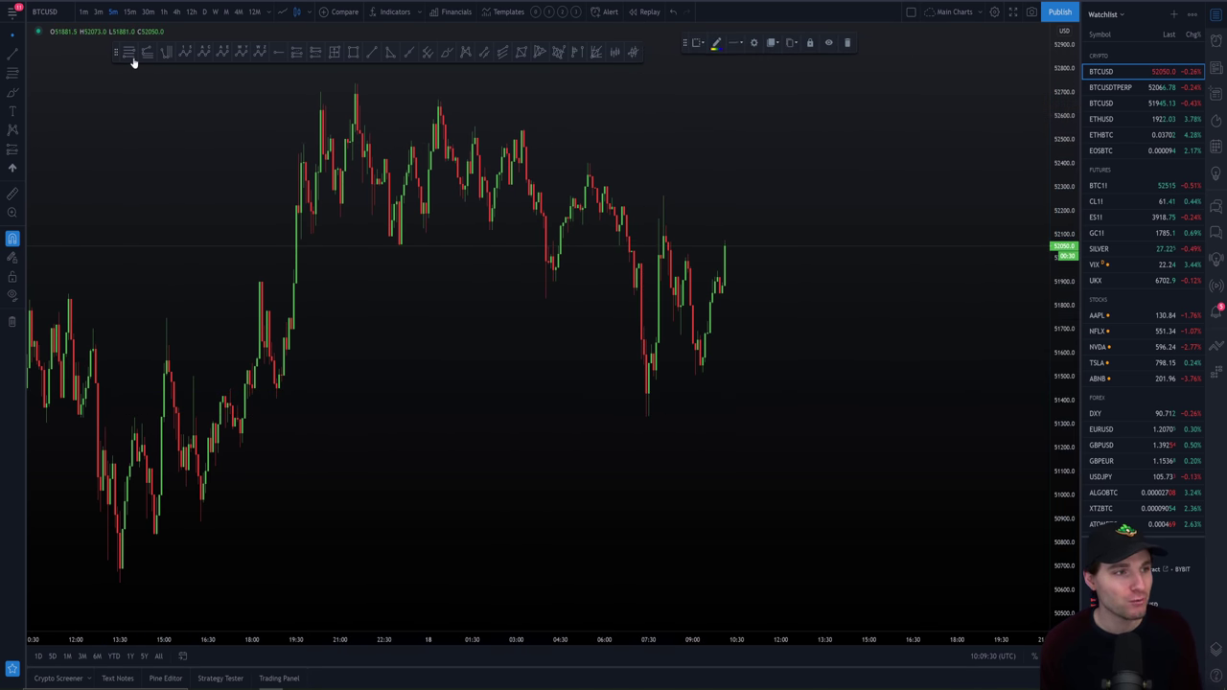
- Draw a Fib Retracement from the 17 Feb 13:30 low at 50632.0 up to the swing-high level at 52735.5
click(119, 581)
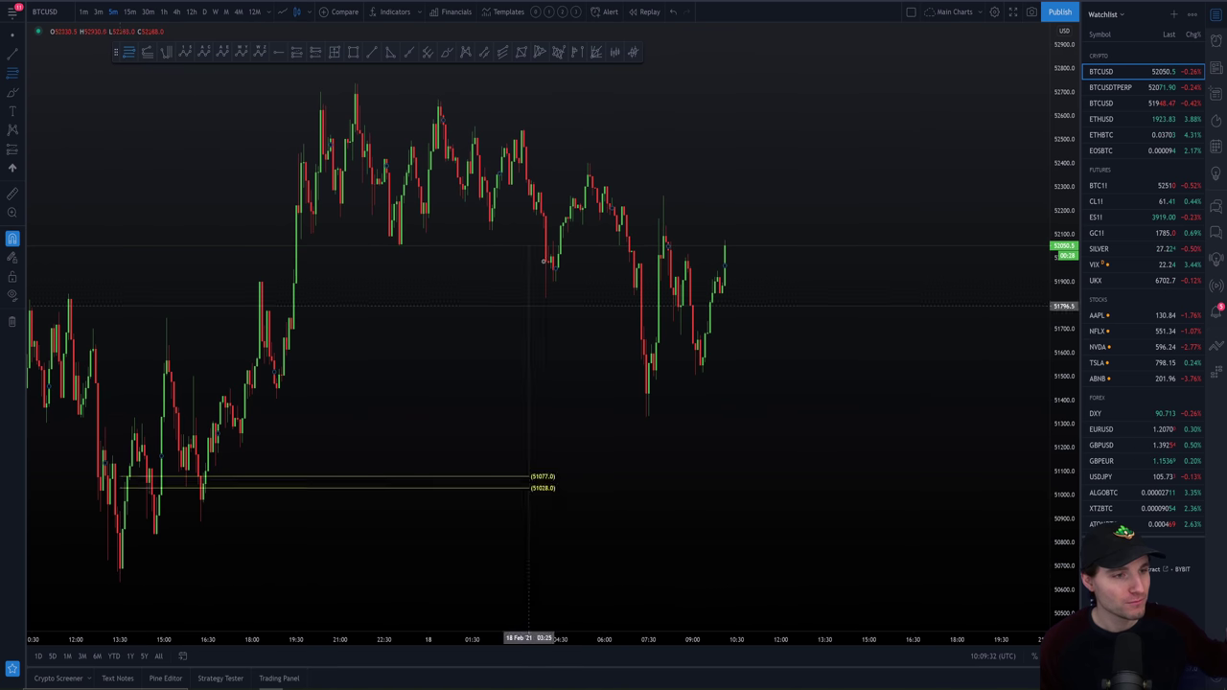
click(719, 83)
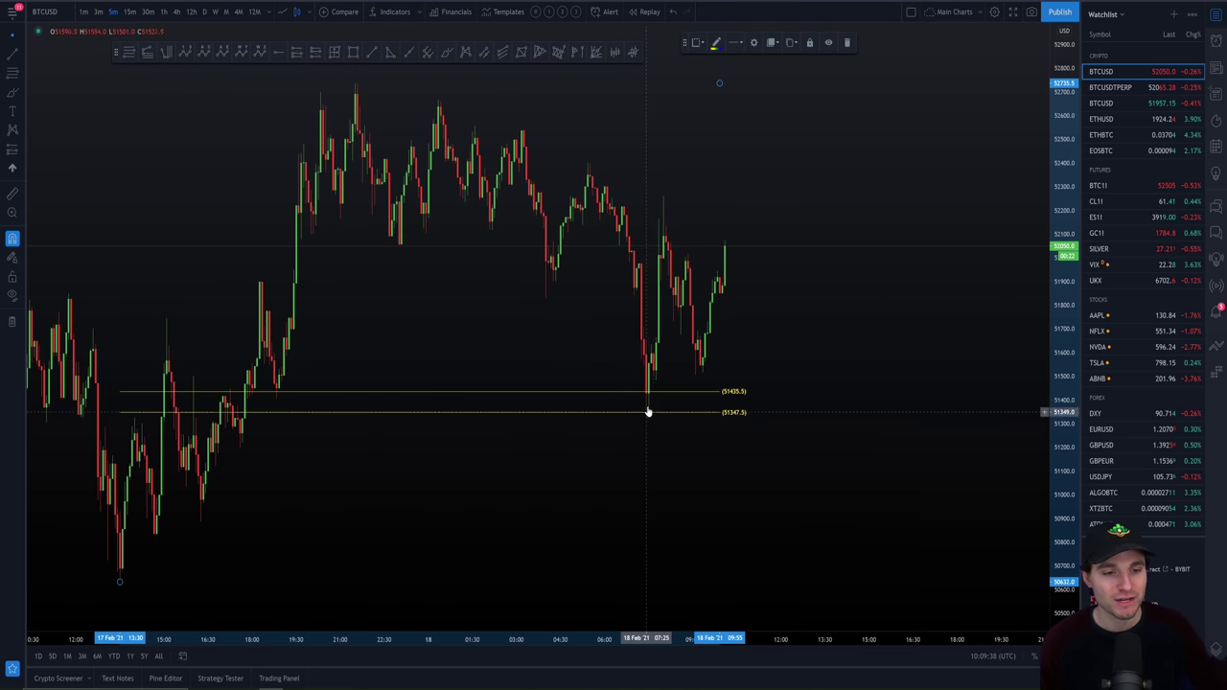
- Set the chart interval to 1m and draw a second Fib Retracement from the 17 Feb 21:31 high at 52735.5 down to 51330.0
click(83, 11)
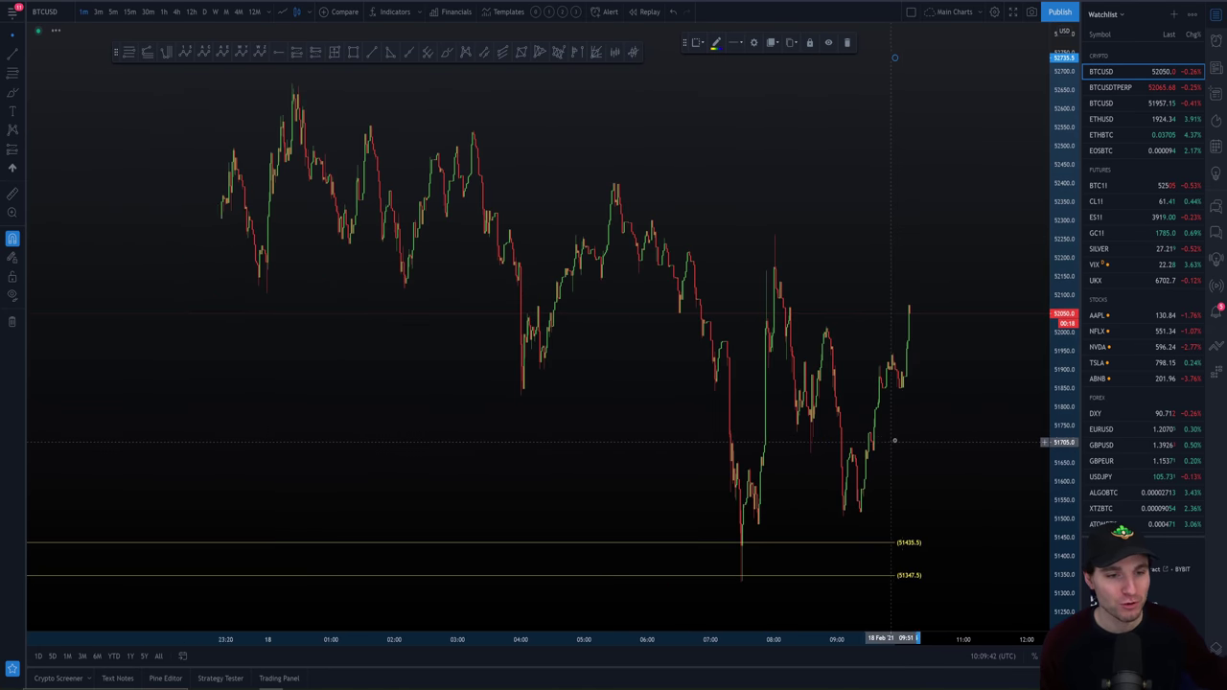
scroll(895, 441, down, 4)
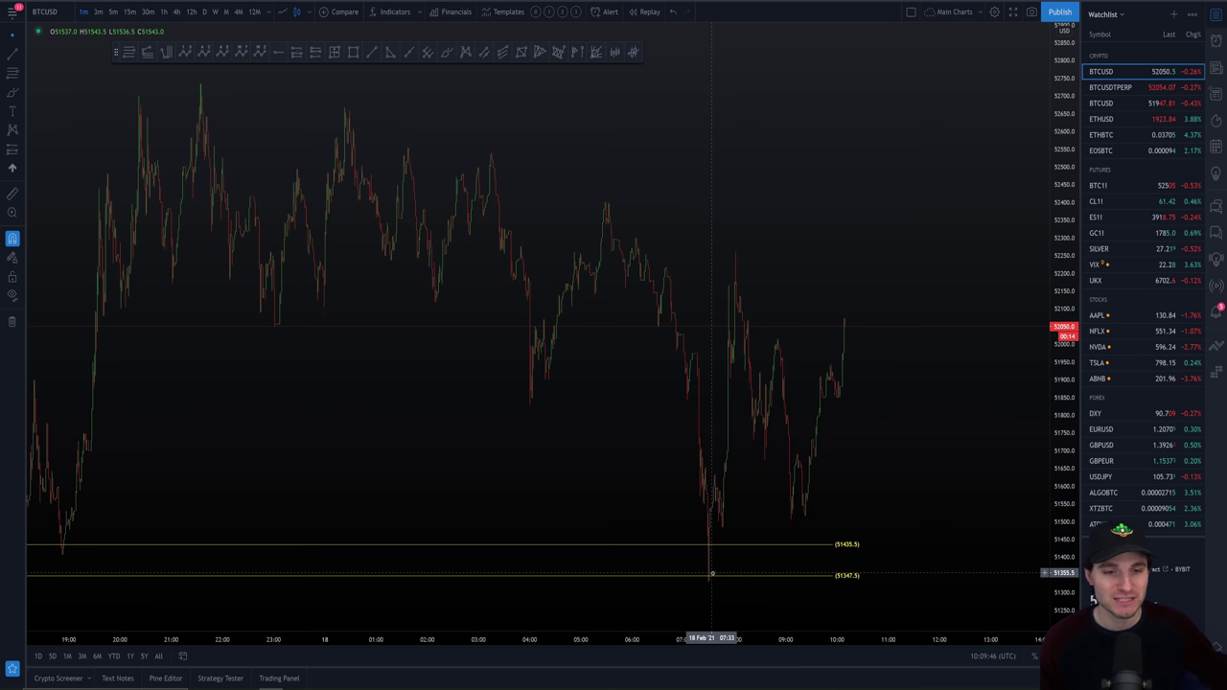
click(125, 53)
click(198, 84)
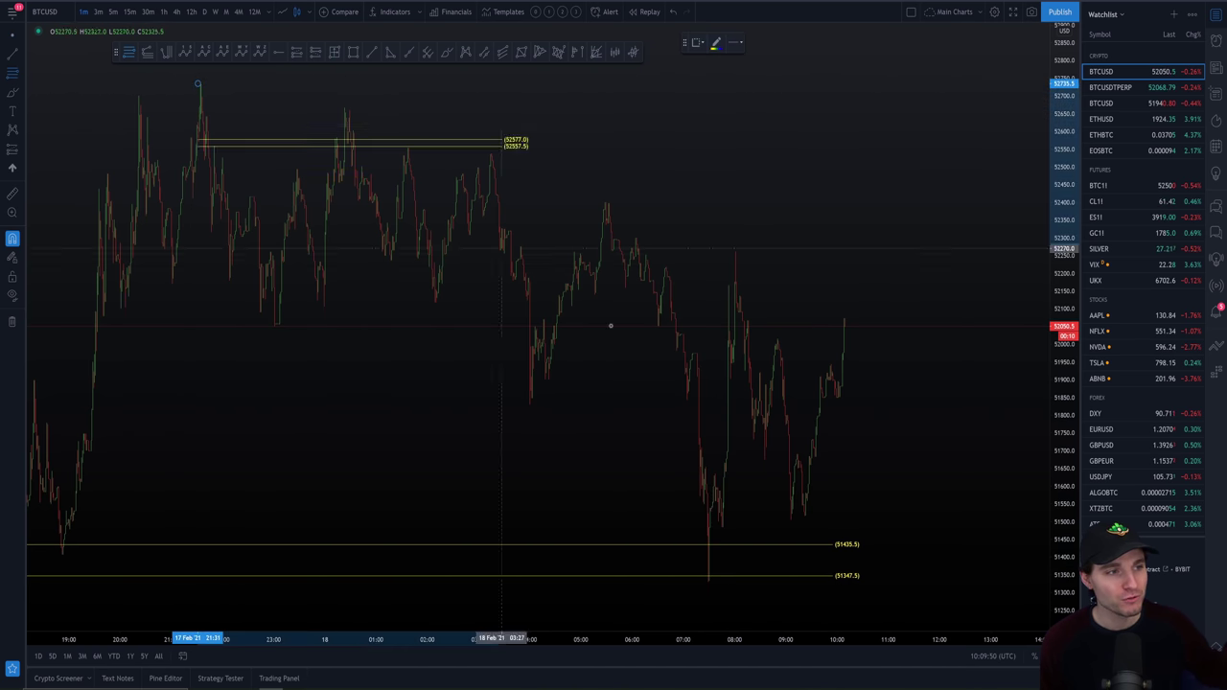
click(772, 582)
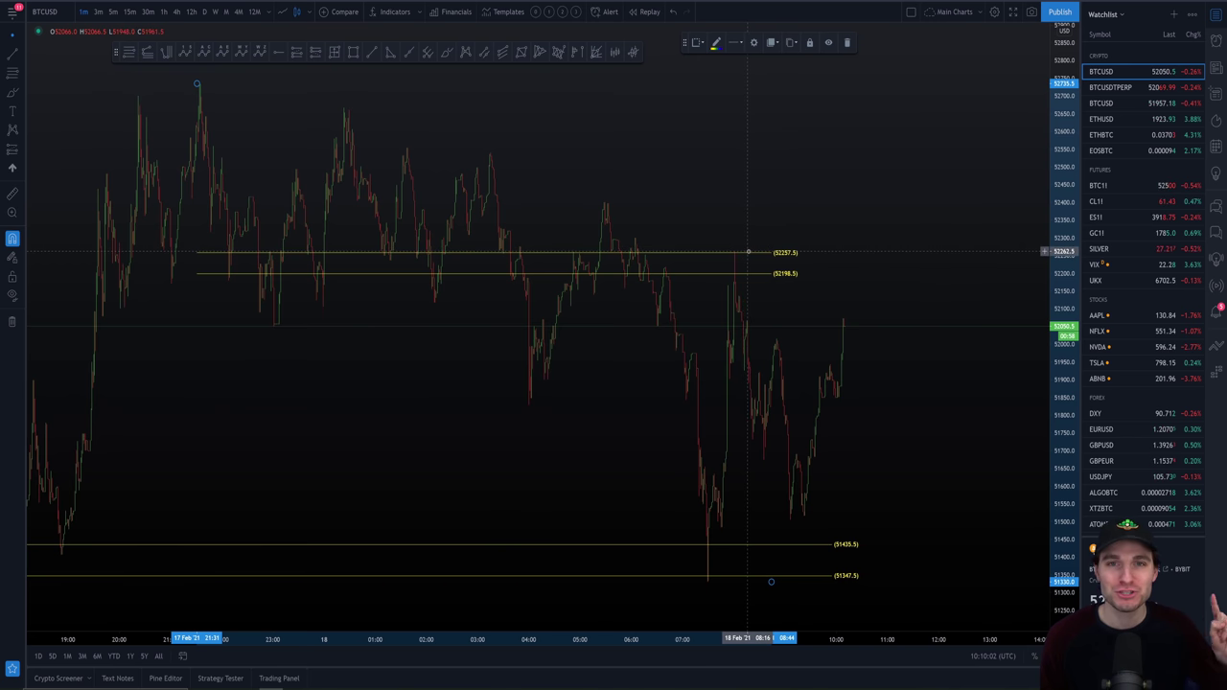
scroll(834, 528, down, 5)
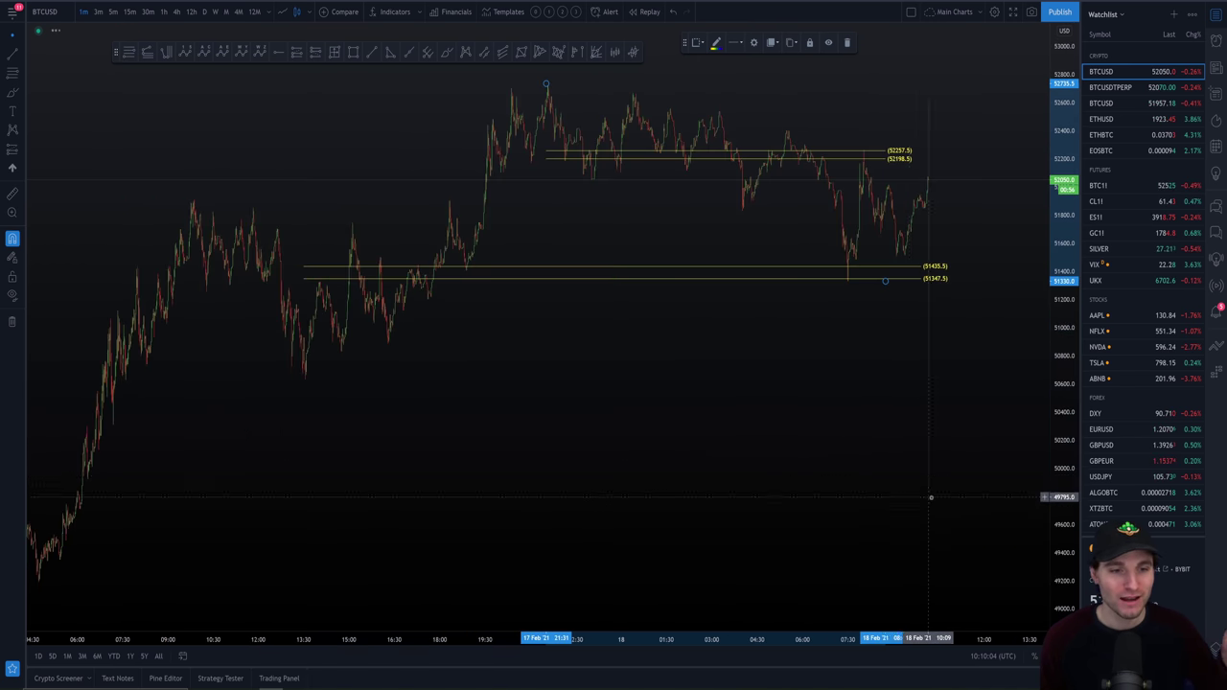
scroll(833, 528, up, 1)
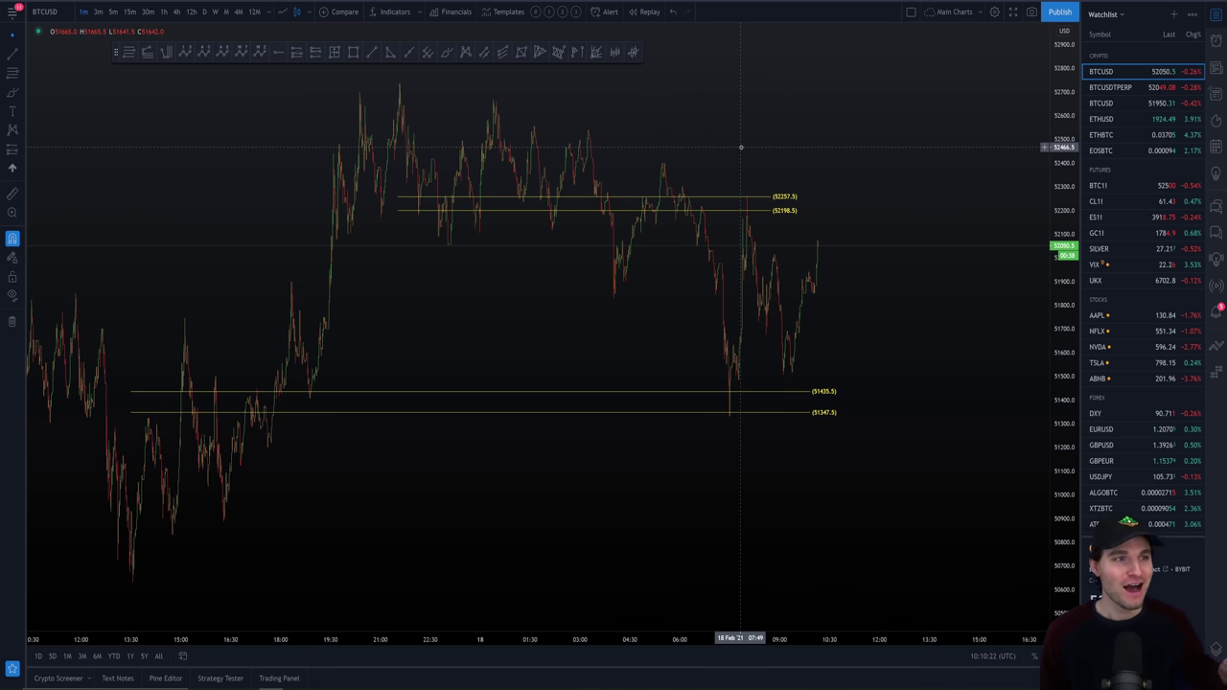
- Switch to Discord and view the enlarged nPivot chart image in the trading-updates channel
key(alt+Tab)
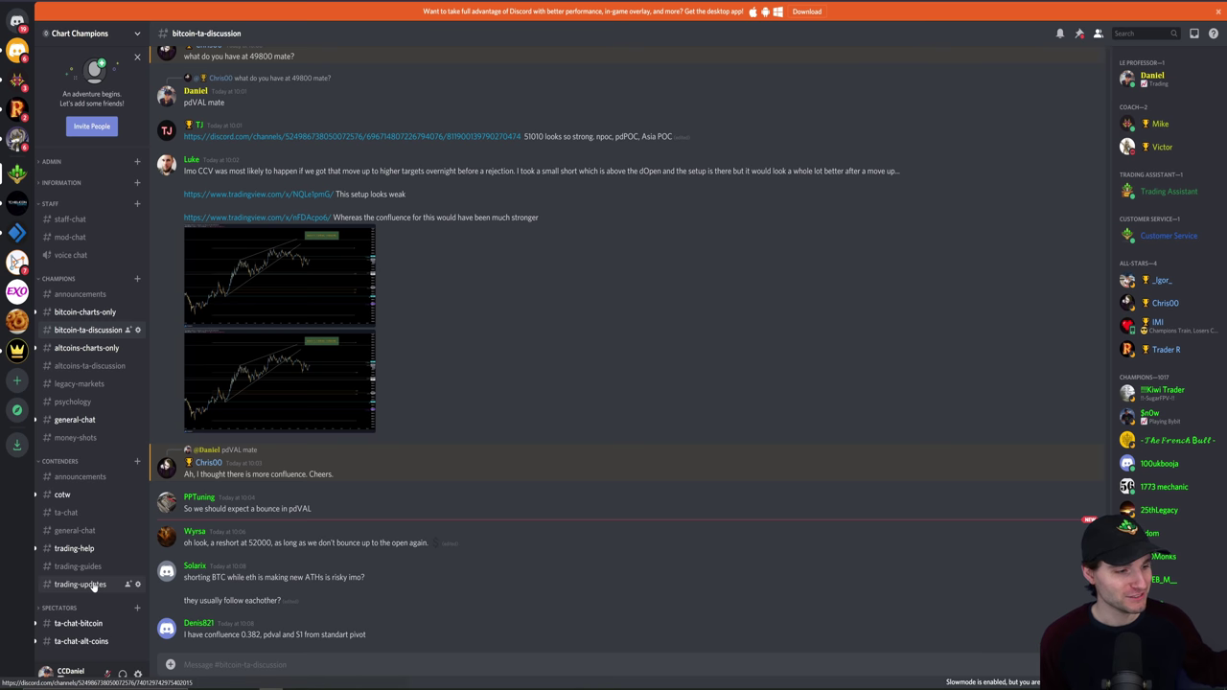
click(91, 584)
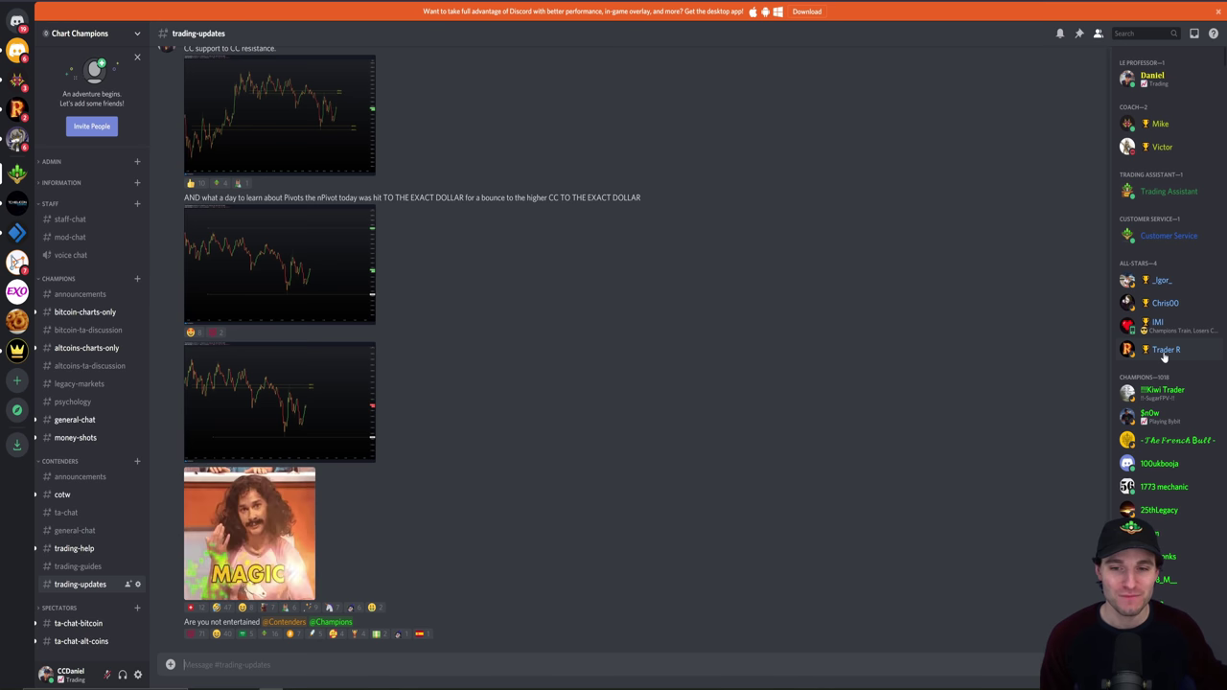
click(363, 298)
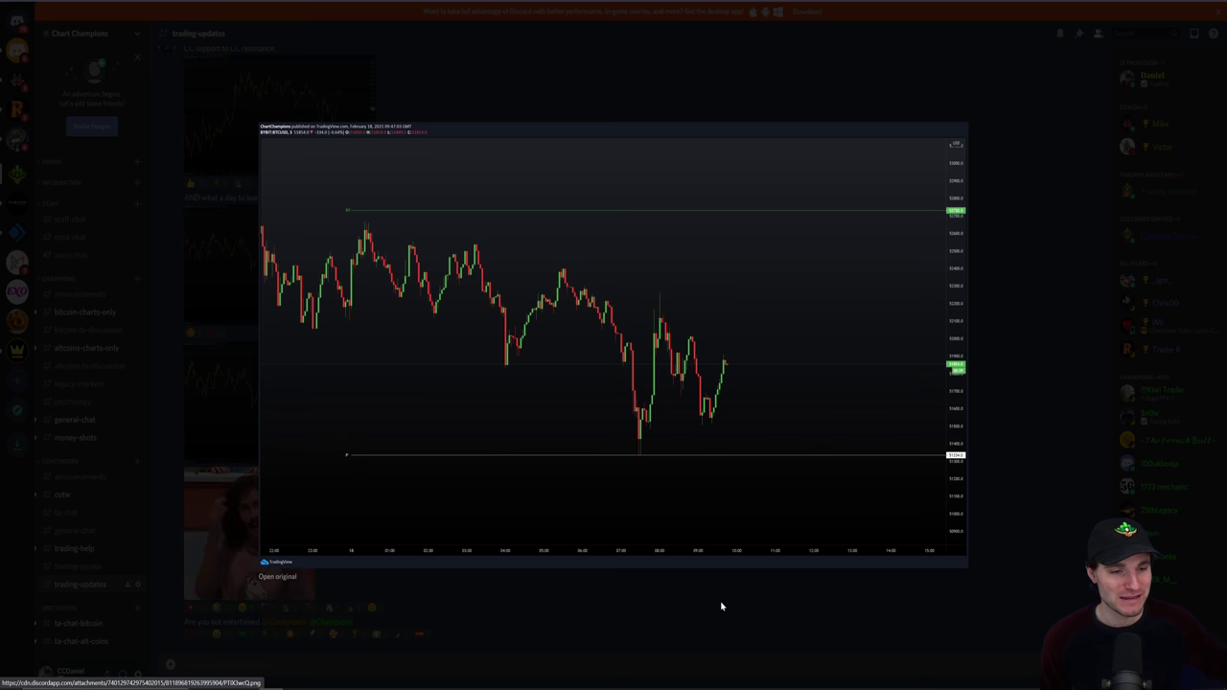
click(761, 635)
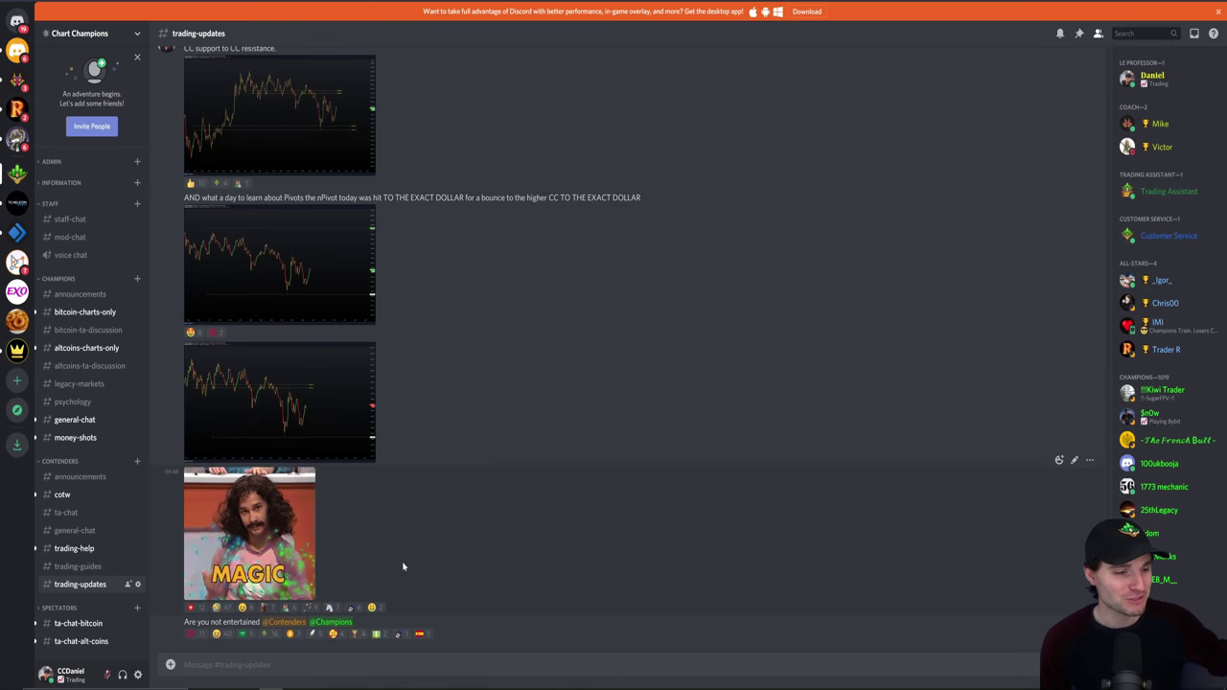
- Return to the TradingView BTCUSD chart and set its interval to 3m, keeping both retracement zones in view
key(alt+Tab)
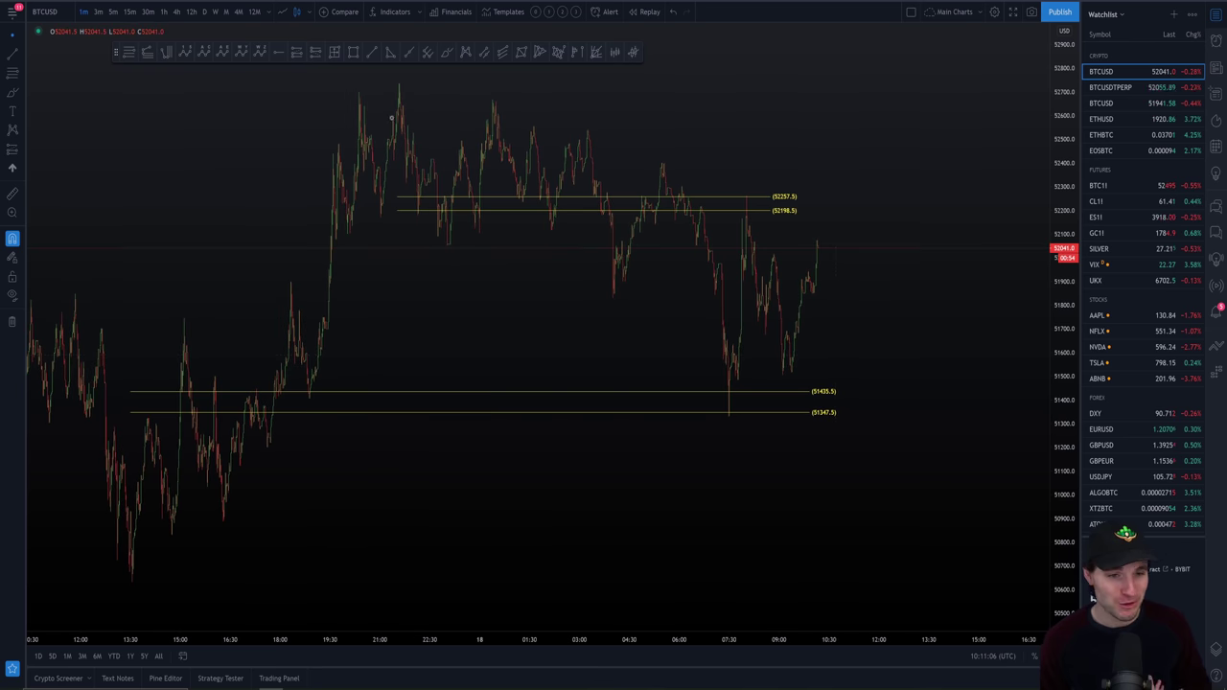
scroll(874, 392, up, 1)
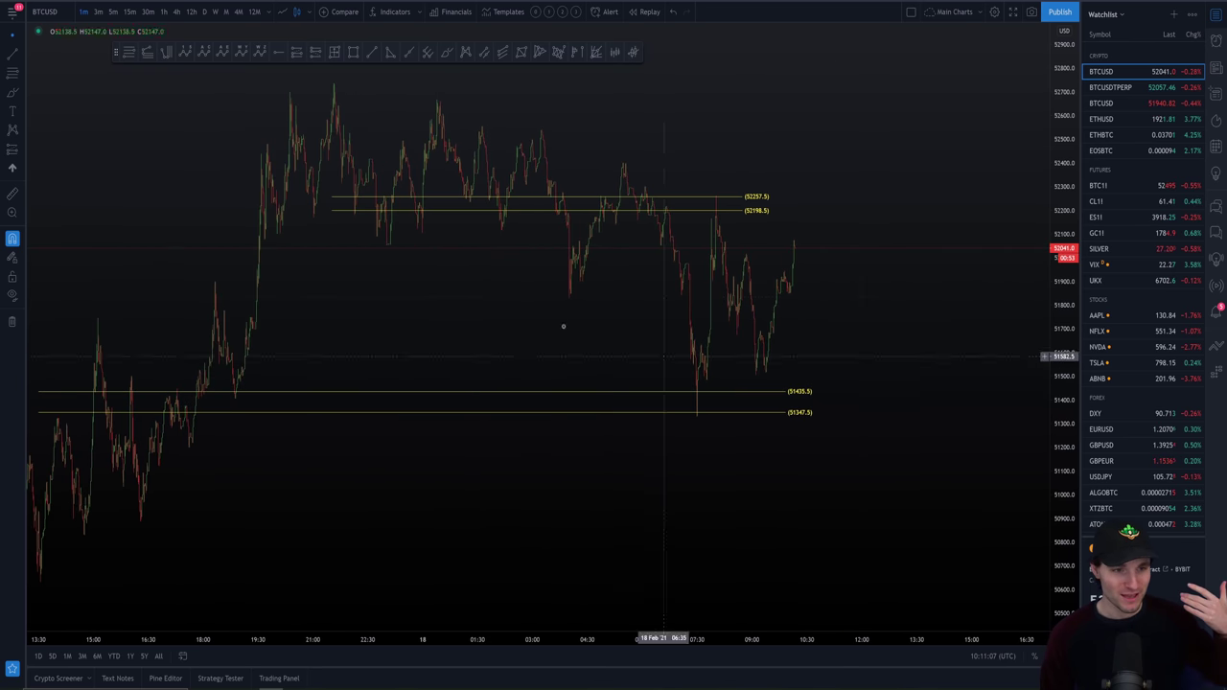
click(98, 11)
scroll(688, 307, up, 3)
drag(652, 317, 924, 270)
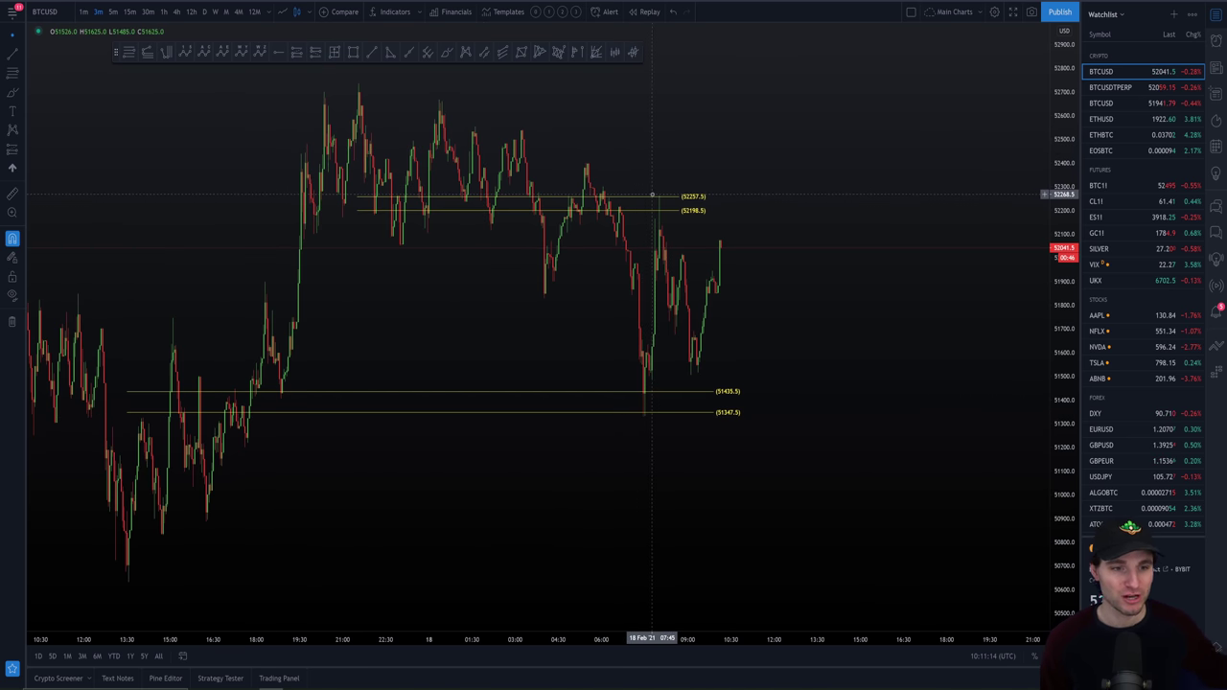
- Switch to Discord, inspect the posted chart combining the retracement zone and the pivot, and return to TradingView
key(alt+Tab)
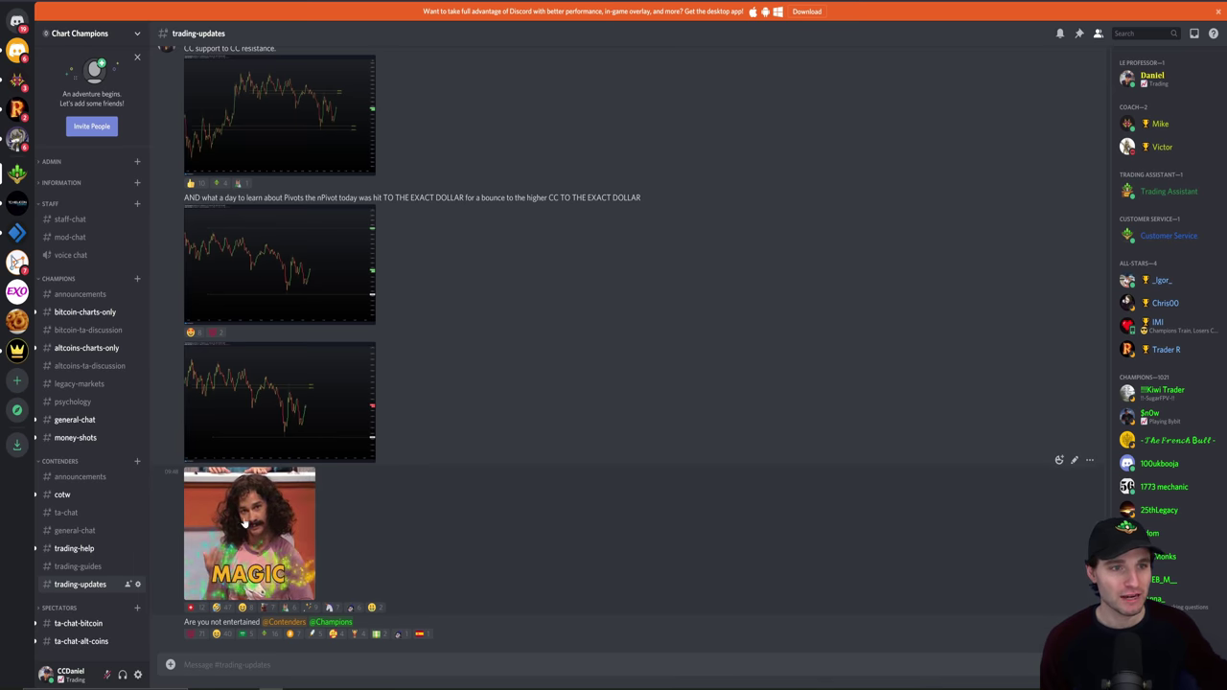
click(335, 432)
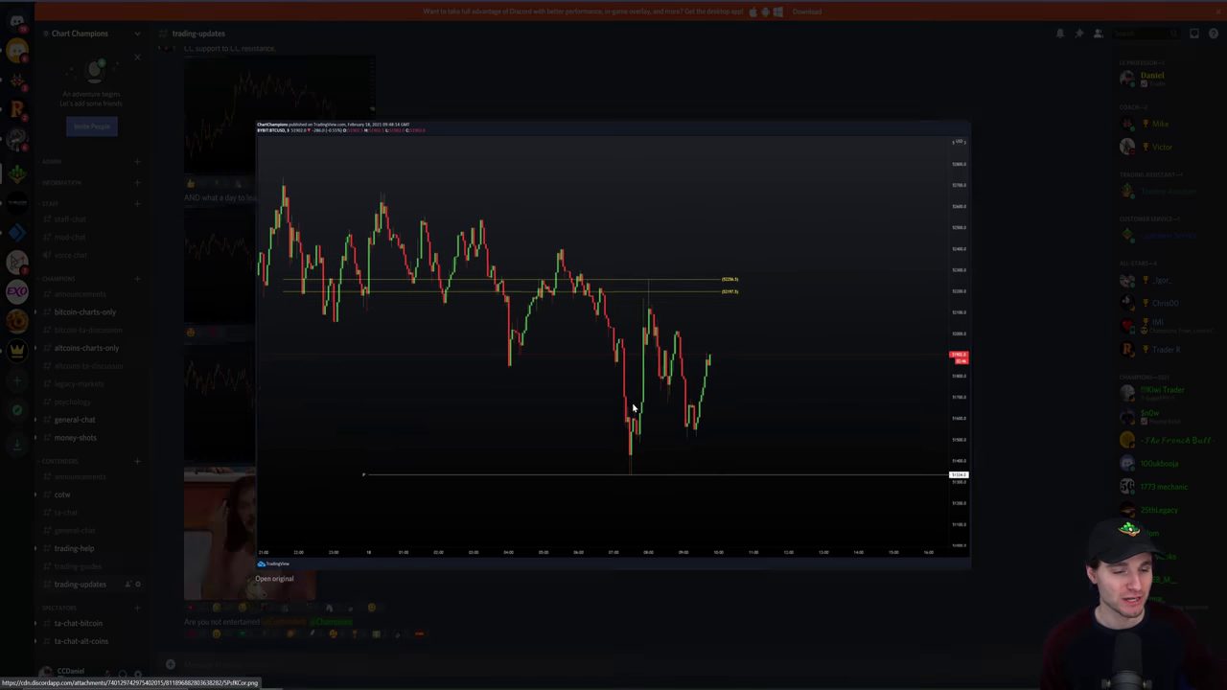
click(692, 640)
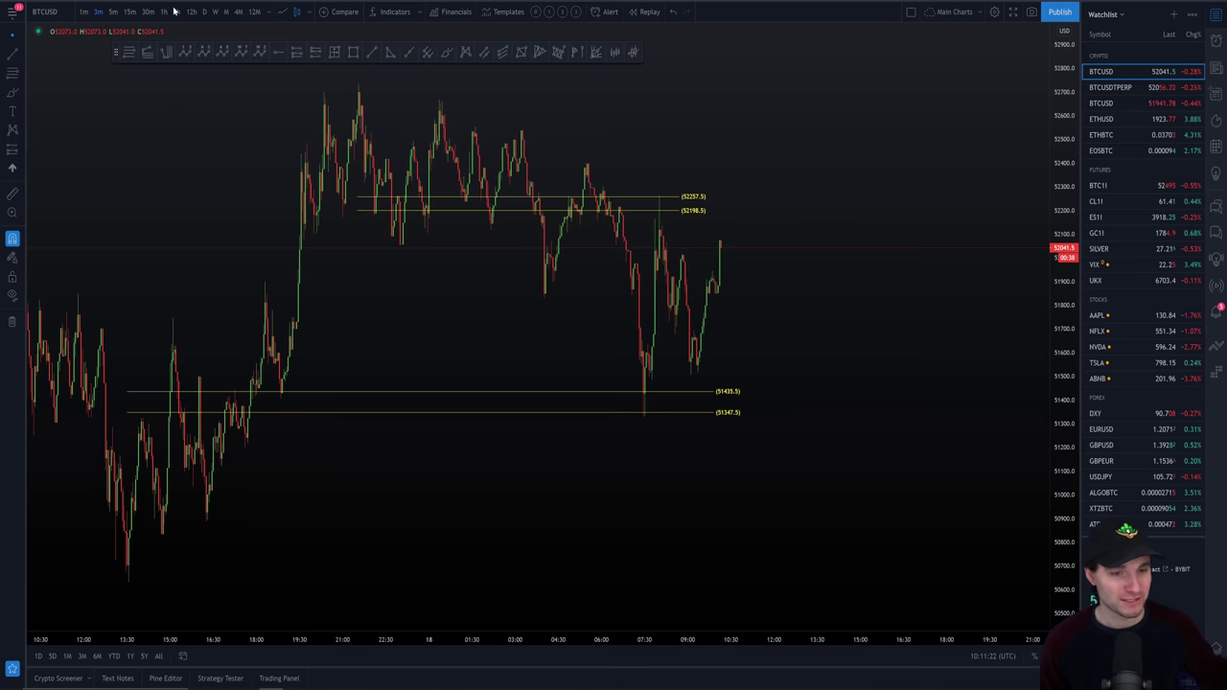
- Examine BTCUSD price action around both retracement zones on the 3m chart and check the session TPO profiles
scroll(965, 389, up, 3)
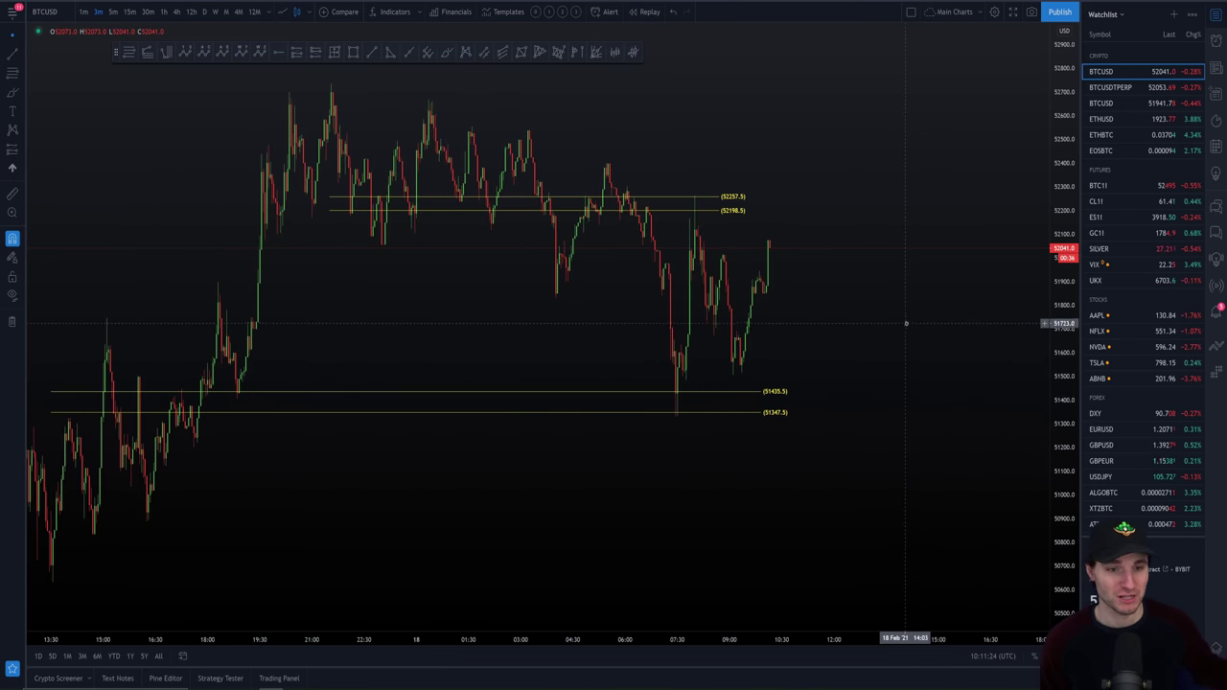
drag(908, 323, 969, 332)
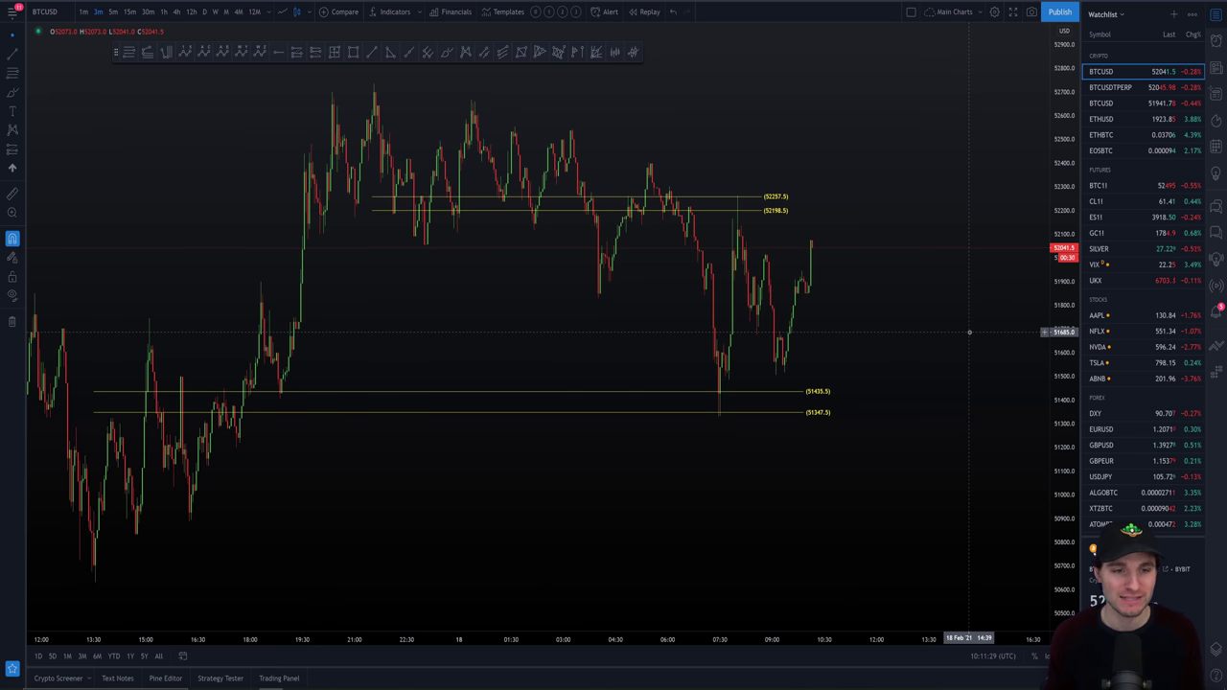
drag(955, 332, 940, 331)
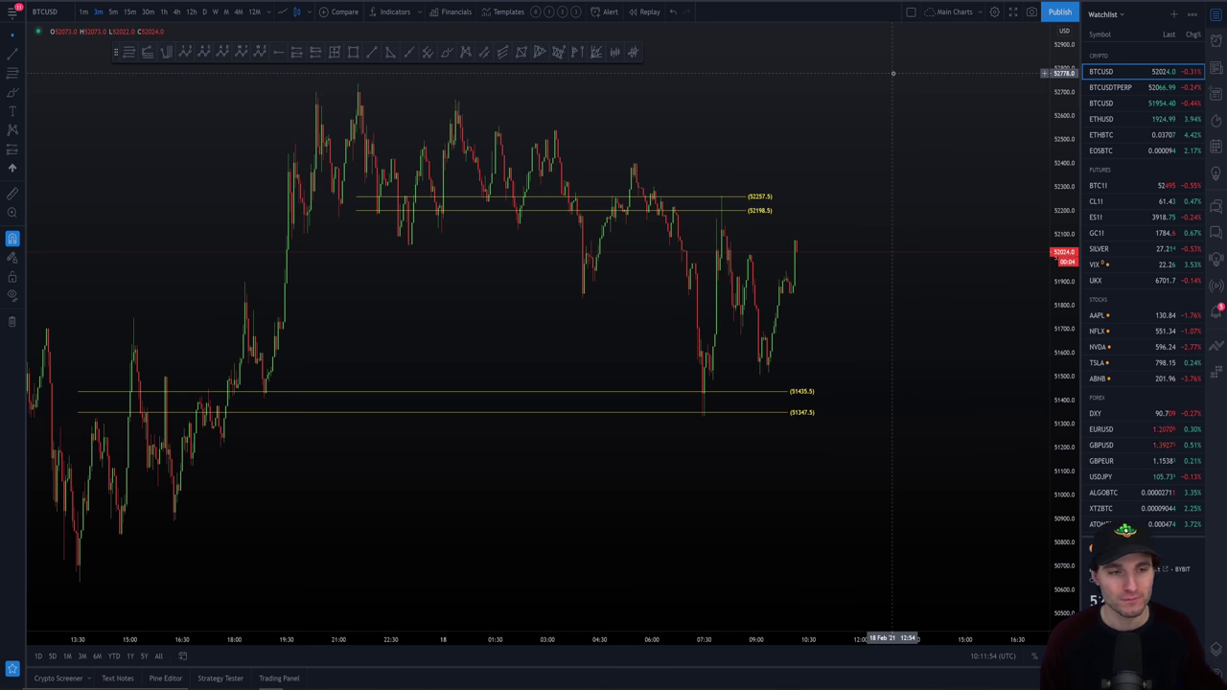
scroll(854, 384, down, 1)
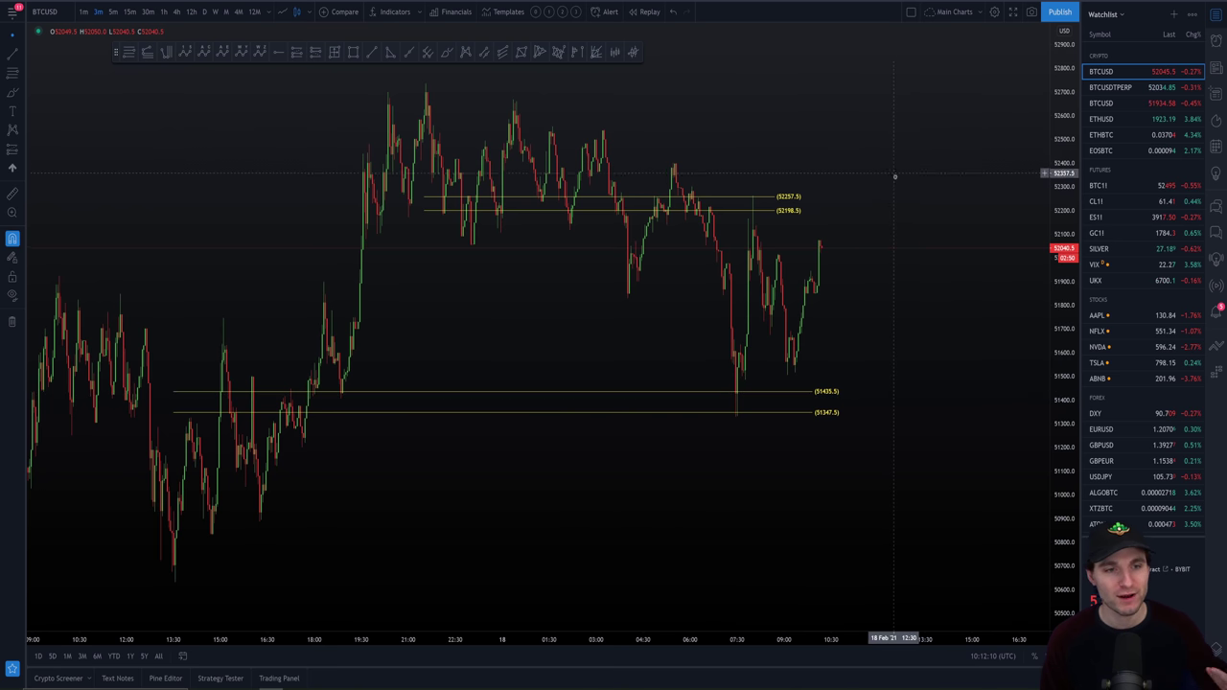
scroll(885, 194, up, 3)
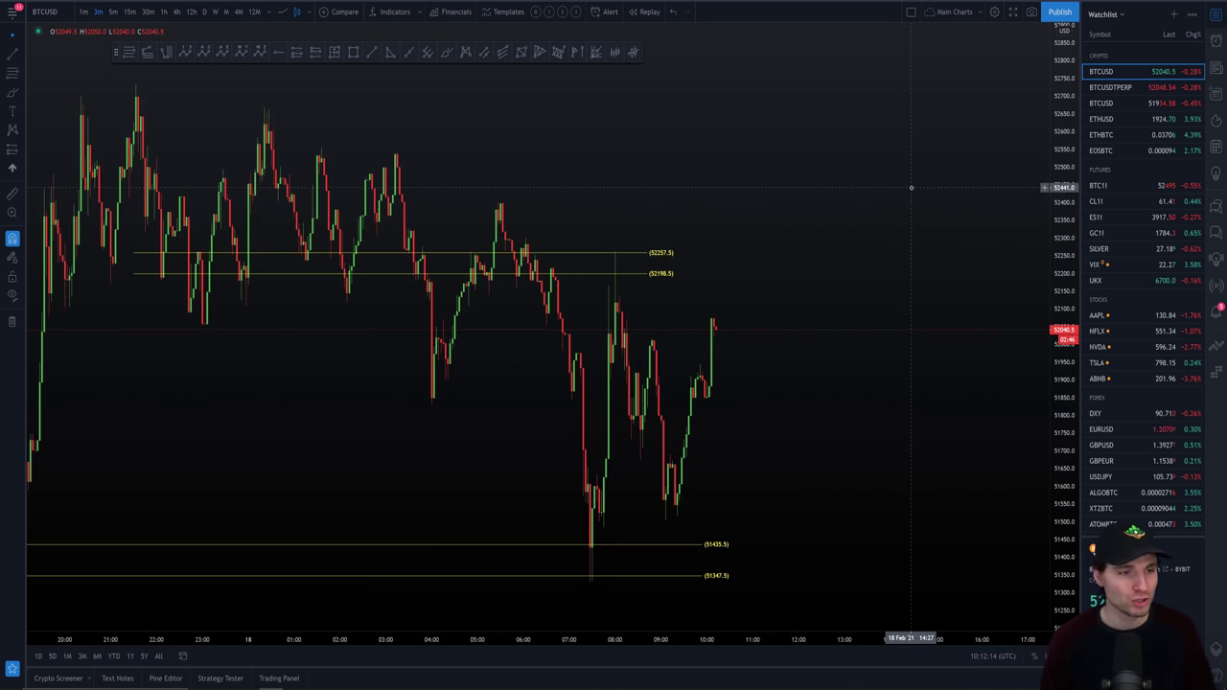
scroll(863, 181, down, 2)
scroll(672, 125, up, 2)
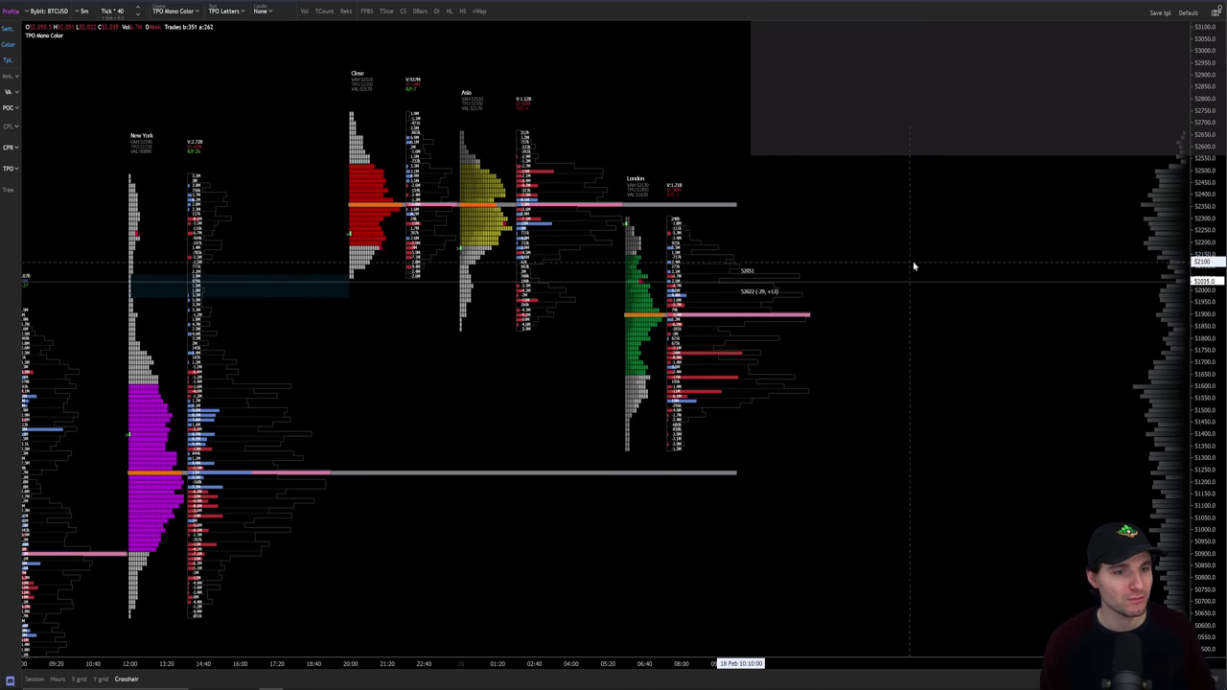
drag(915, 266, 908, 298)
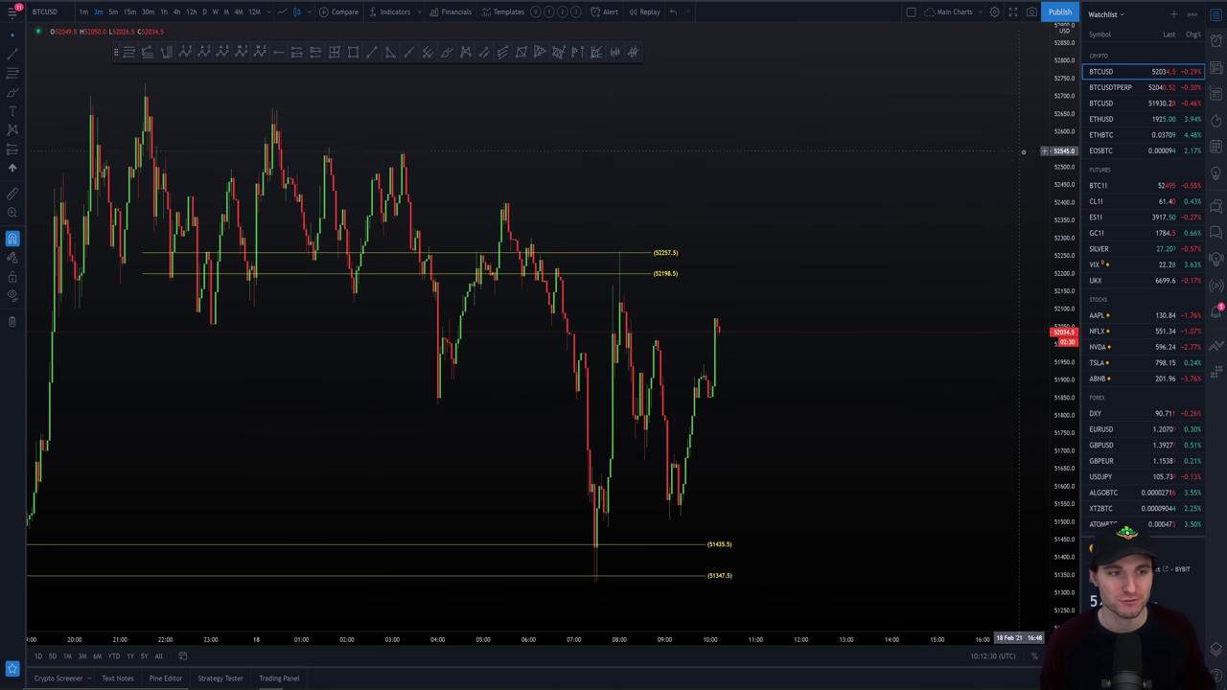
scroll(996, 160, down, 1)
scroll(987, 165, down, 3)
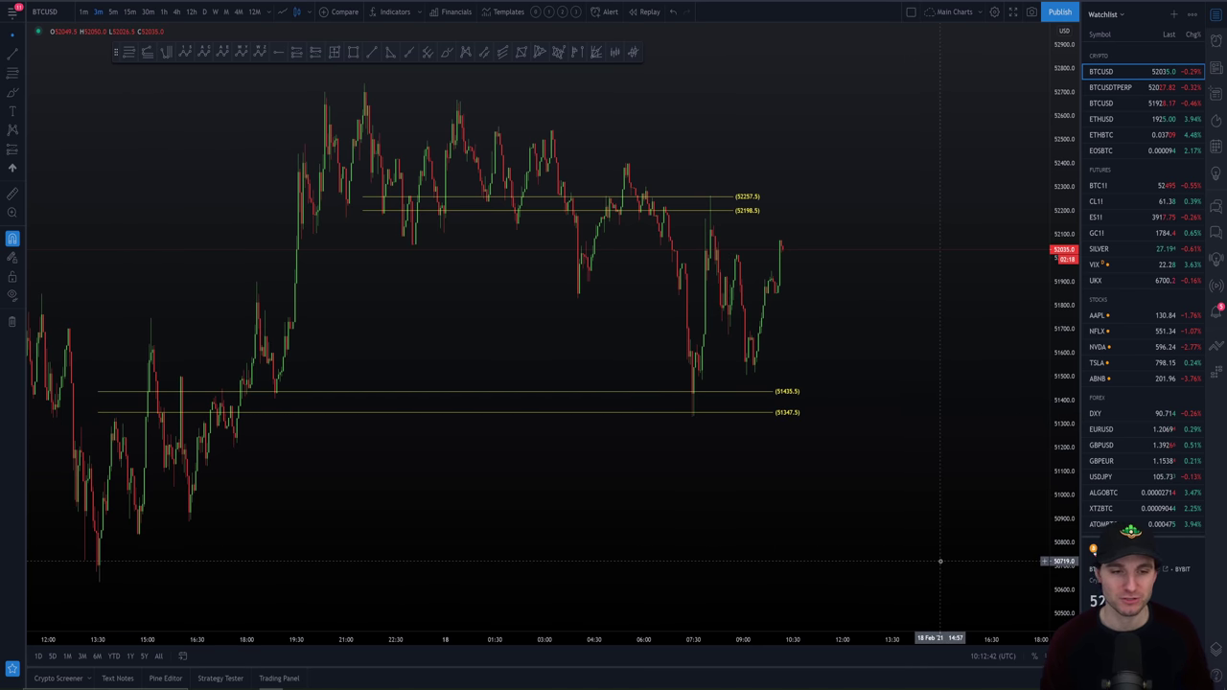
drag(940, 561, 917, 565)
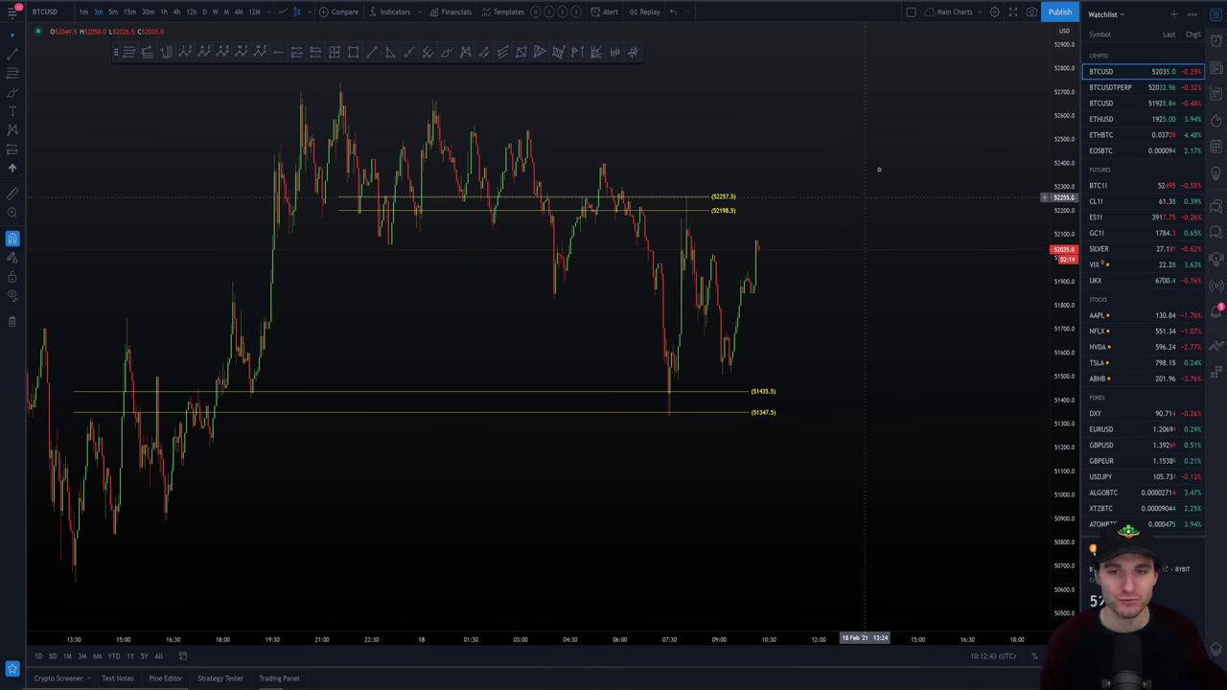
- Switch to the order-flow charts and review the session TPO profiles, V-20M chart, 1h Delta Cluster footprint and daily key levels
key(alt+Tab)
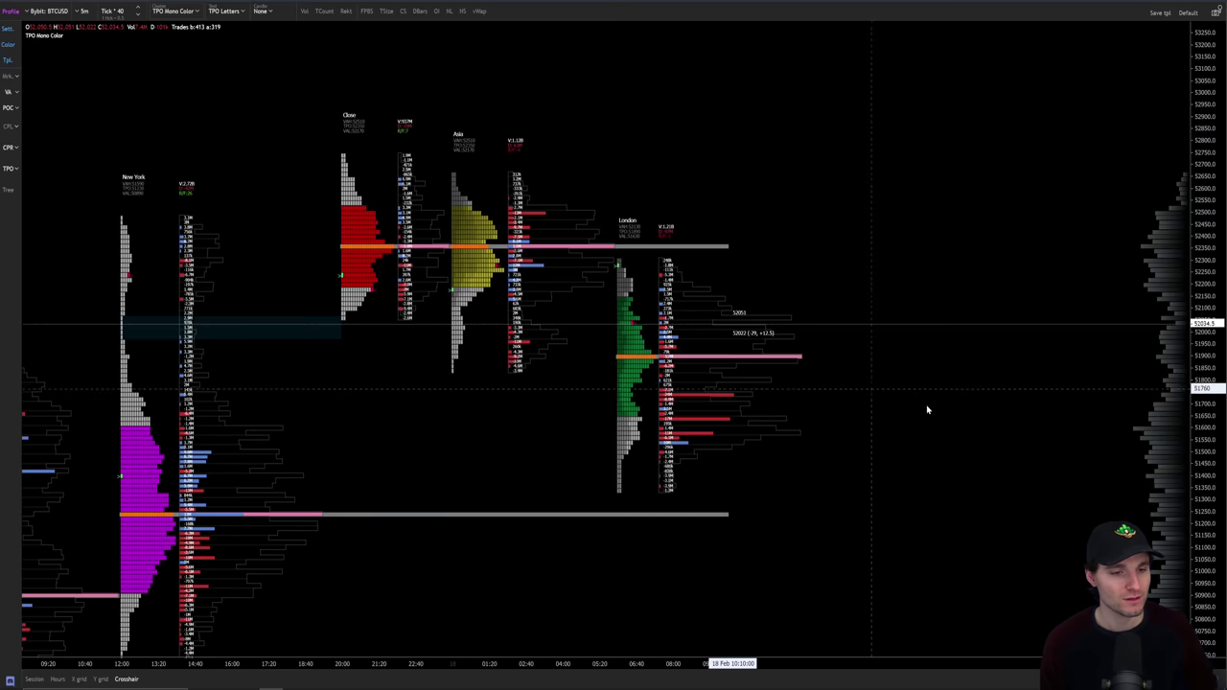
key(alt+Tab)
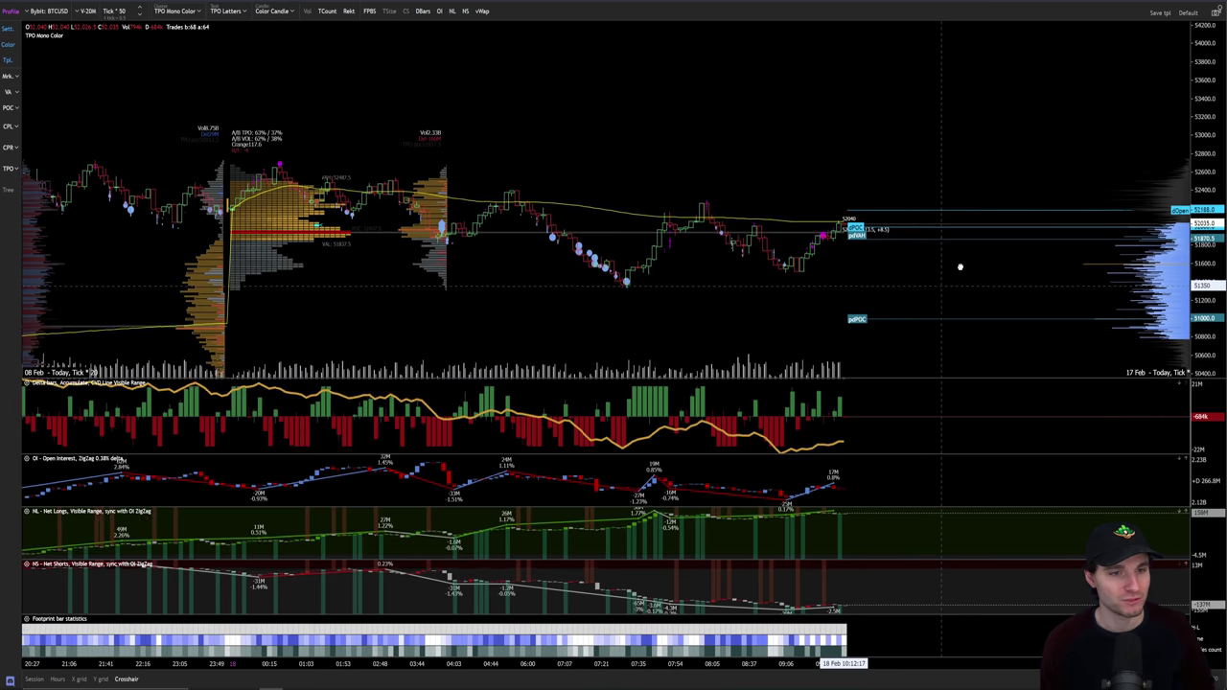
drag(981, 253, 874, 323)
key(alt+Tab)
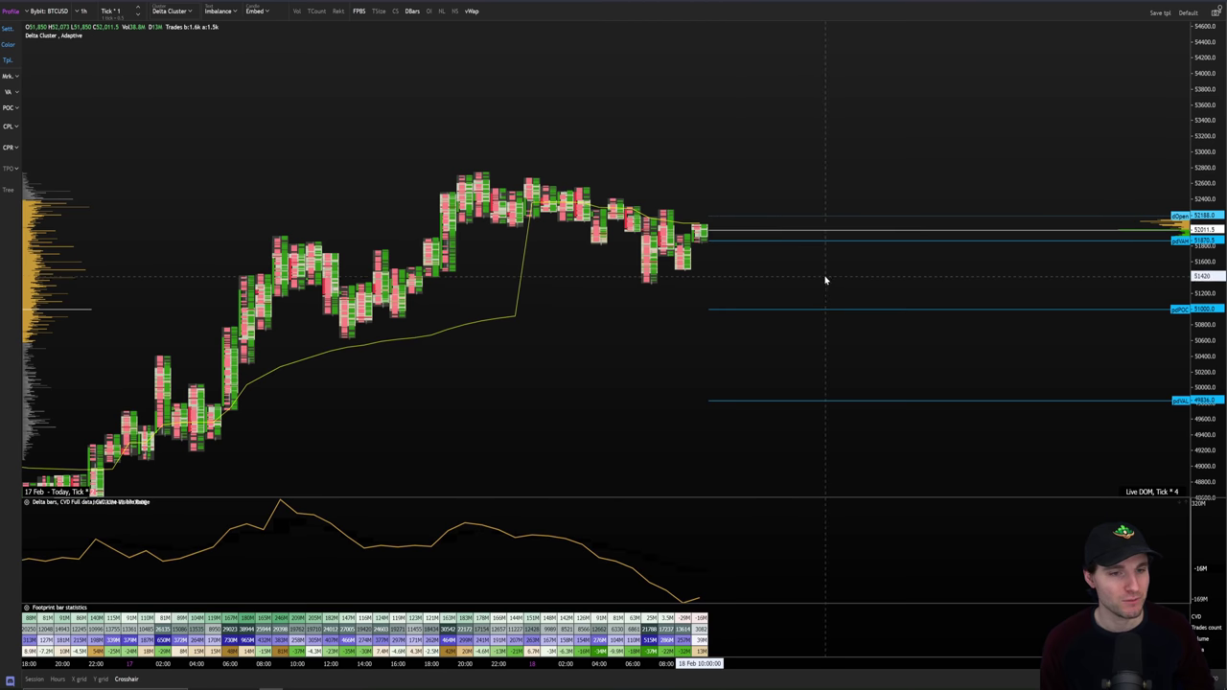
key(alt+Tab)
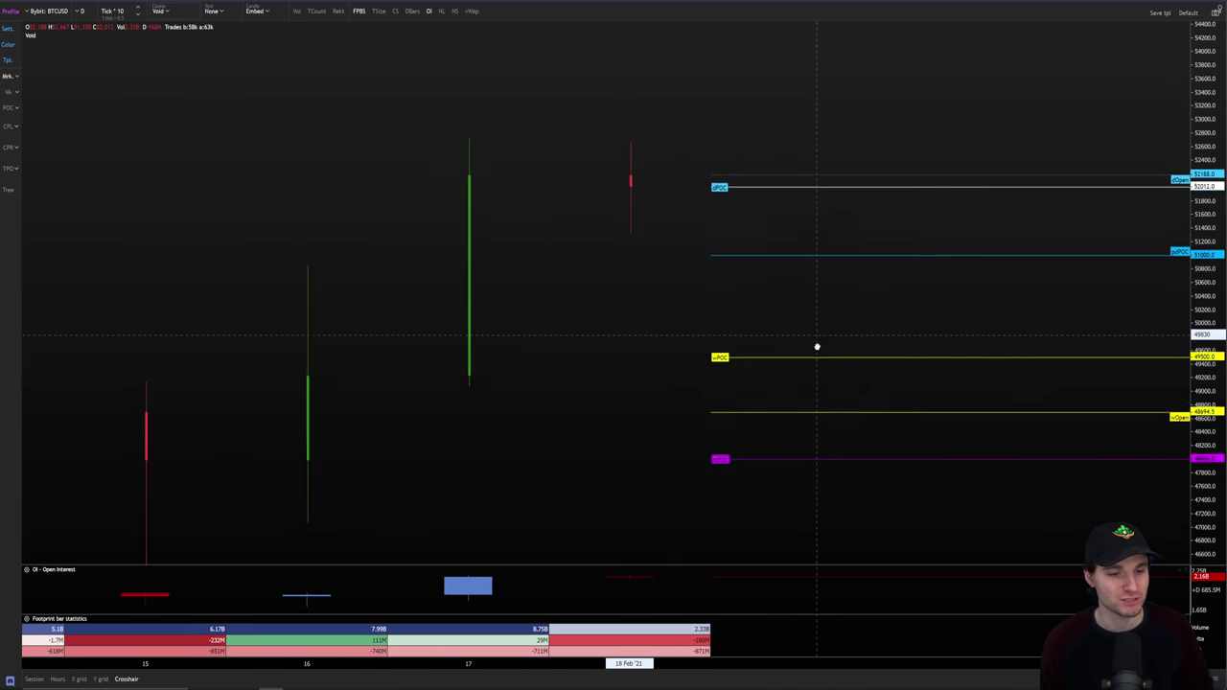
- Switch back to TradingView and examine the BTCUSD 3m price action around both retracement zones, up close and in wider context
key(alt+Tab)
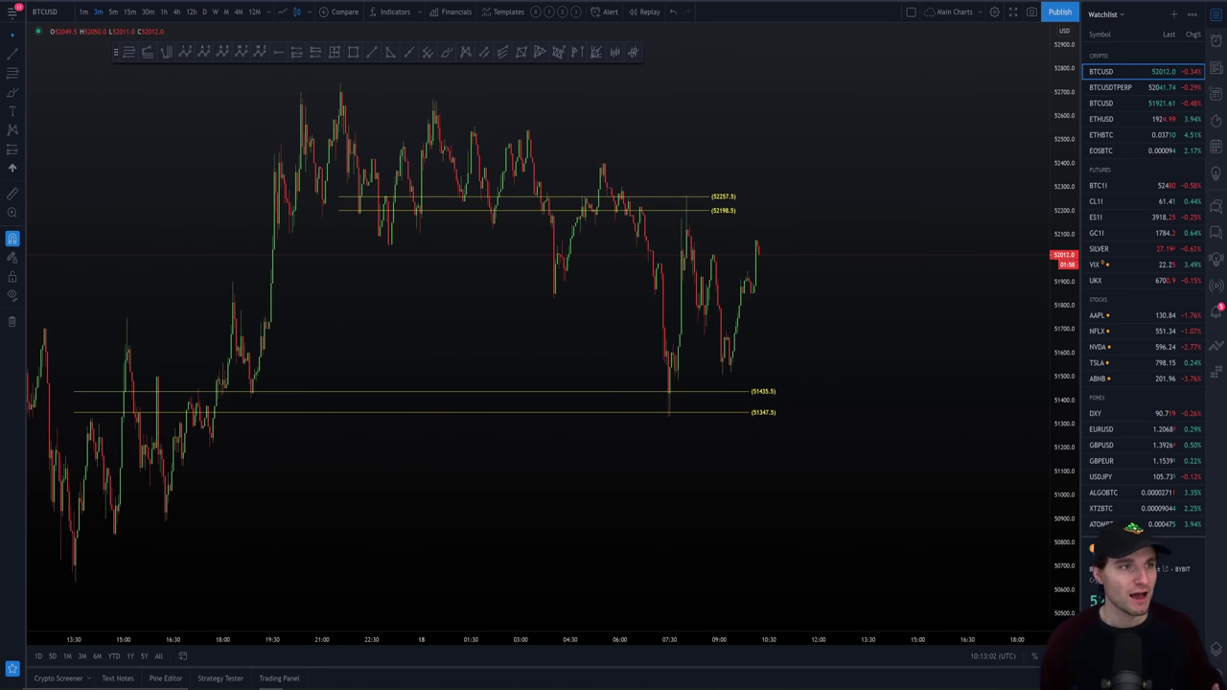
key(alt+Tab)
key(alt+Tab)
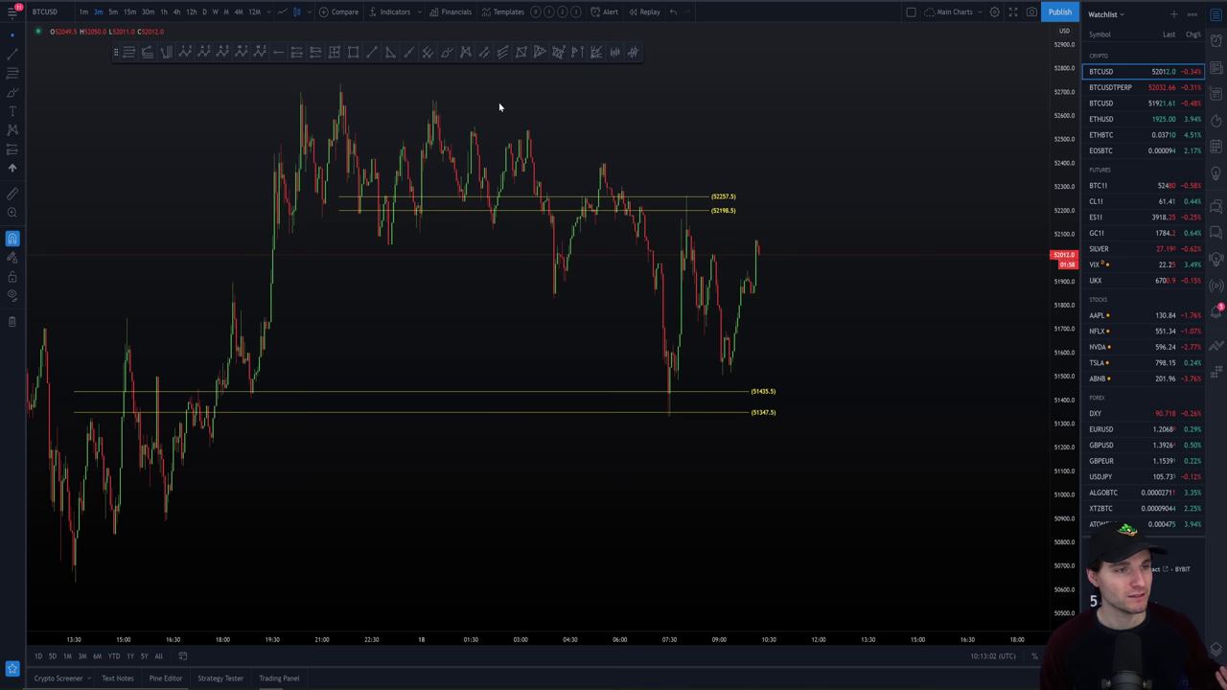
scroll(791, 274, up, 5)
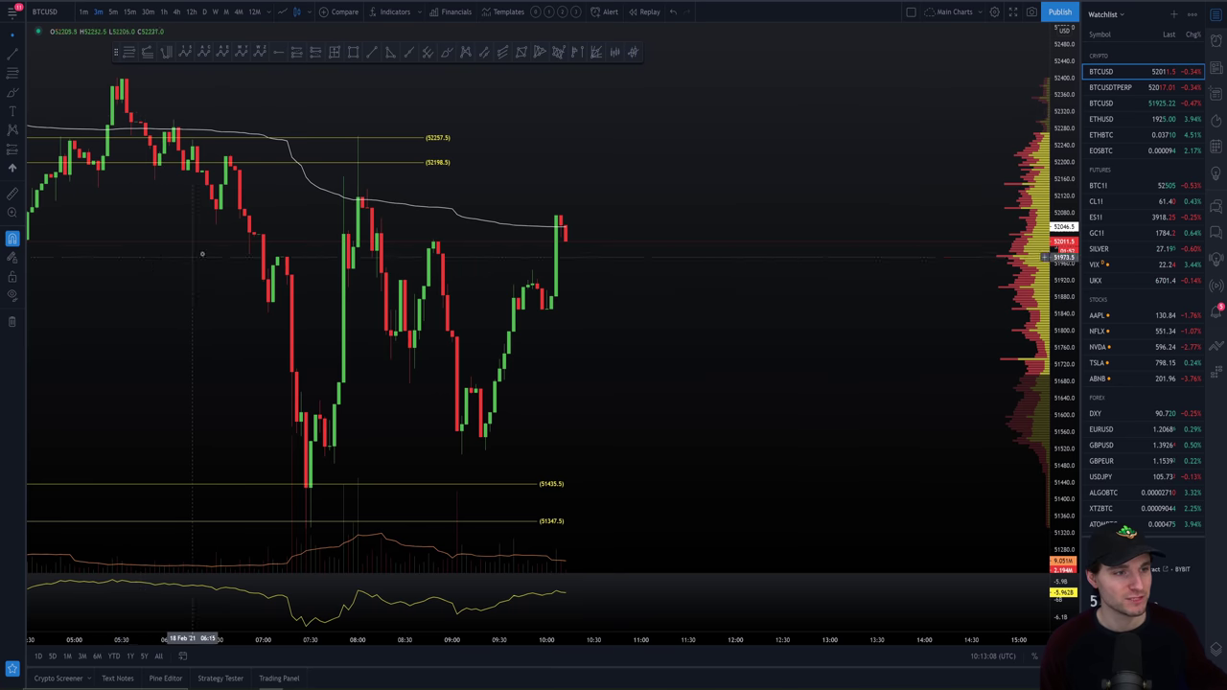
scroll(221, 192, up, 3)
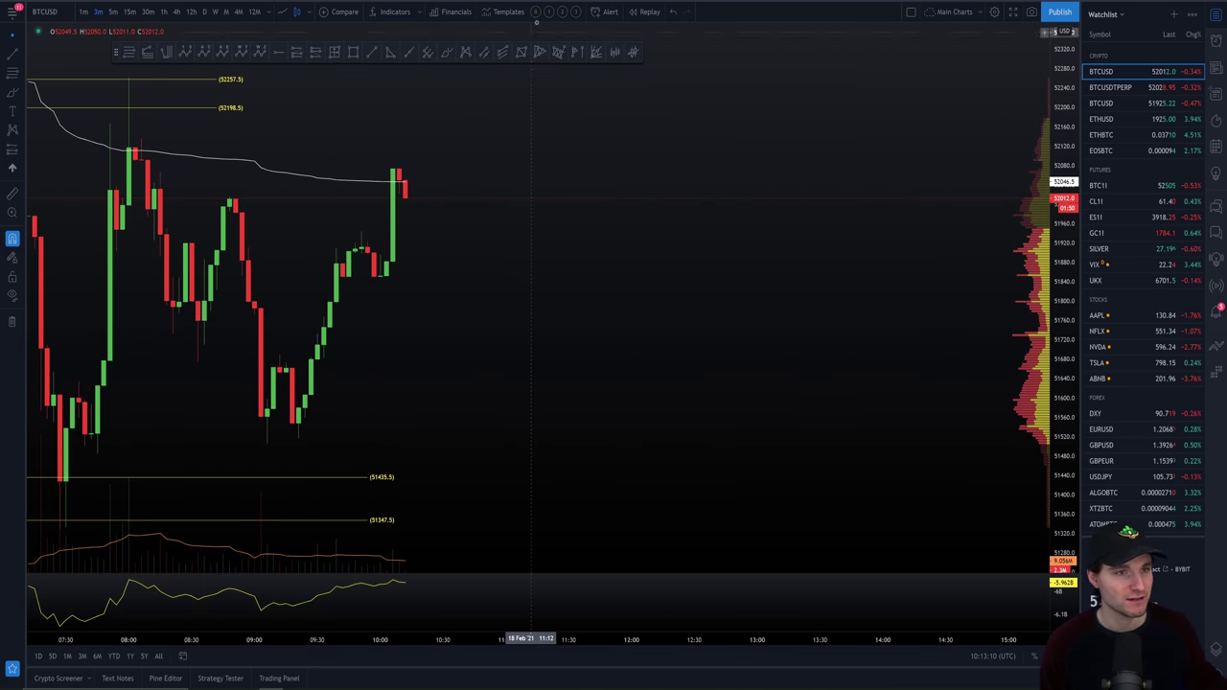
scroll(849, 422, down, 5)
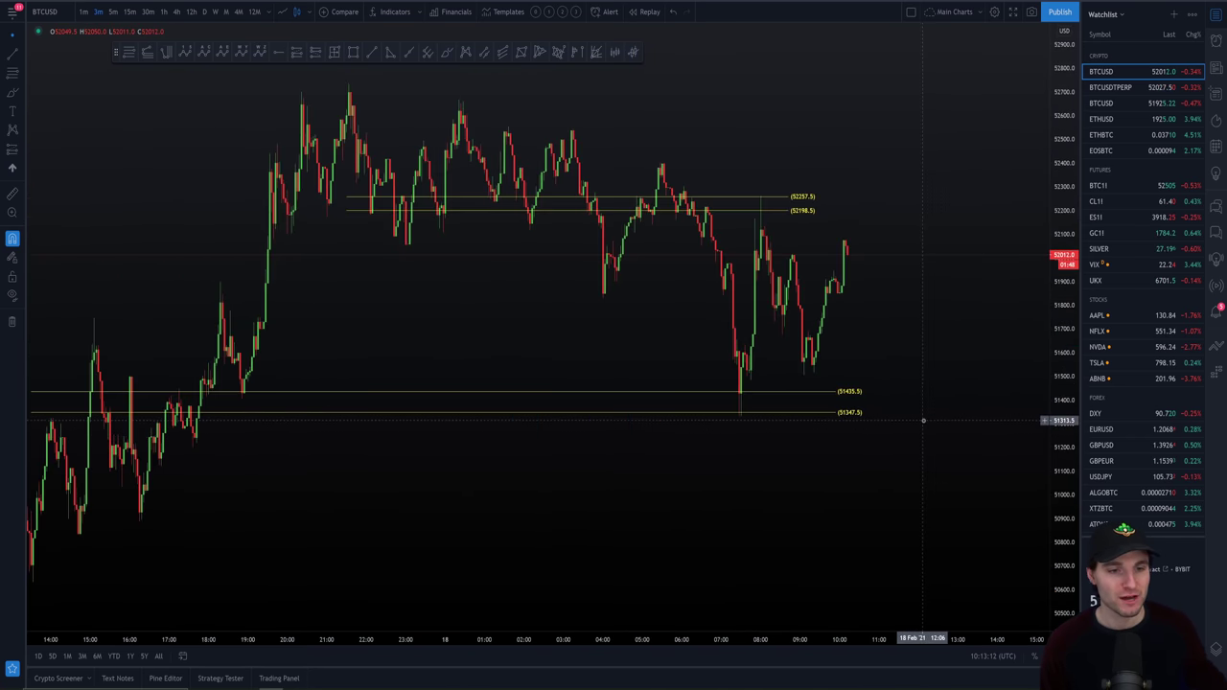
scroll(849, 423, down, 2)
scroll(839, 419, down, 2)
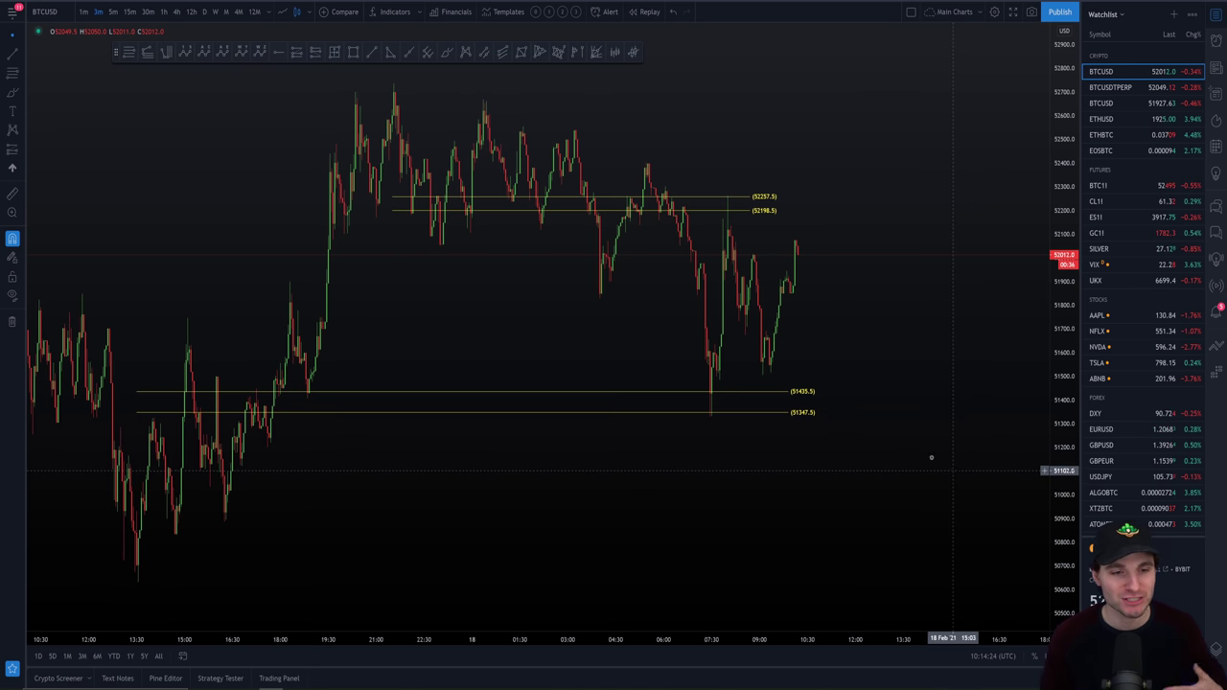
scroll(944, 382, up, 2)
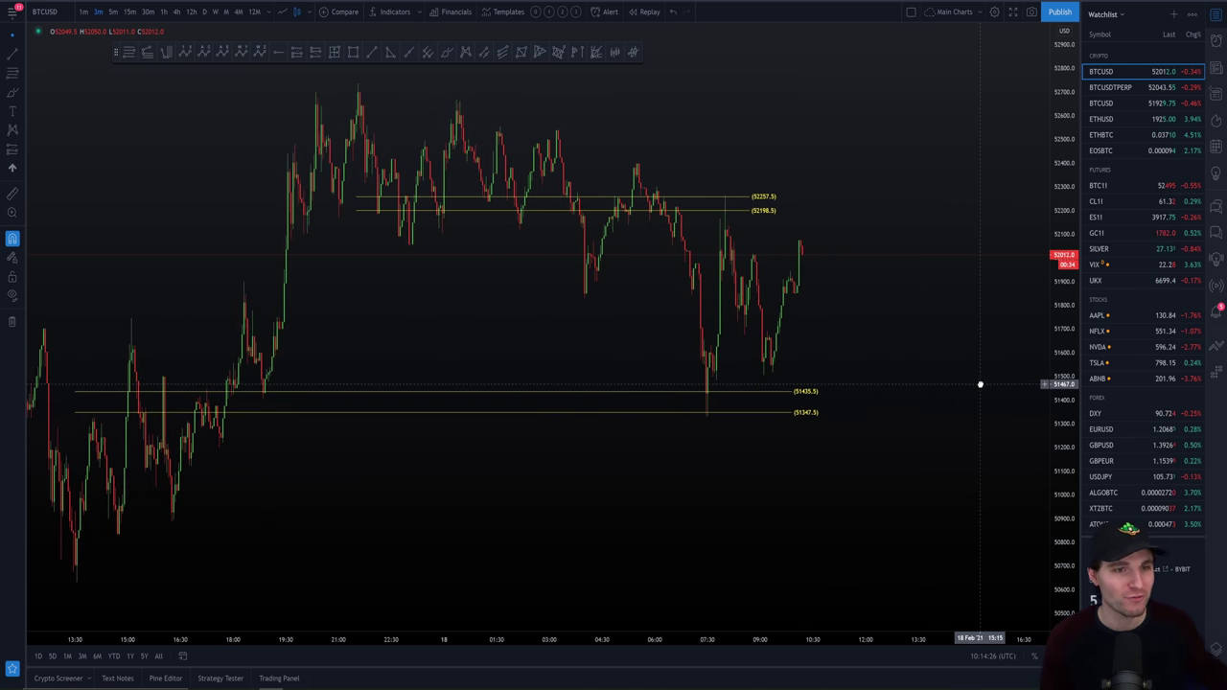
- Switch to Discord, browse the bitcoin-charts-only posts, and inspect the chart posted with the "Bounce off the Pivot" caption before closing it
key(alt+Tab)
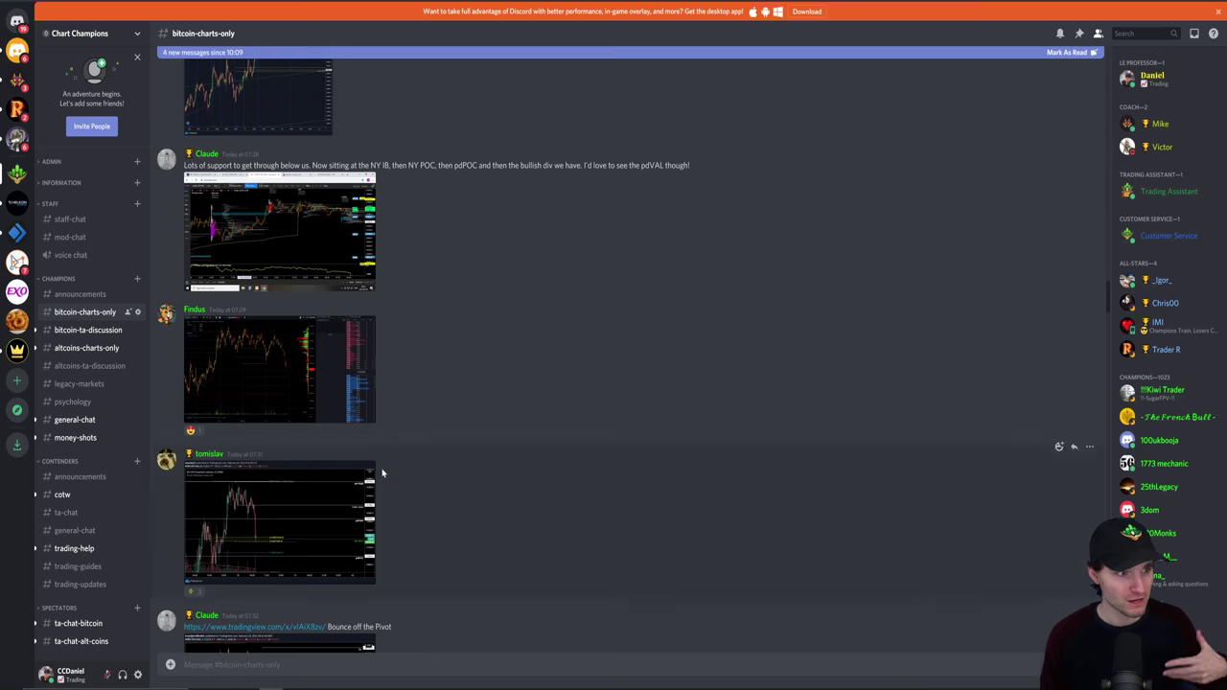
scroll(484, 288, up, 1)
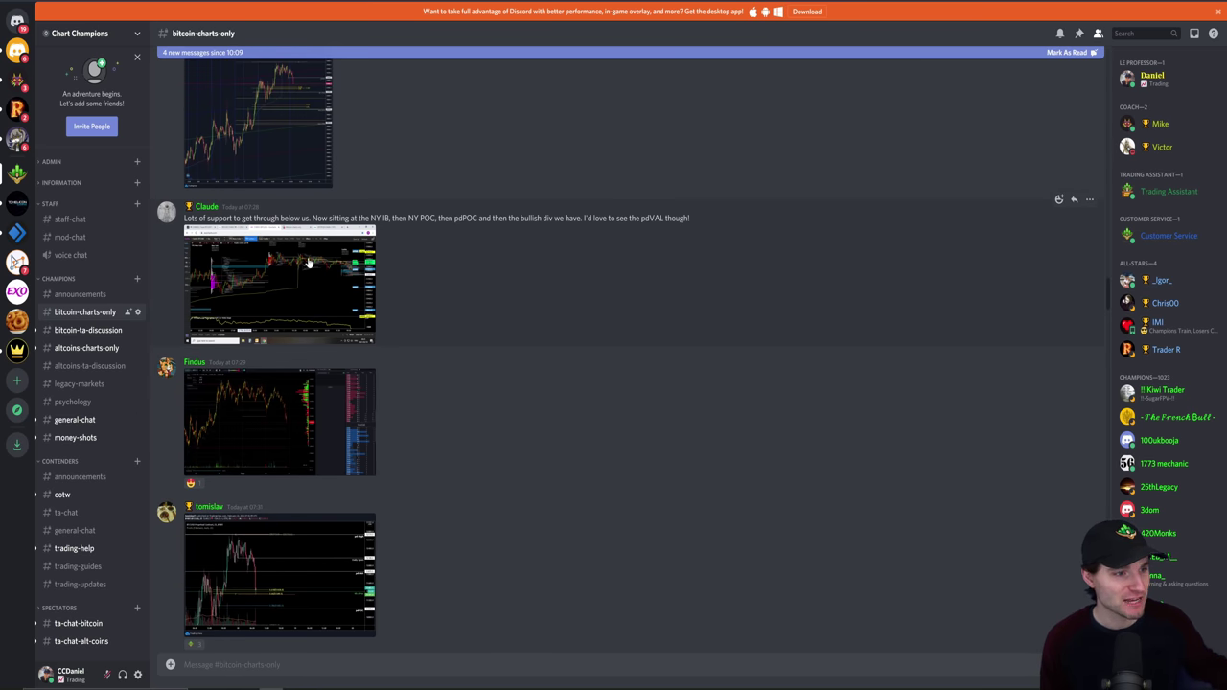
scroll(404, 288, up, 1)
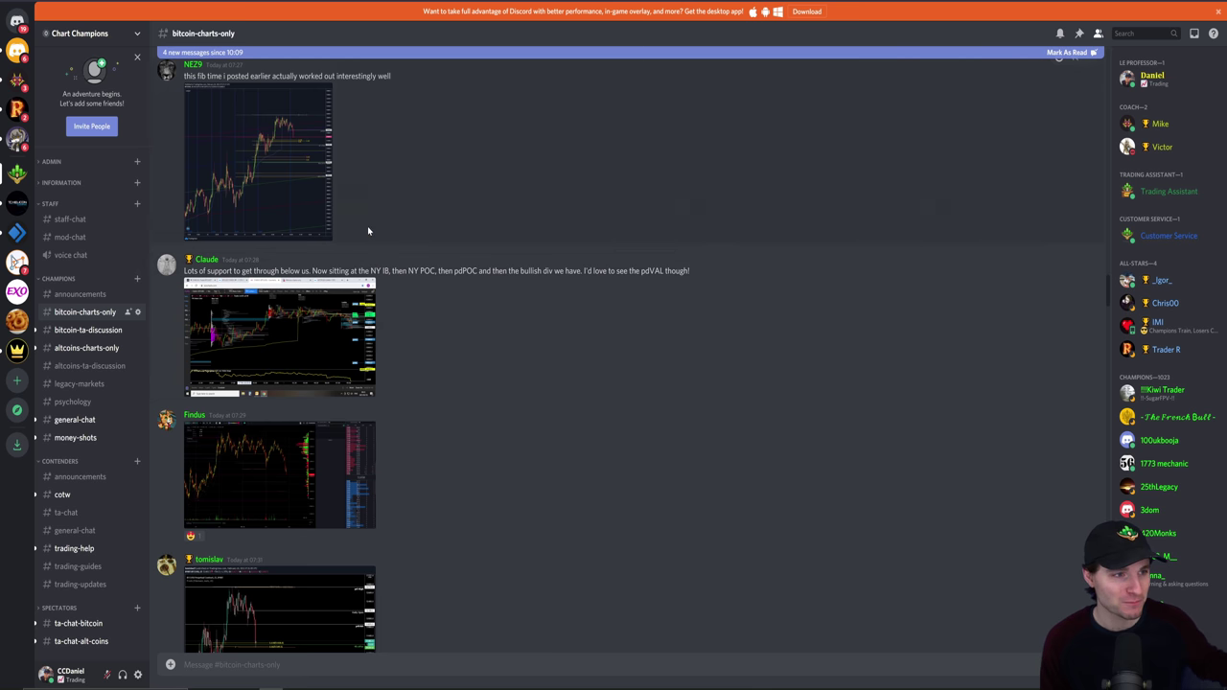
scroll(442, 295, up, 4)
scroll(476, 365, down, 8)
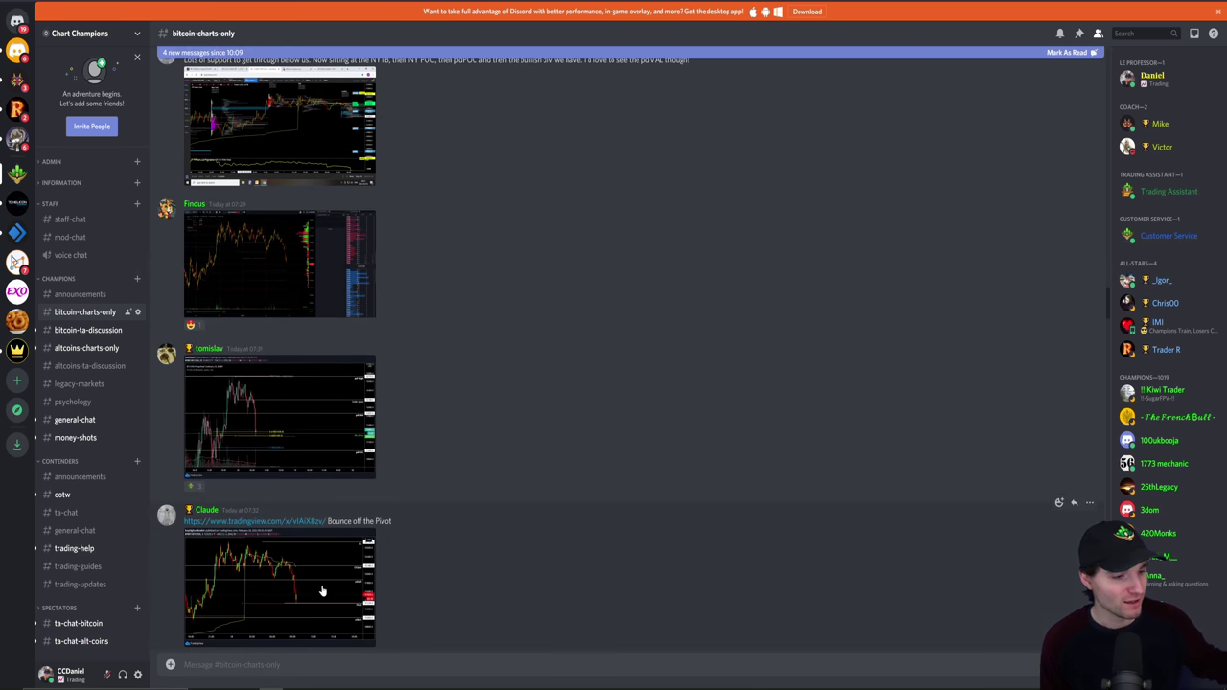
click(322, 591)
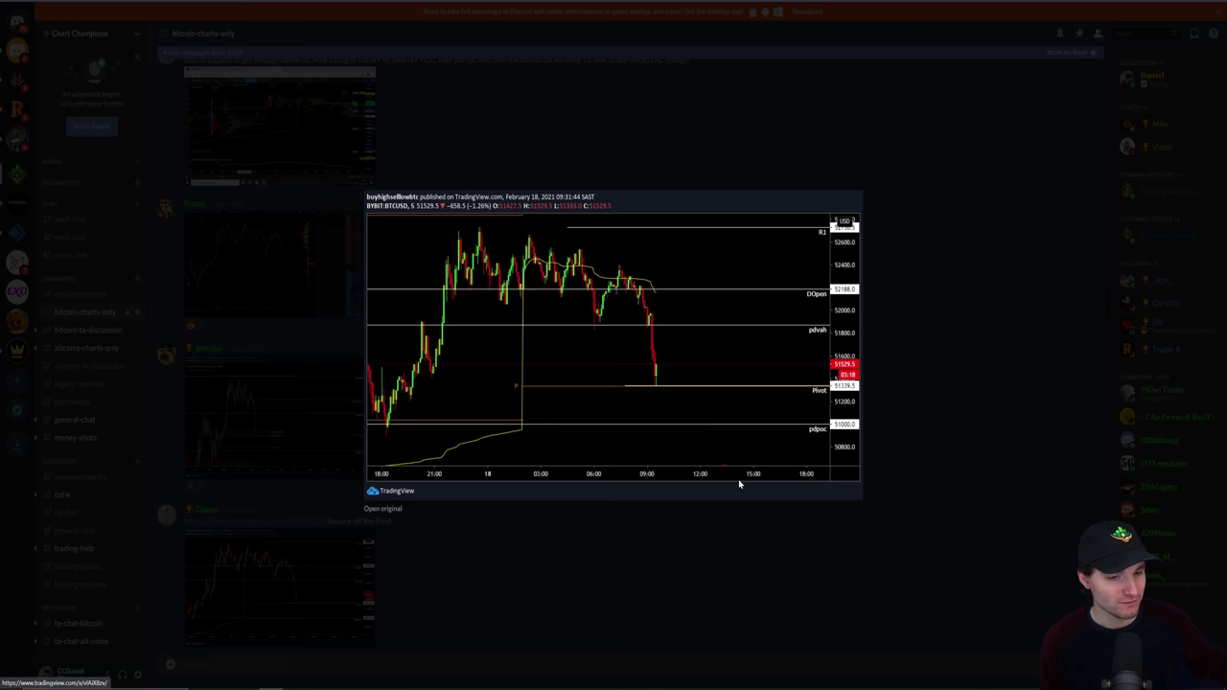
click(712, 590)
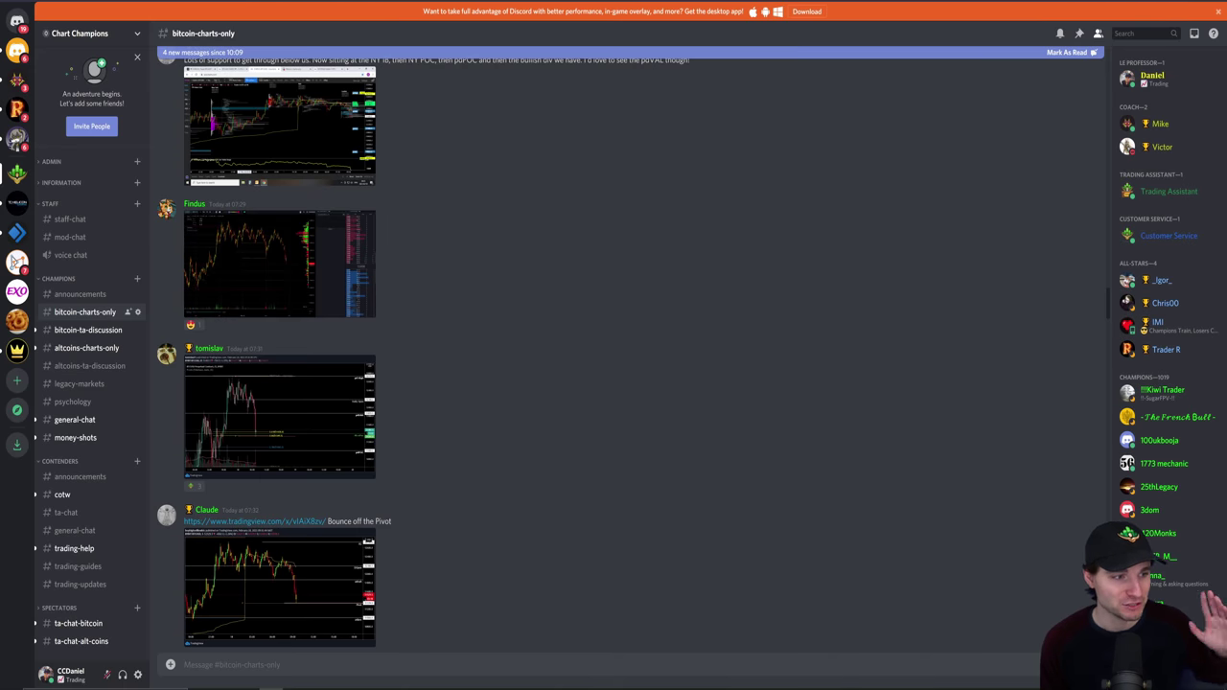
- Return to the TradingView BTCUSD chart and examine the latest swings between the upper and lower retracement zones
key(ctrl+Tab)
scroll(848, 312, right, 2)
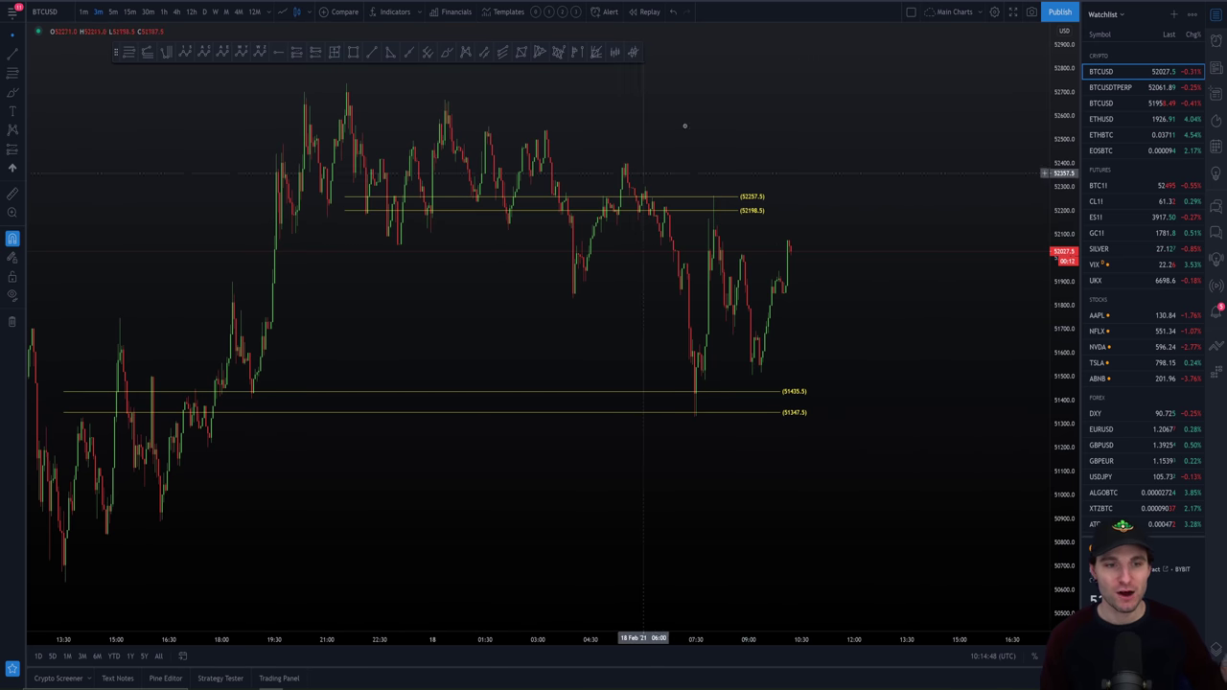
scroll(464, 358, up, 5)
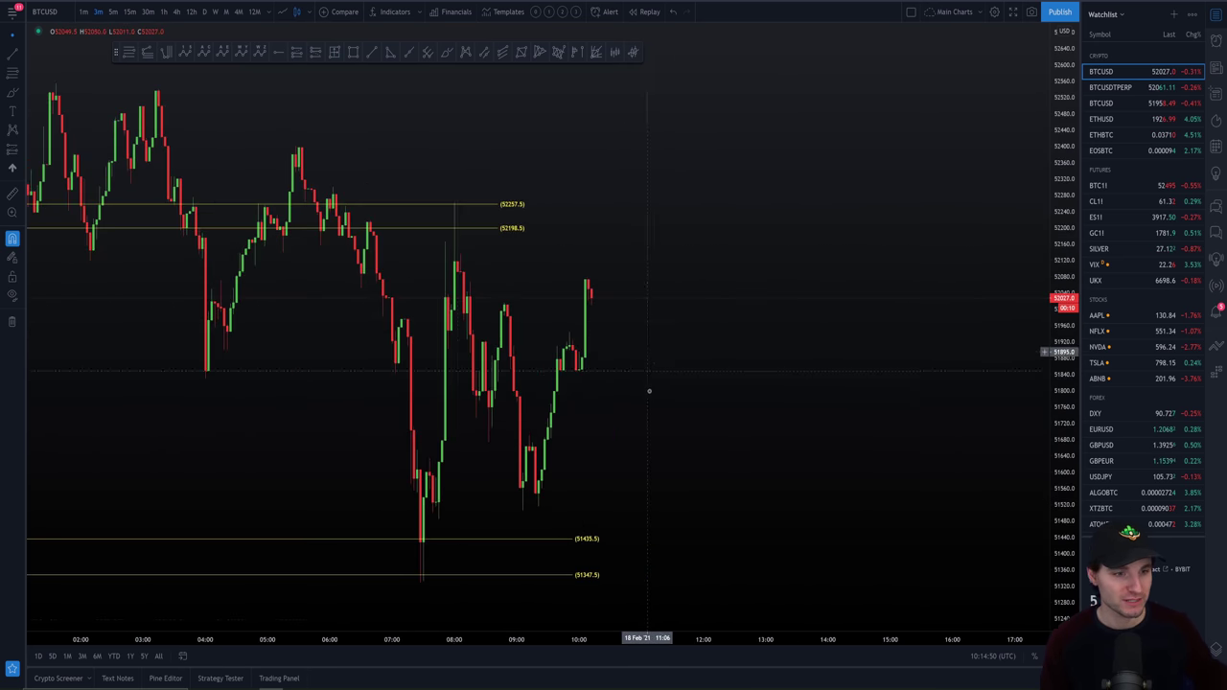
drag(463, 358, 608, 358)
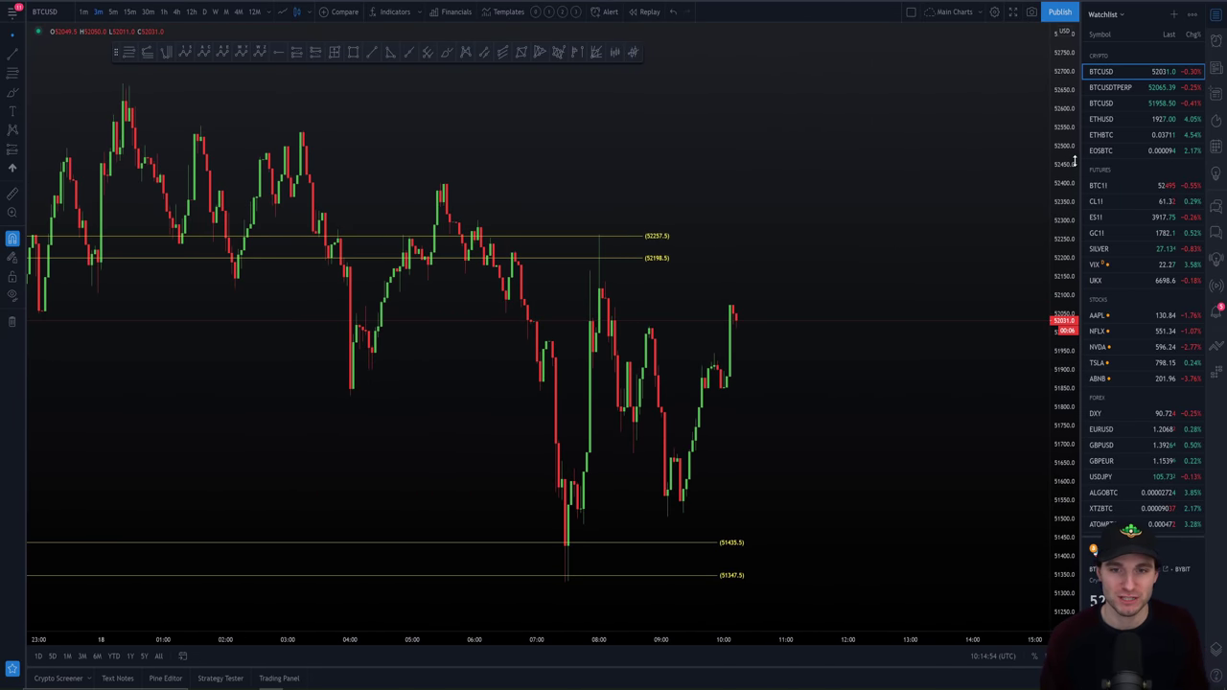
- Load ETHBTC from the watchlist and frame its 3m price action from 17 to 18 Feb
click(1118, 137)
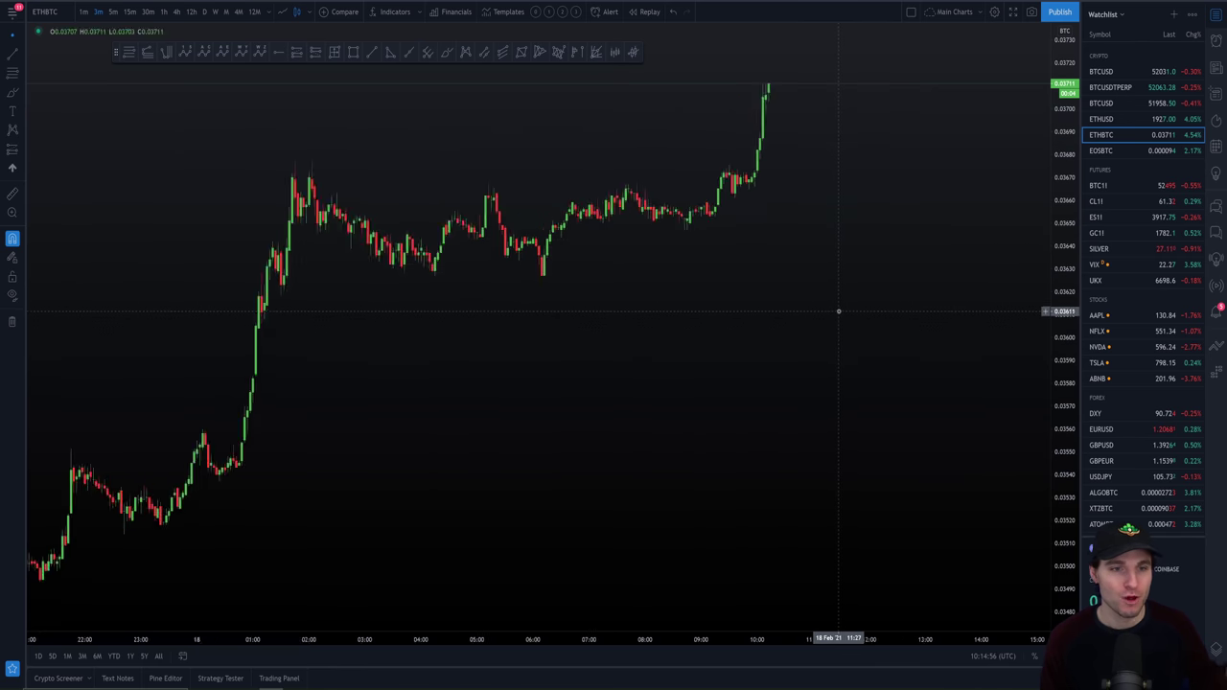
scroll(888, 350, down, 5)
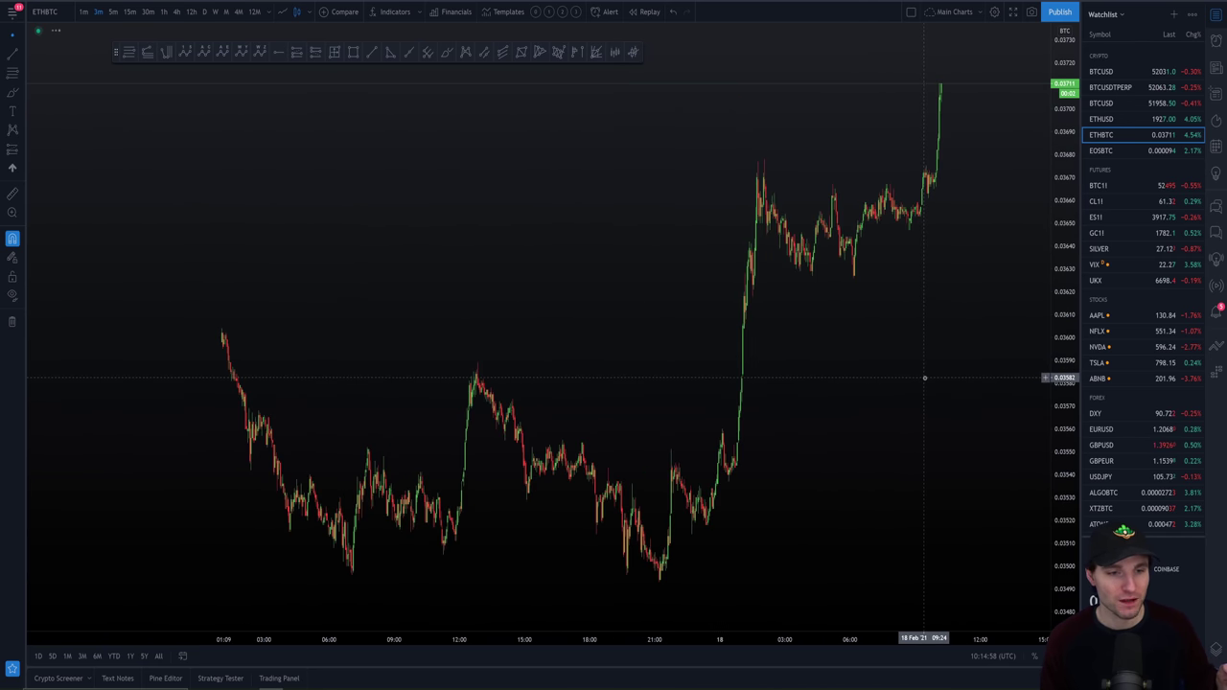
drag(811, 380, 752, 376)
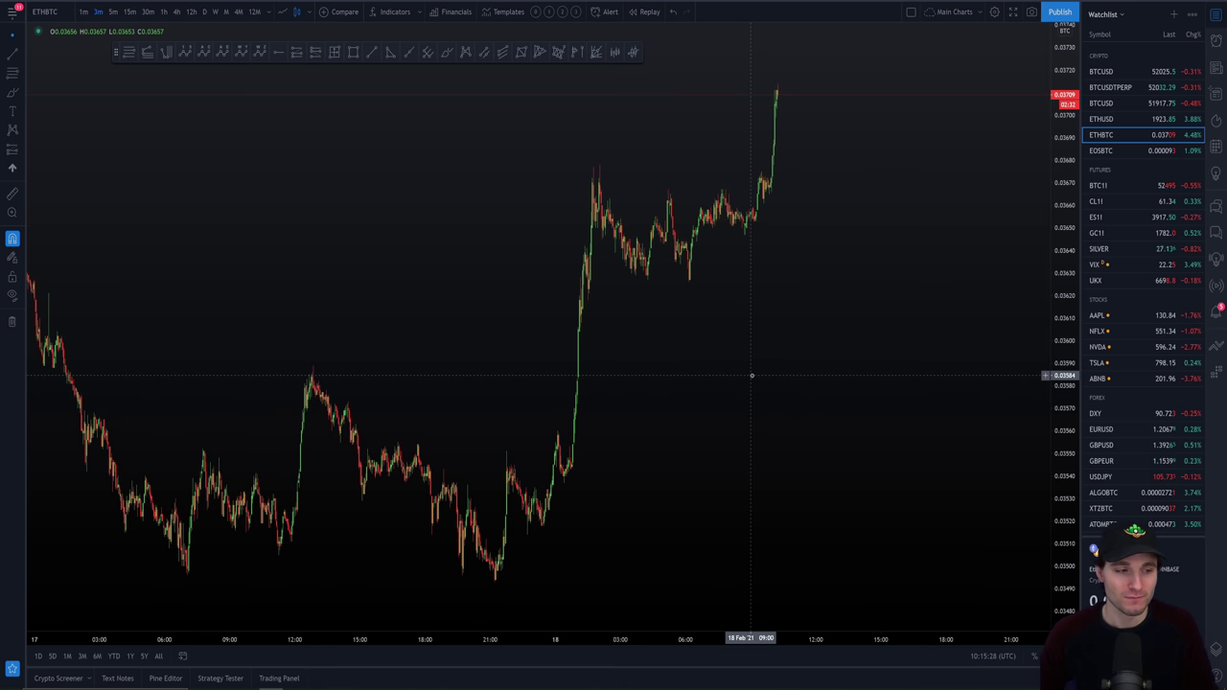
- Draw a near-horizontal trend line under the ETHBTC lows at about 0.0350, from 17 Feb 06:33 to 18 Feb 16:36, and check its fit
scroll(340, 124, up, 1)
click(372, 52)
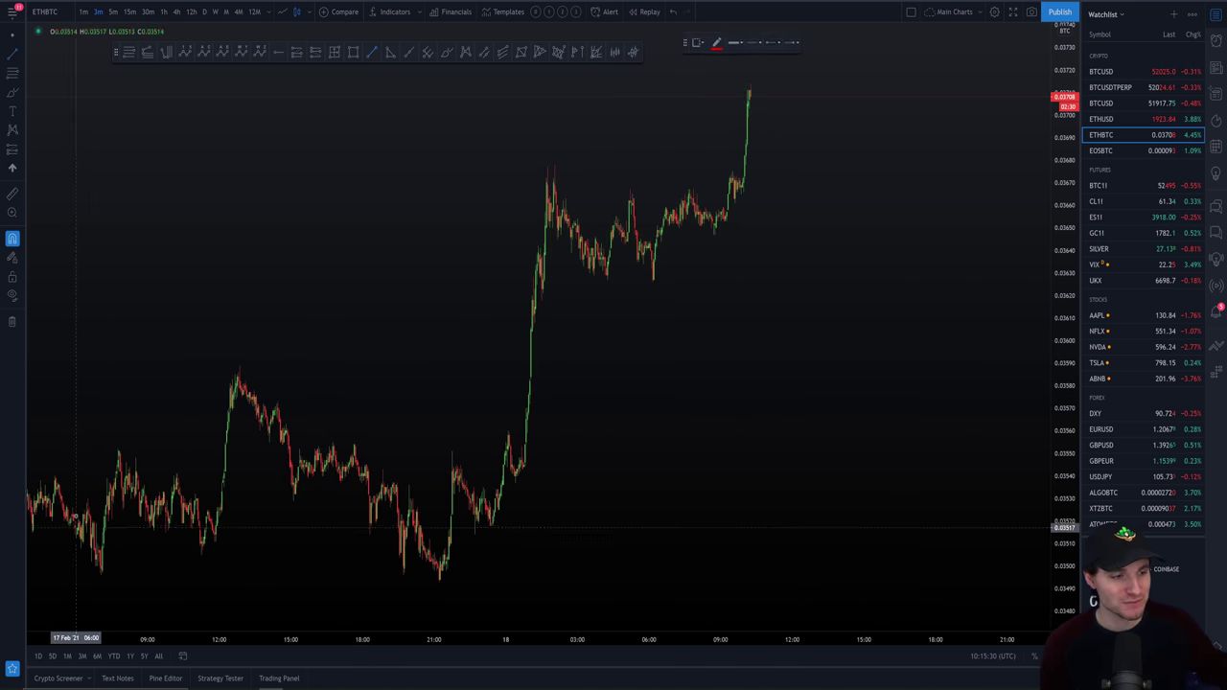
mouse_move(90, 576)
mouse_down()
mouse_move(639, 598)
mouse_move(901, 574)
mouse_up()
drag(1045, 549, 1050, 595)
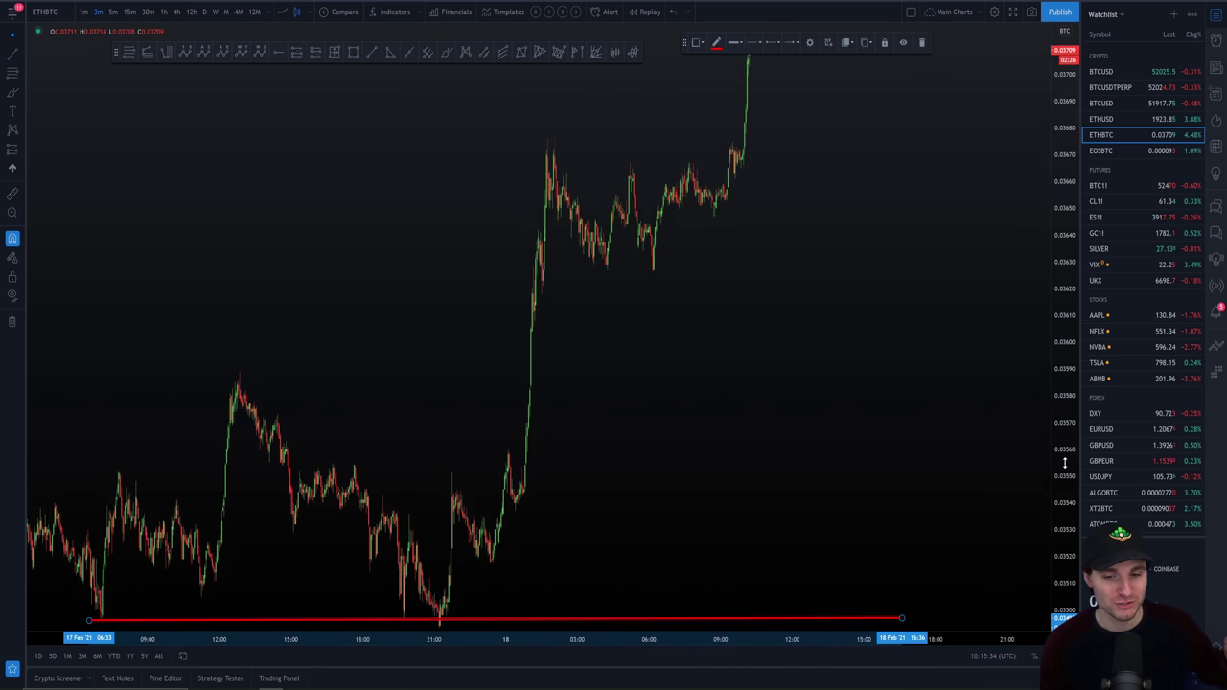
drag(863, 335, 1017, 288)
drag(1064, 498, 1067, 556)
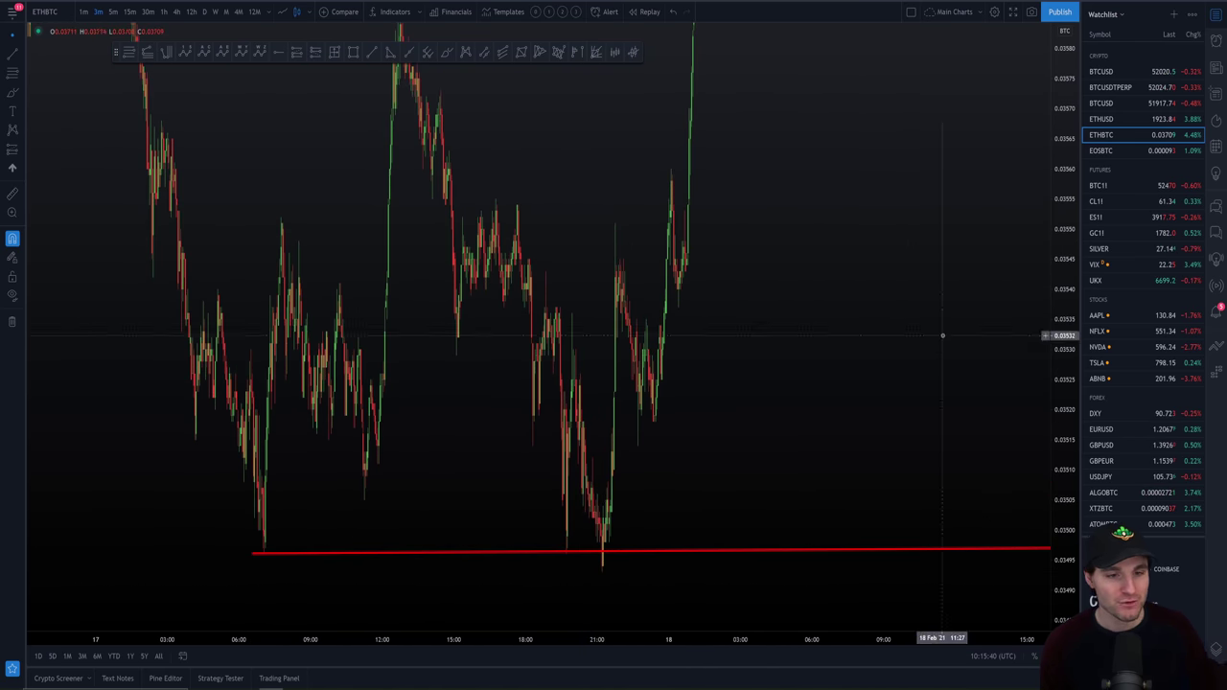
drag(1055, 288, 780, 506)
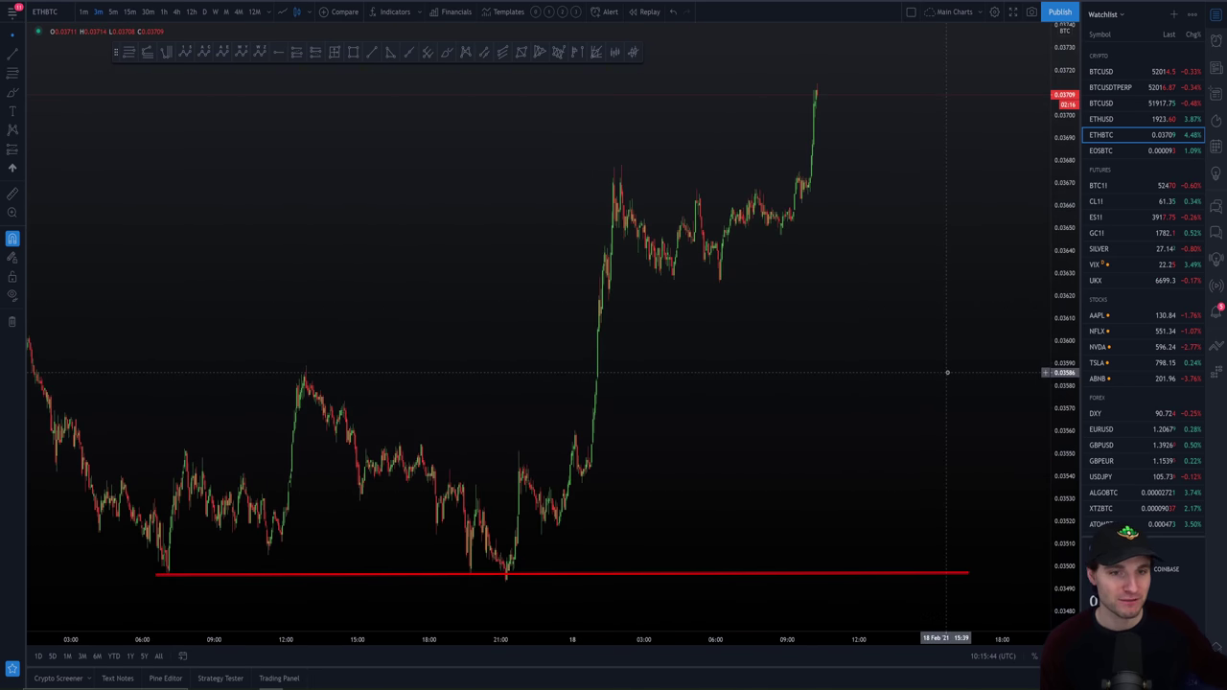
- Measure the ETHBTC rally from the 17 Feb low at the red line up to the latest high, then clear the measurement
scroll(939, 370, up, 2)
drag(940, 370, 852, 387)
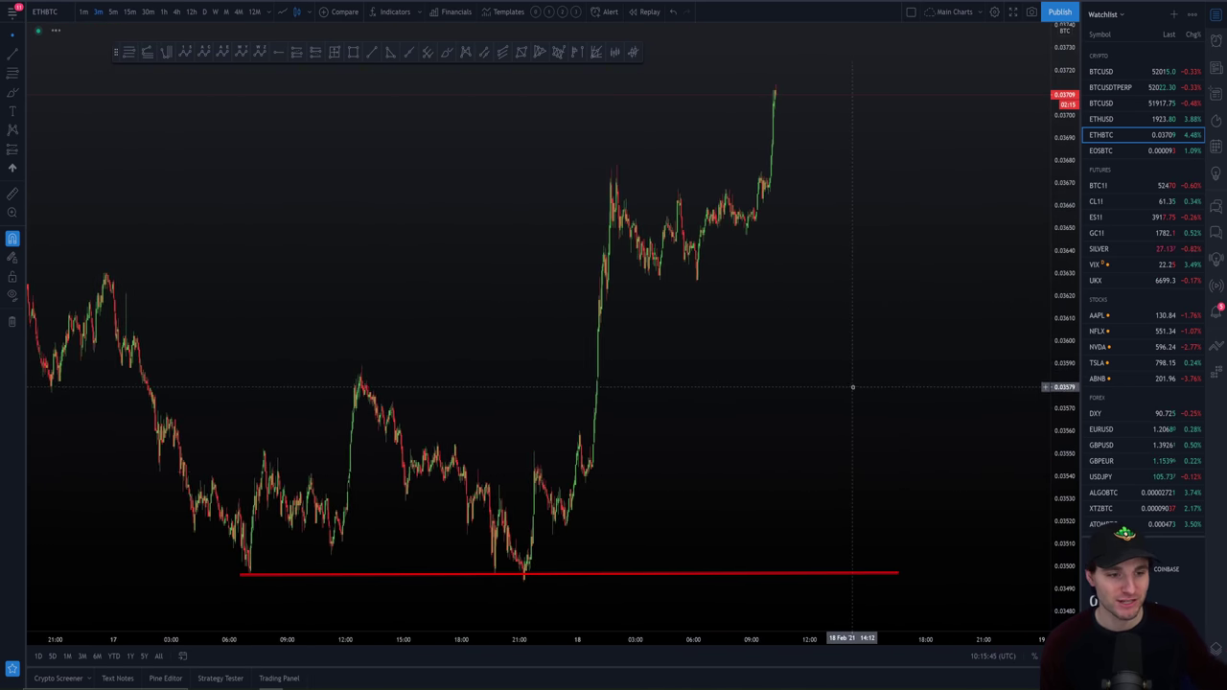
shift+click(524, 580)
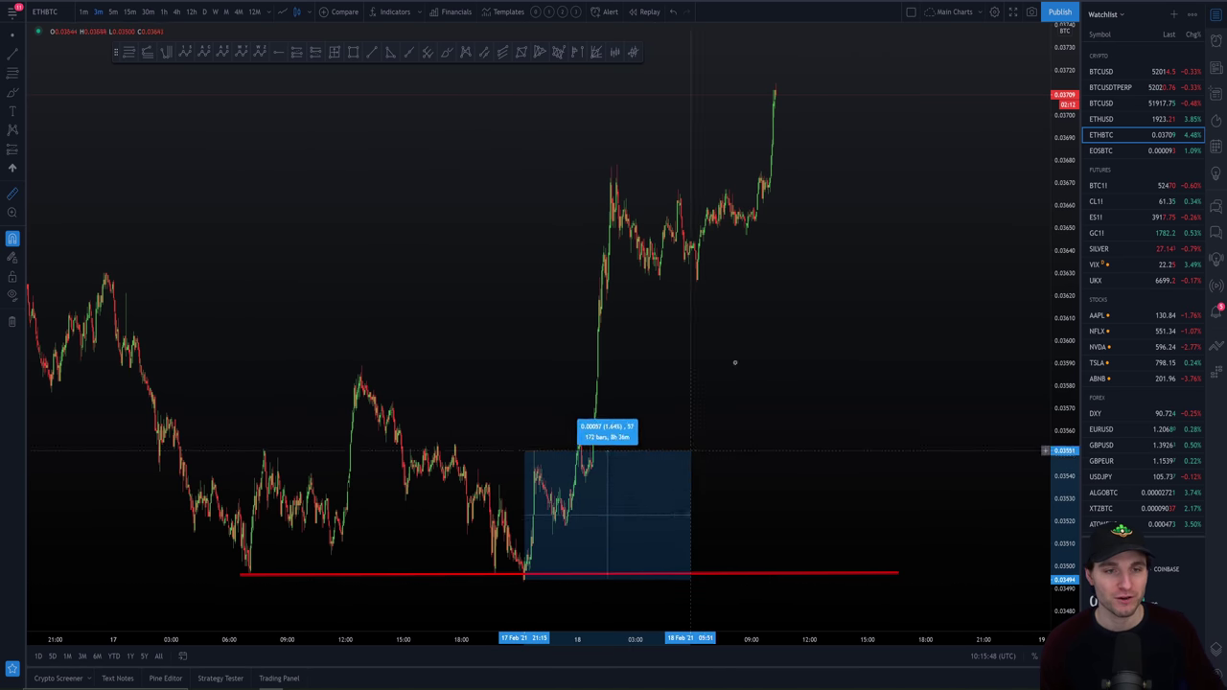
click(790, 91)
click(907, 206)
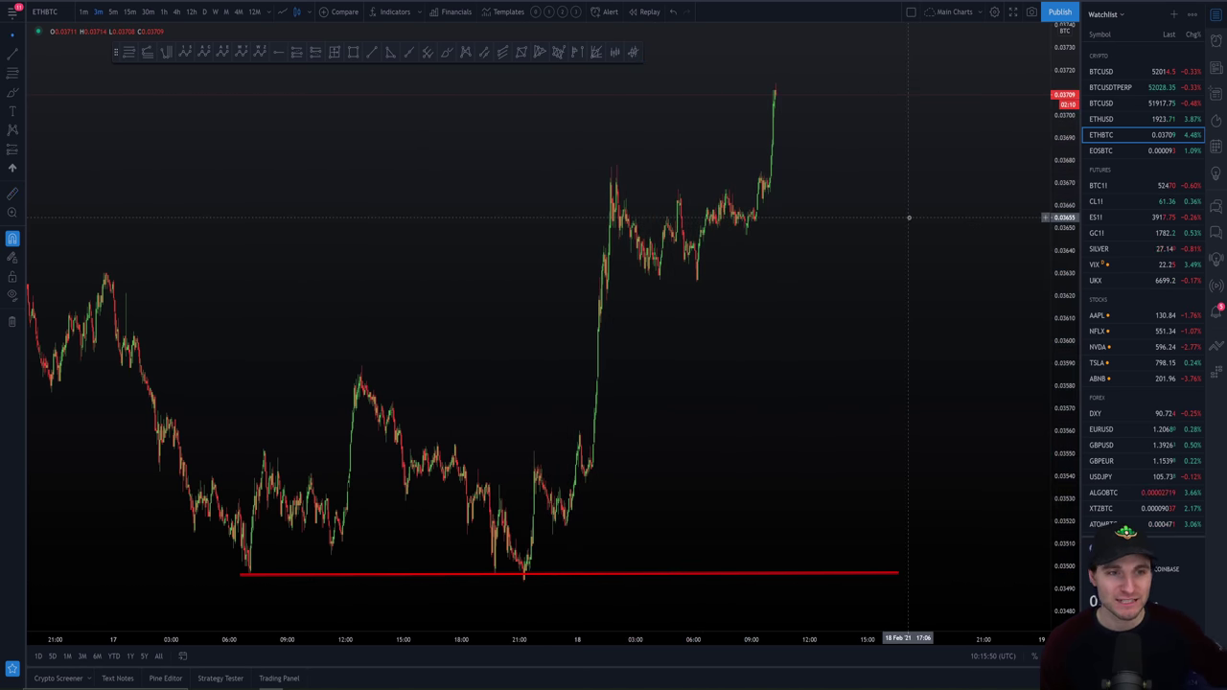
scroll(909, 230, down, 2)
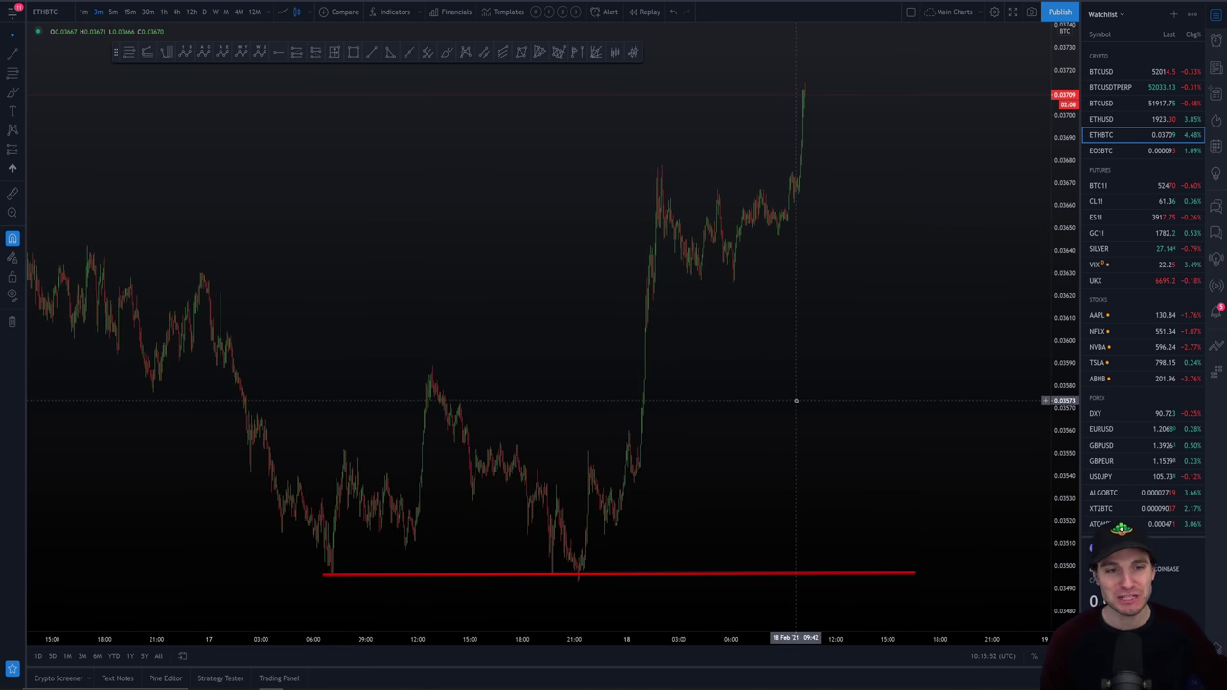
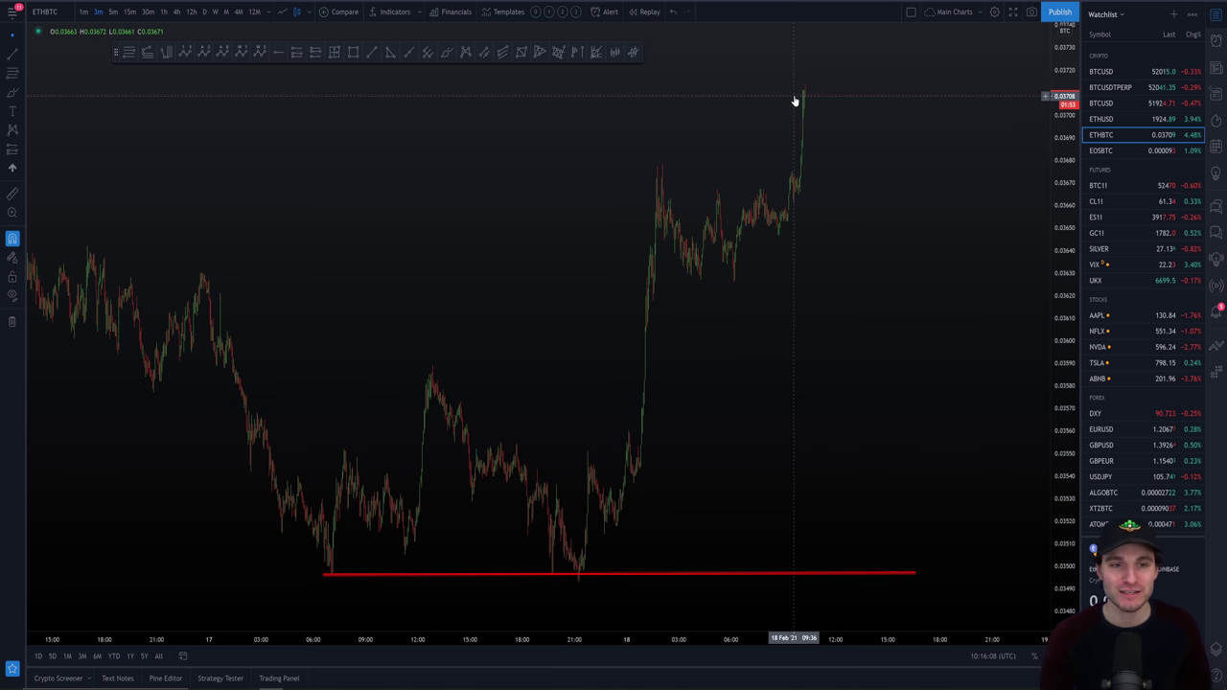
- View ETHBTC on the 30m interval and examine the decline and rebound against the weekly, monthly and daily levels
click(148, 12)
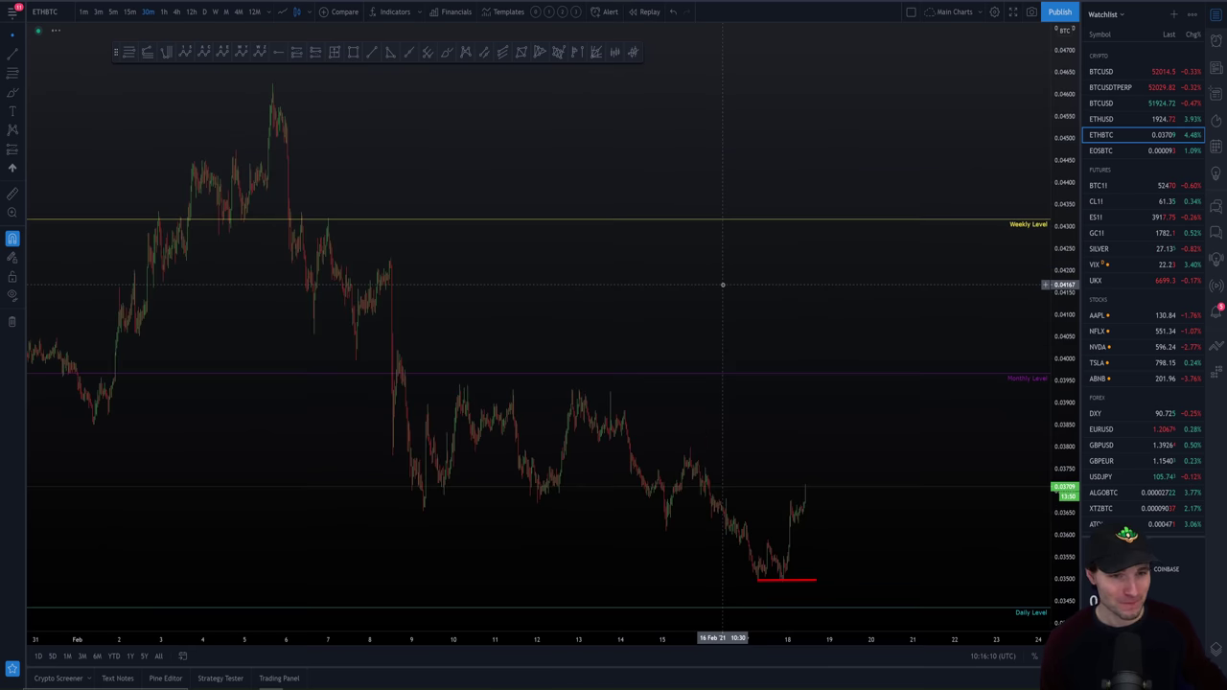
scroll(863, 422, up, 5)
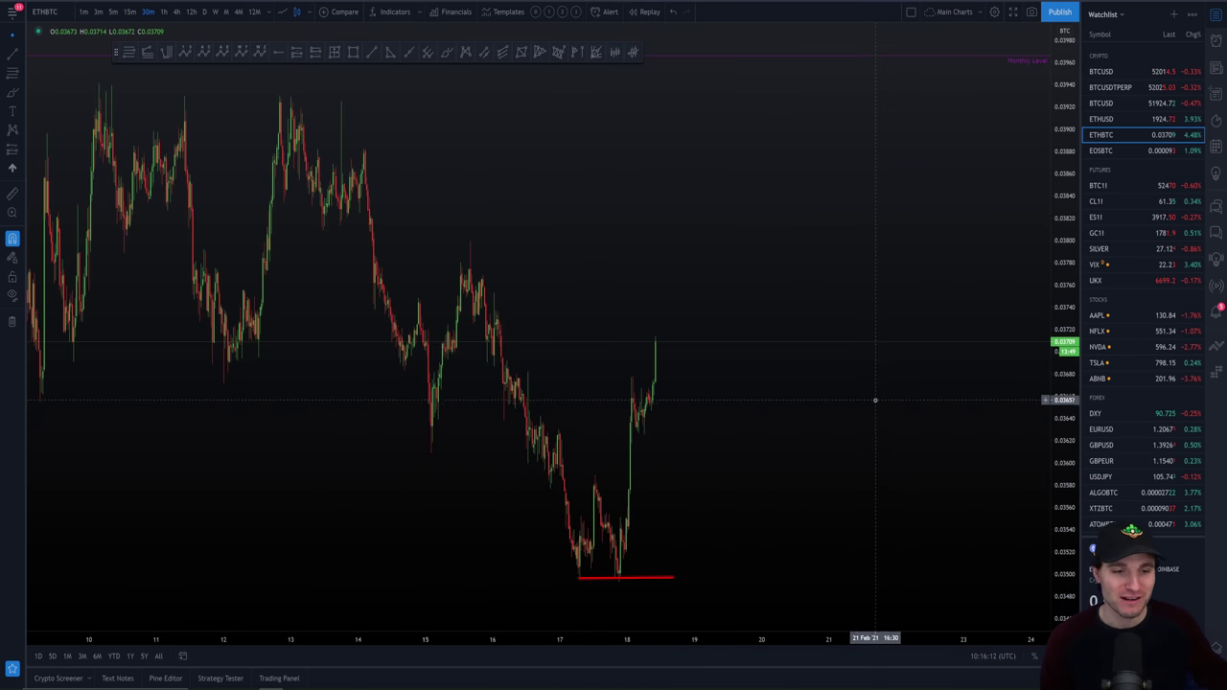
scroll(875, 400, up, 2)
drag(456, 254, 659, 239)
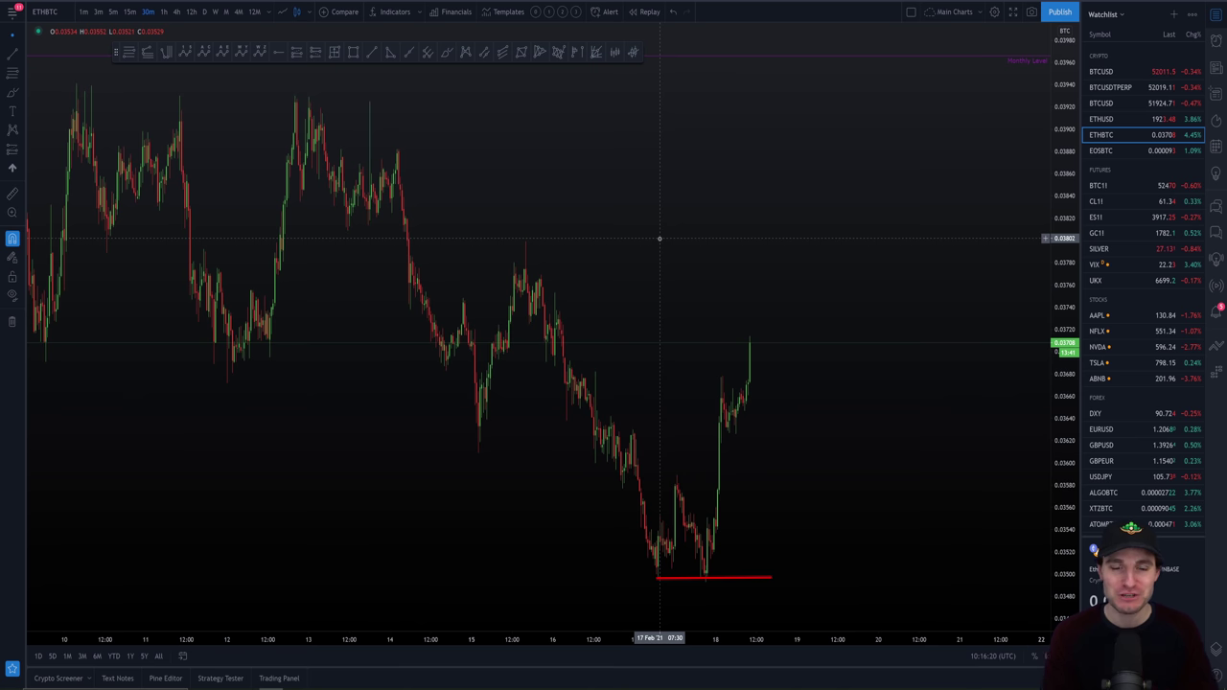
- Set the ETHBTC chart interval to 5m and frame the rally with the full red support line in view
click(113, 11)
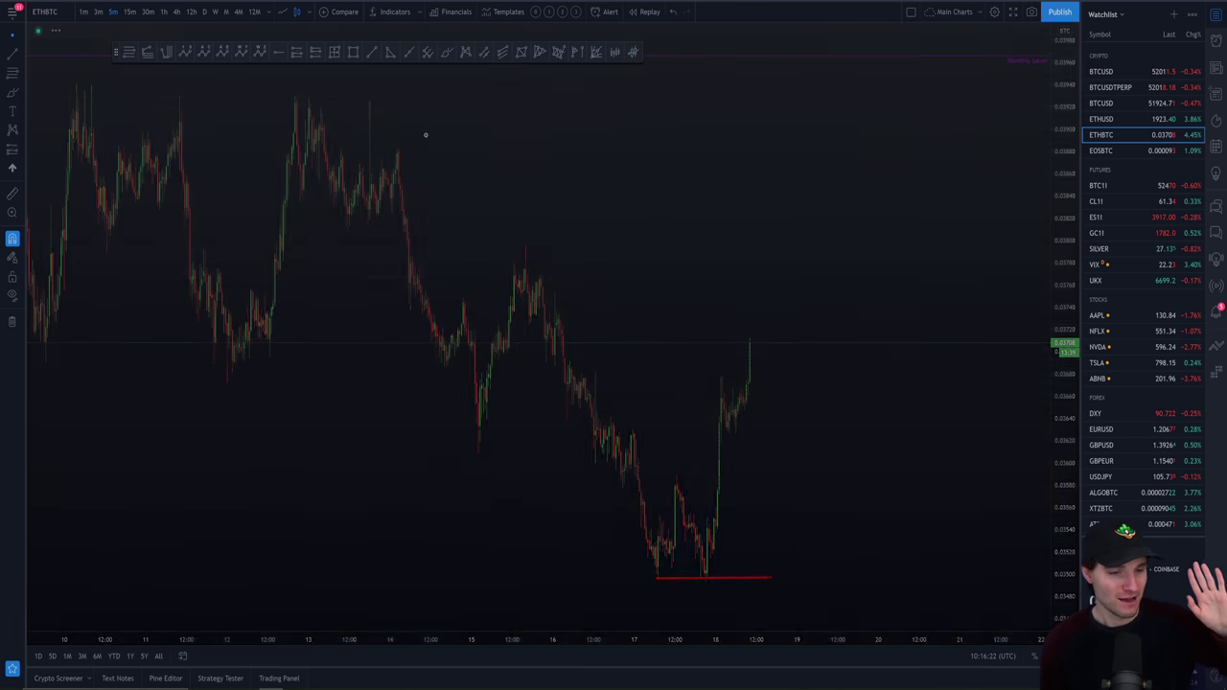
scroll(869, 402, left, 2)
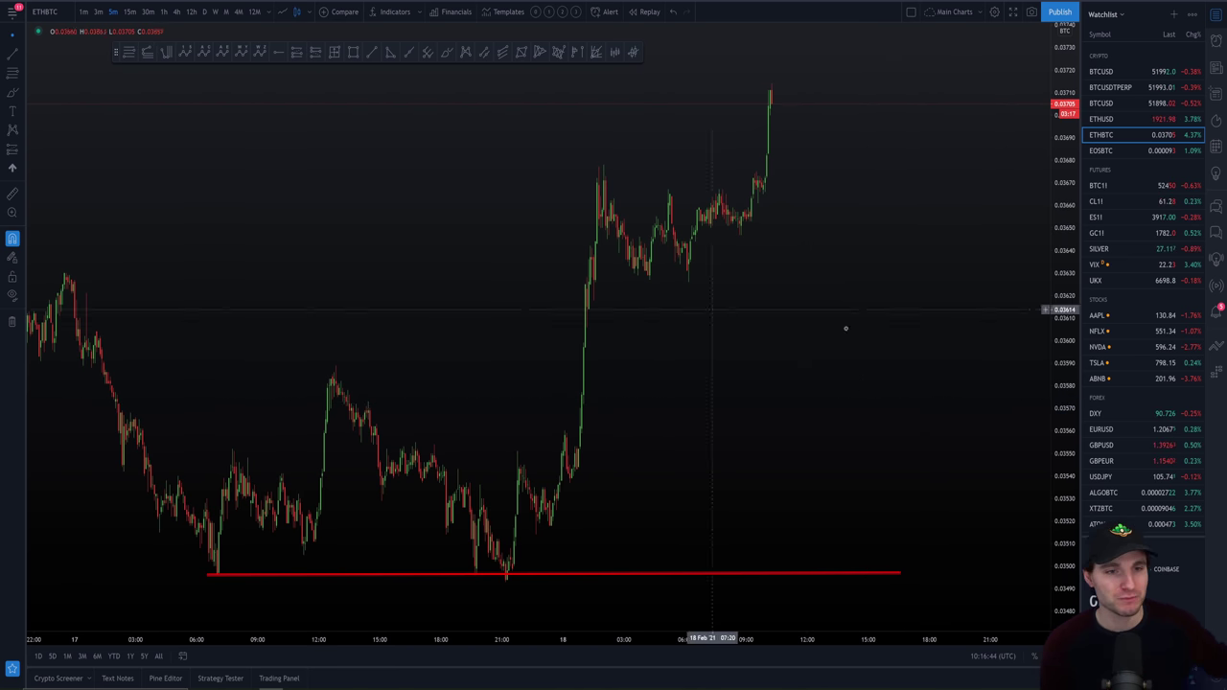
scroll(355, 584, up, 1)
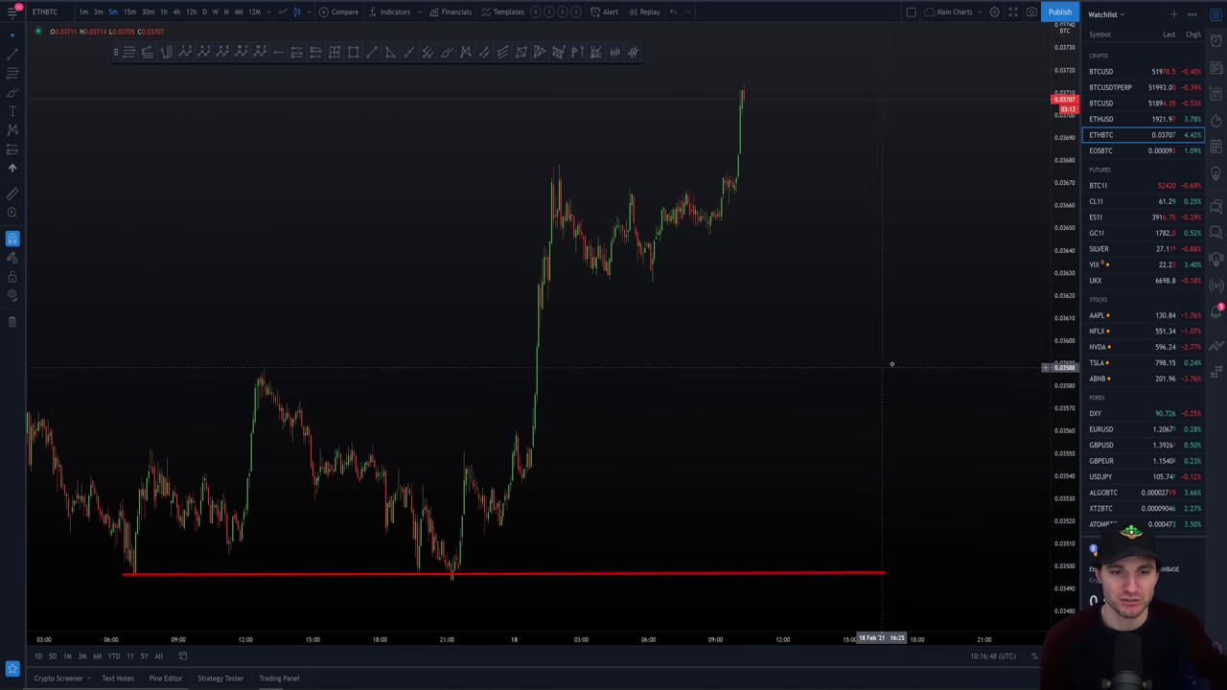
drag(891, 365, 984, 349)
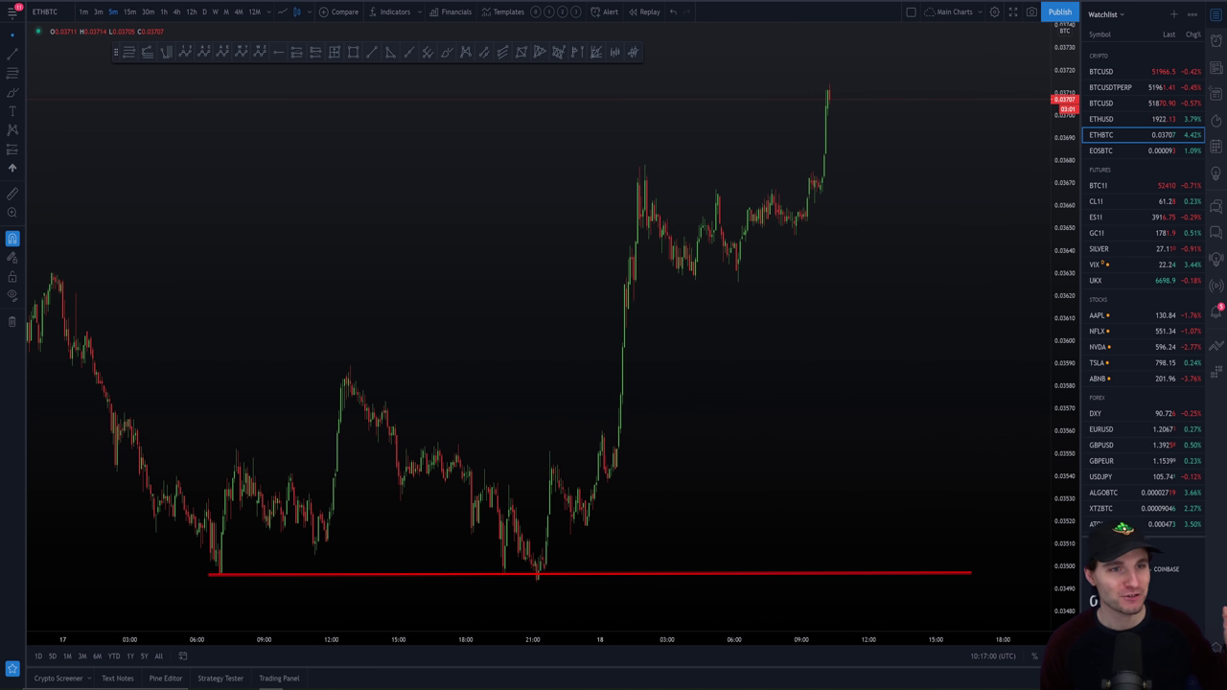
- Delete the red support line under the ETHBTC double low
key(ctrl+Tab)
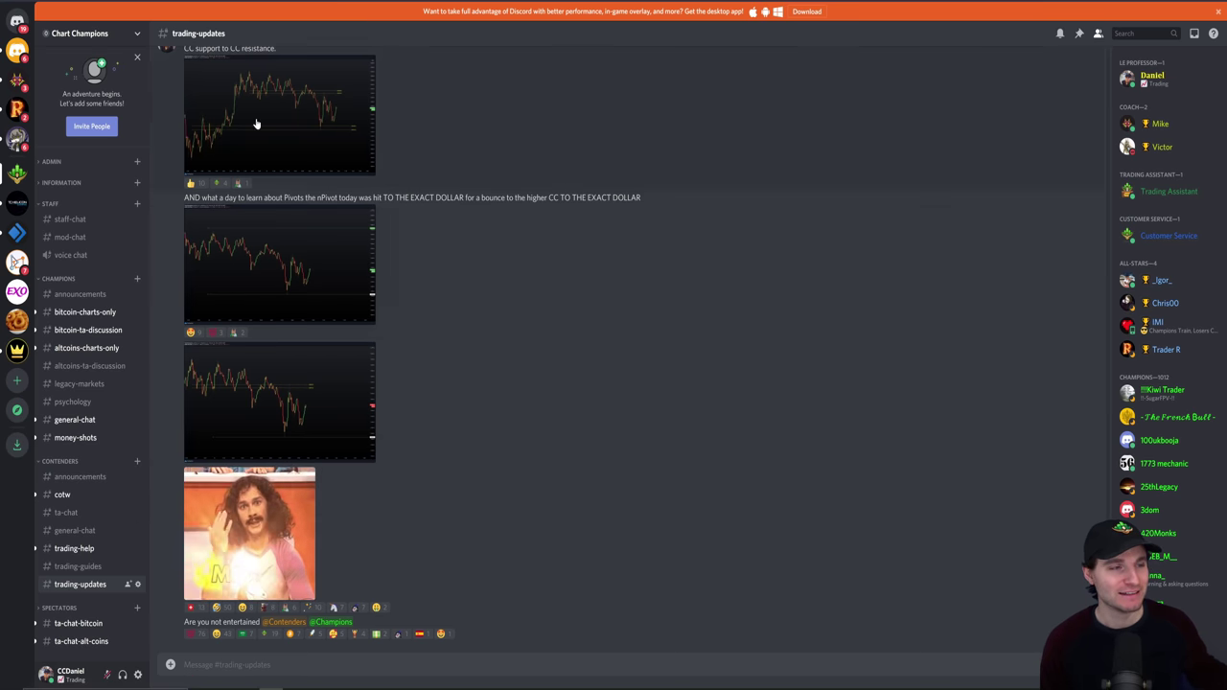
key(ctrl+Tab)
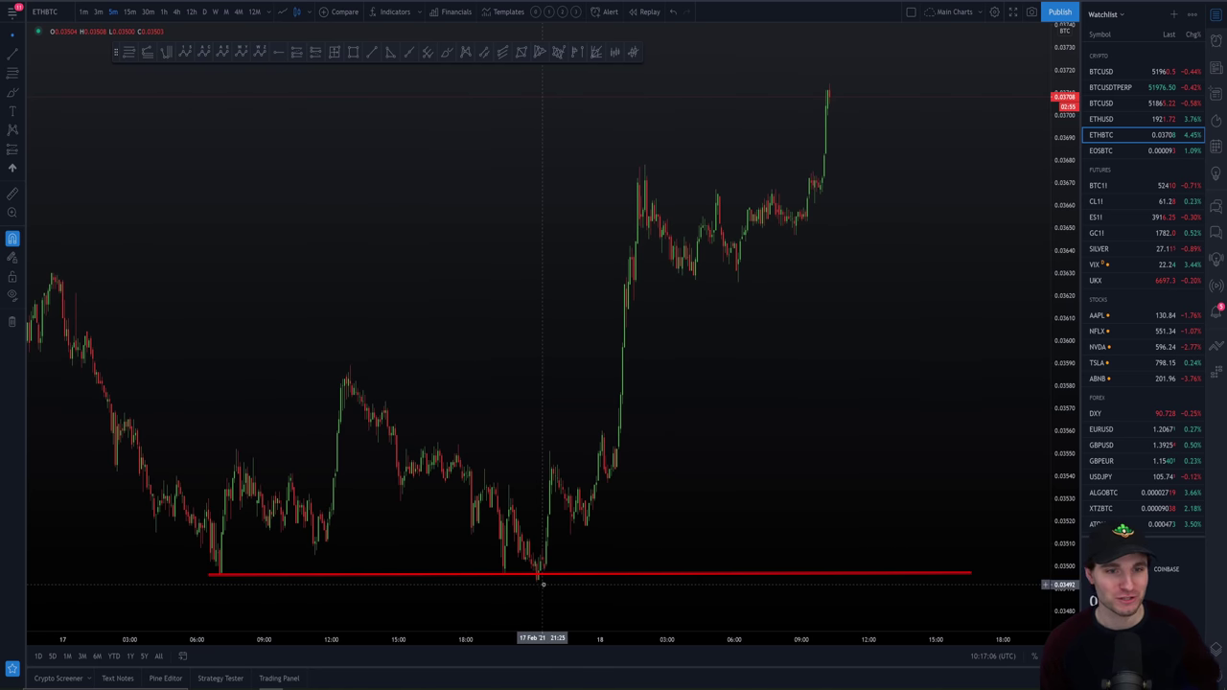
drag(931, 364, 880, 383)
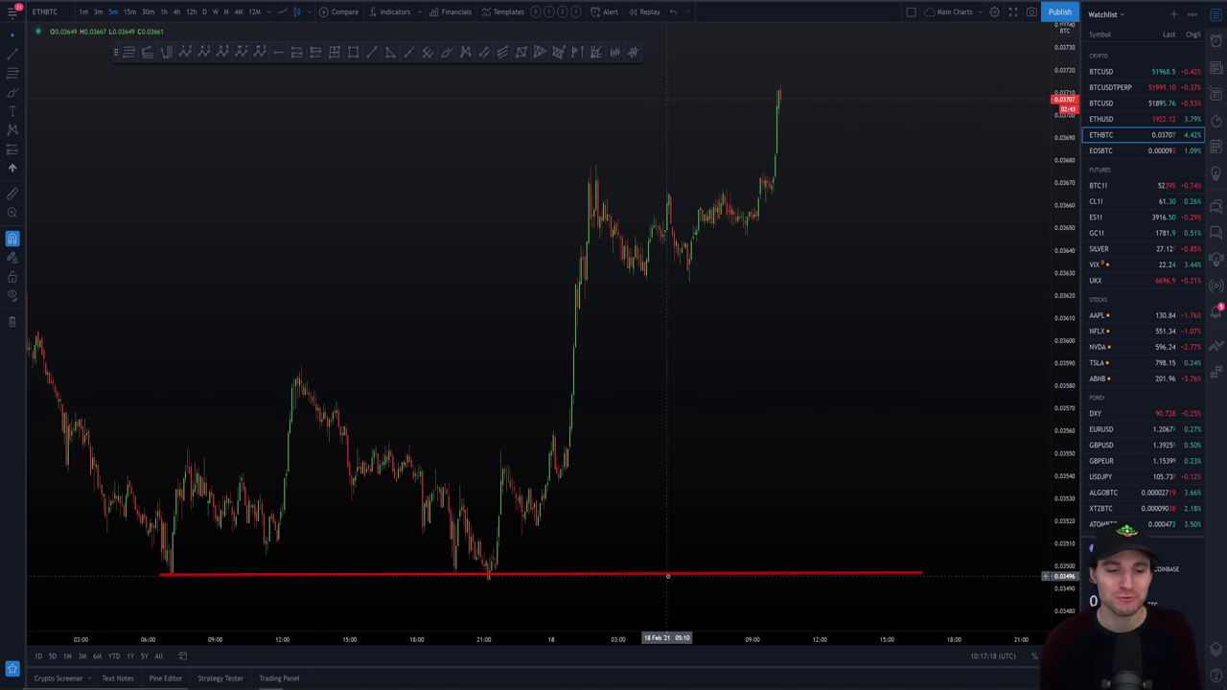
key(Delete)
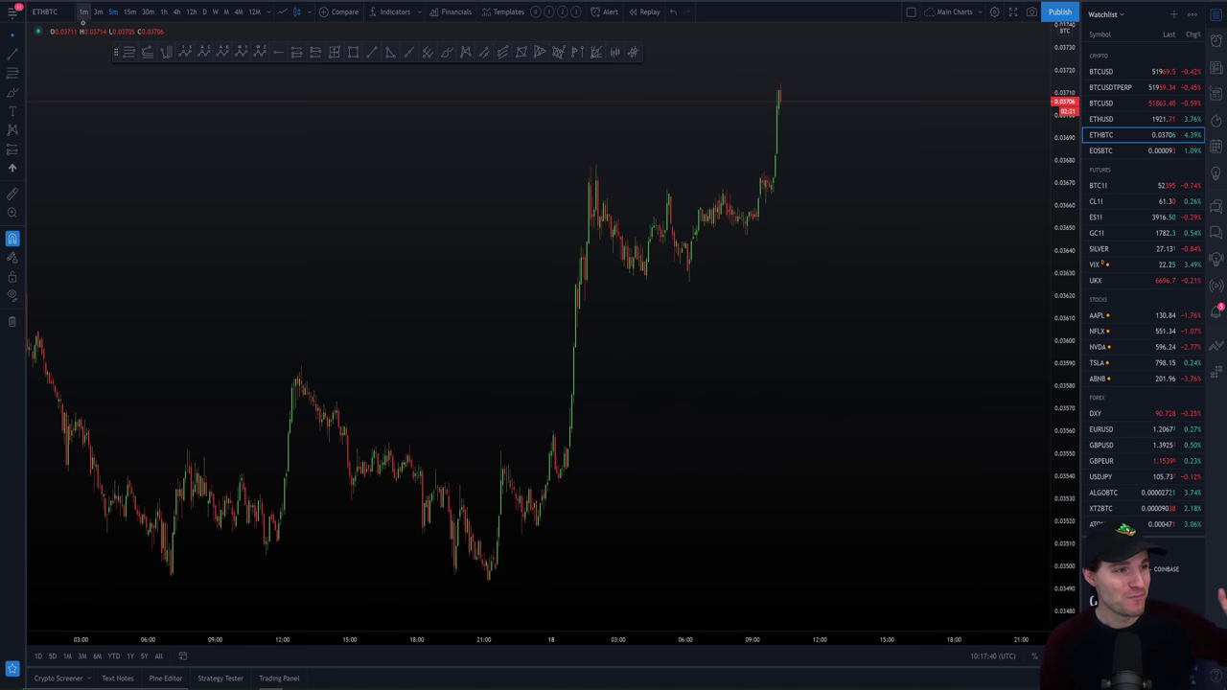
- Set the ETHBTC chart interval to 15m and frame the decline between the weekly, monthly and daily levels
click(130, 11)
scroll(1002, 403, down, 6)
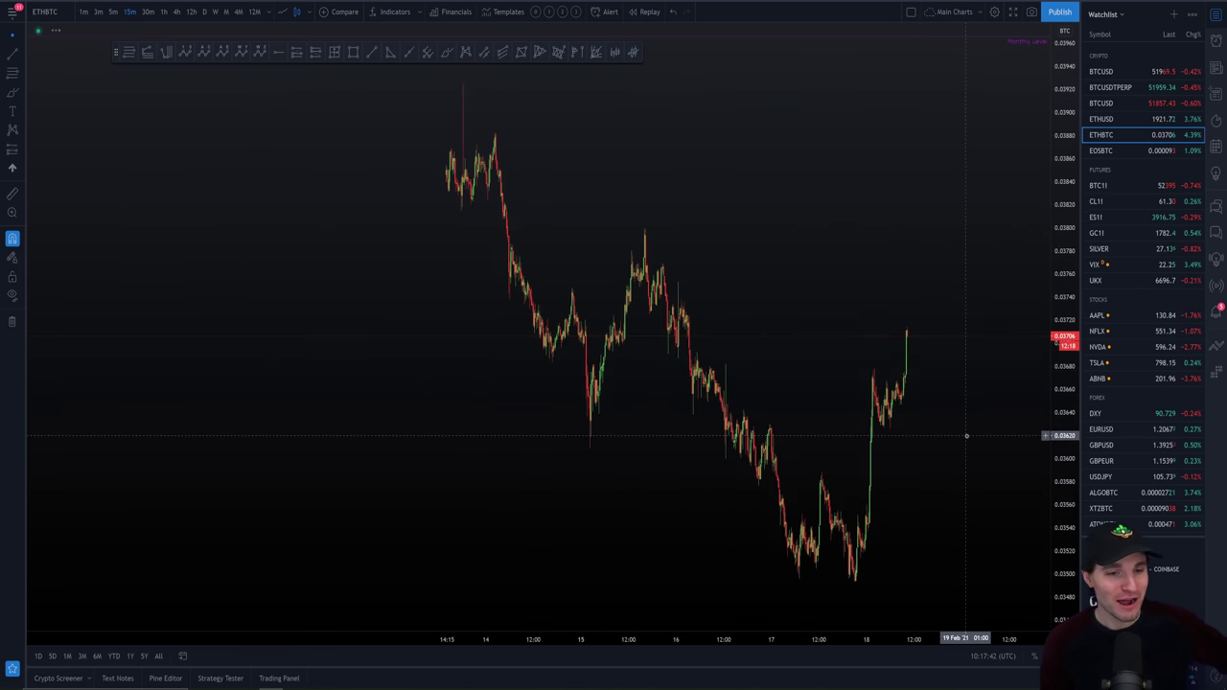
scroll(917, 440, down, 5)
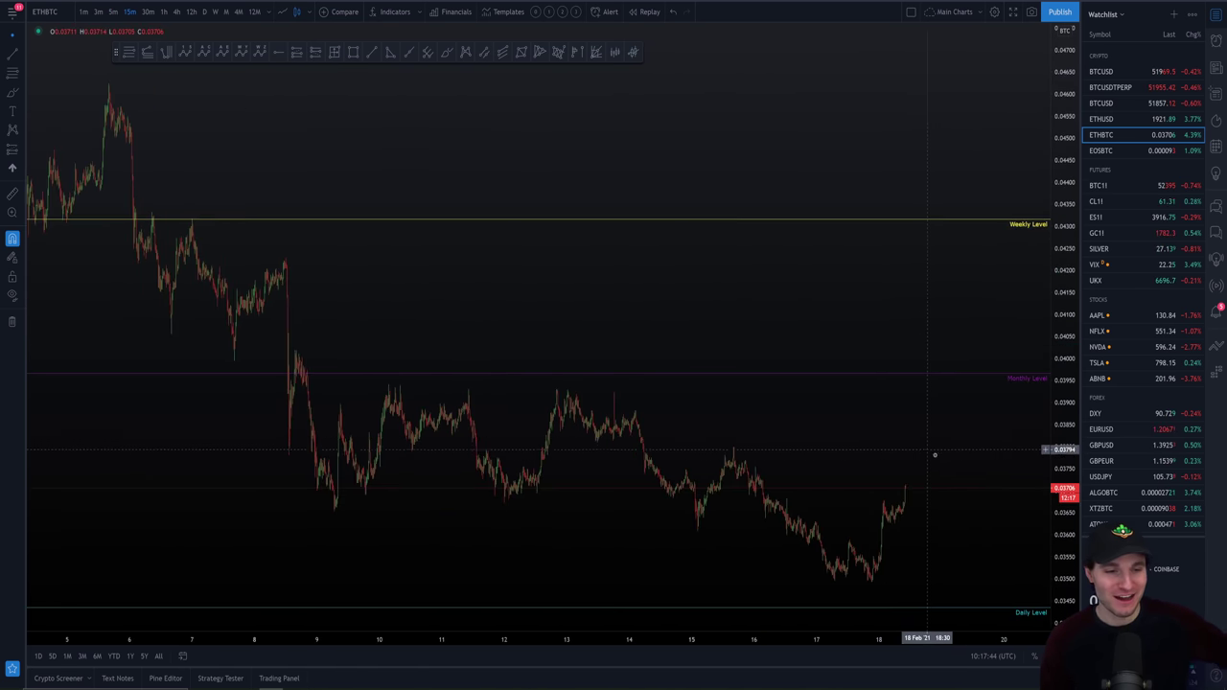
scroll(913, 450, down, 5)
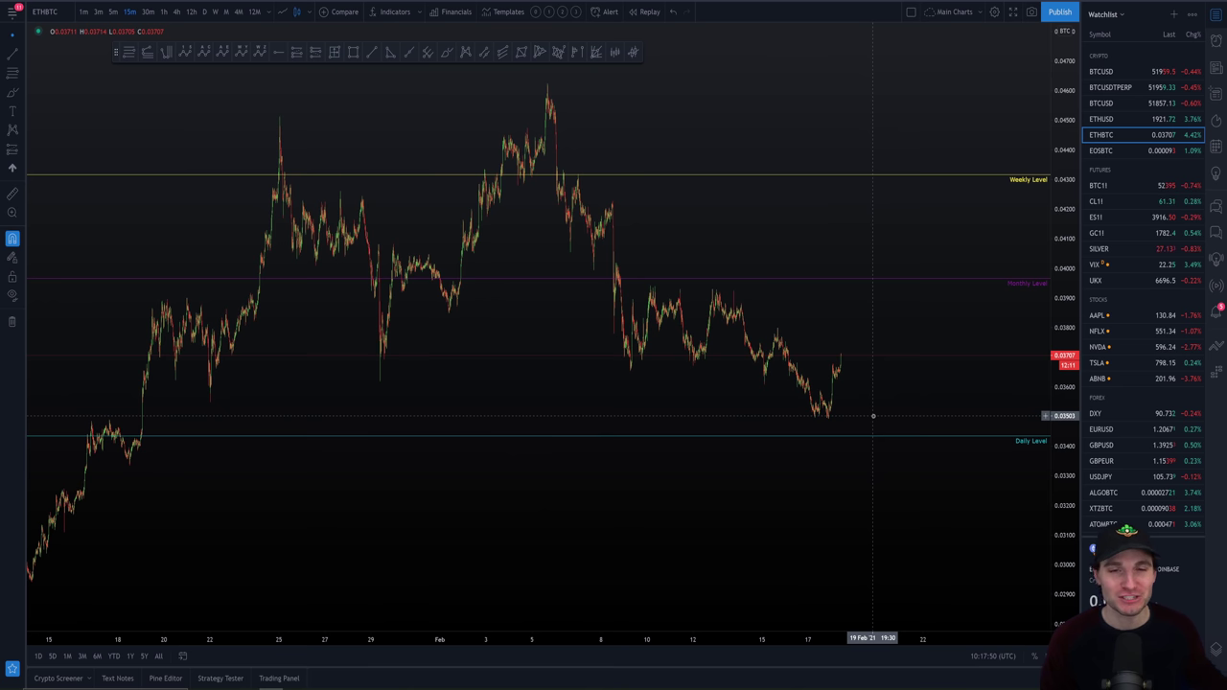
scroll(863, 374, up, 4)
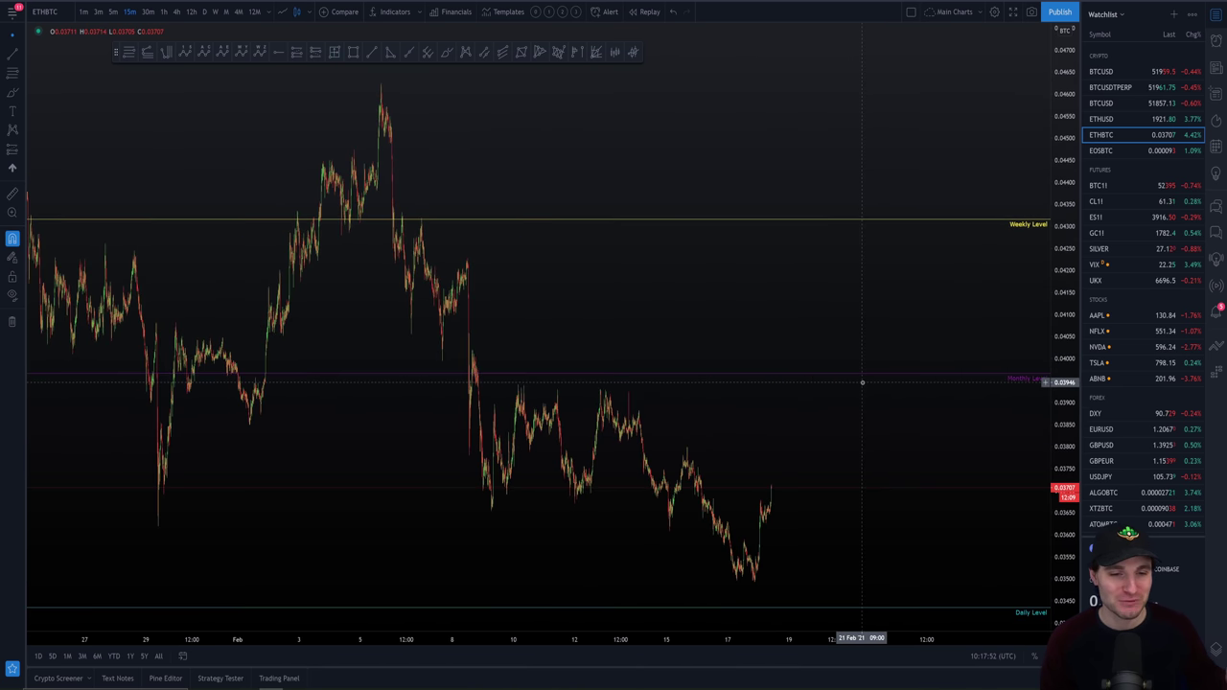
scroll(862, 383, up, 3)
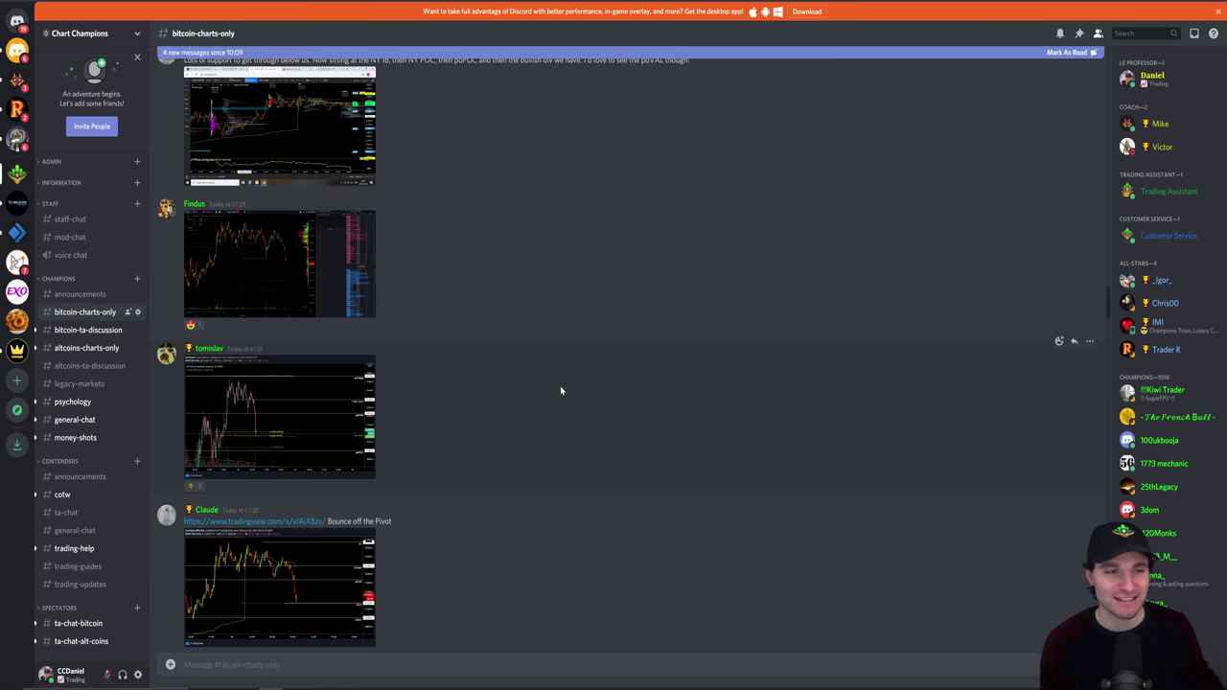
- View the shared BTCUSD chart captioned "Bounce off the Pivot" at full size, then close it
click(310, 602)
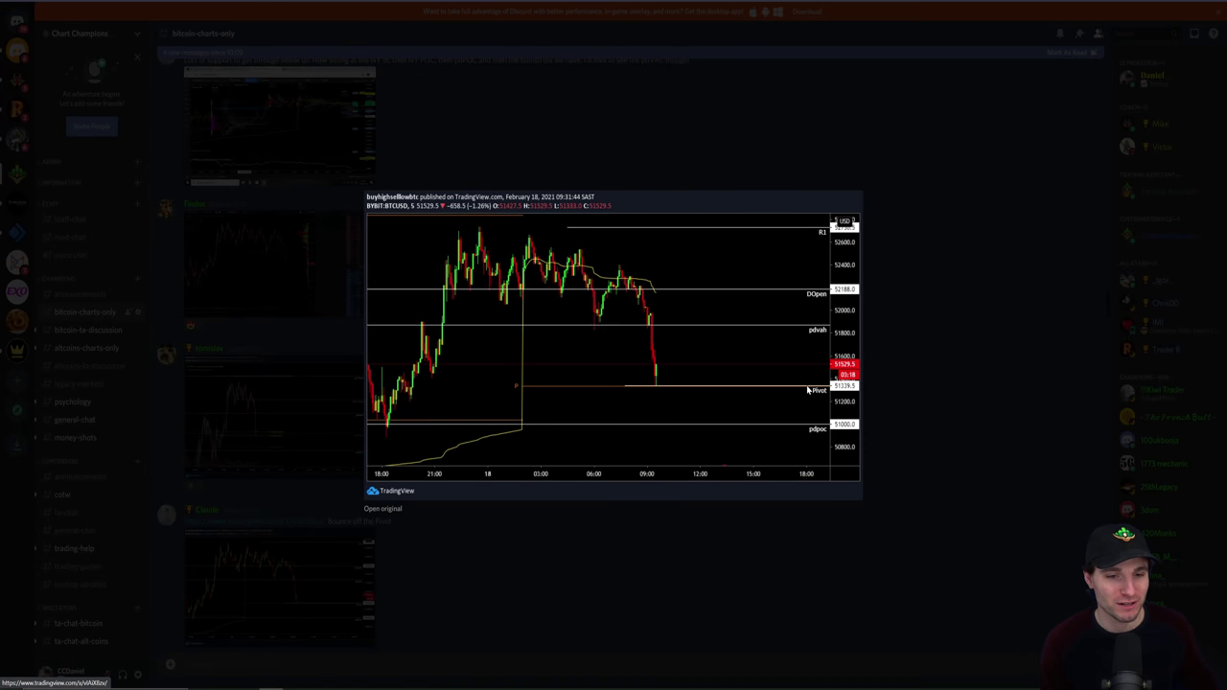
click(800, 570)
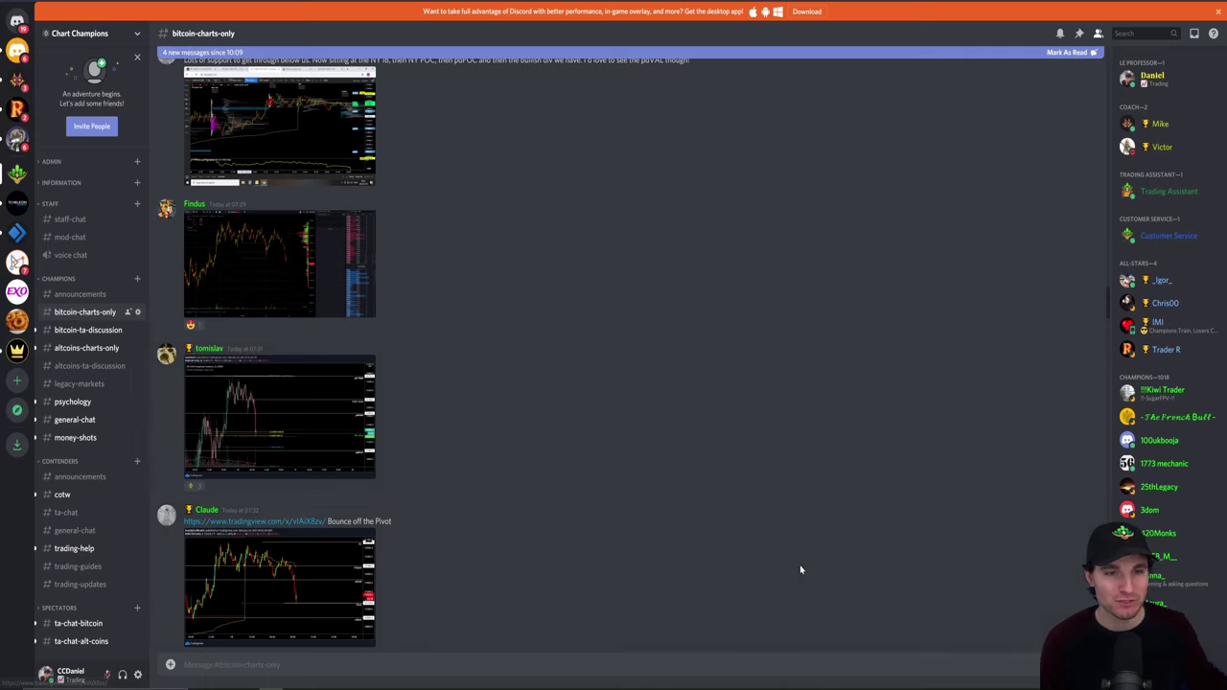
- Review the profit posts in the money-shots channel and enlarge the GRT/USDT buy and sell fills
click(74, 438)
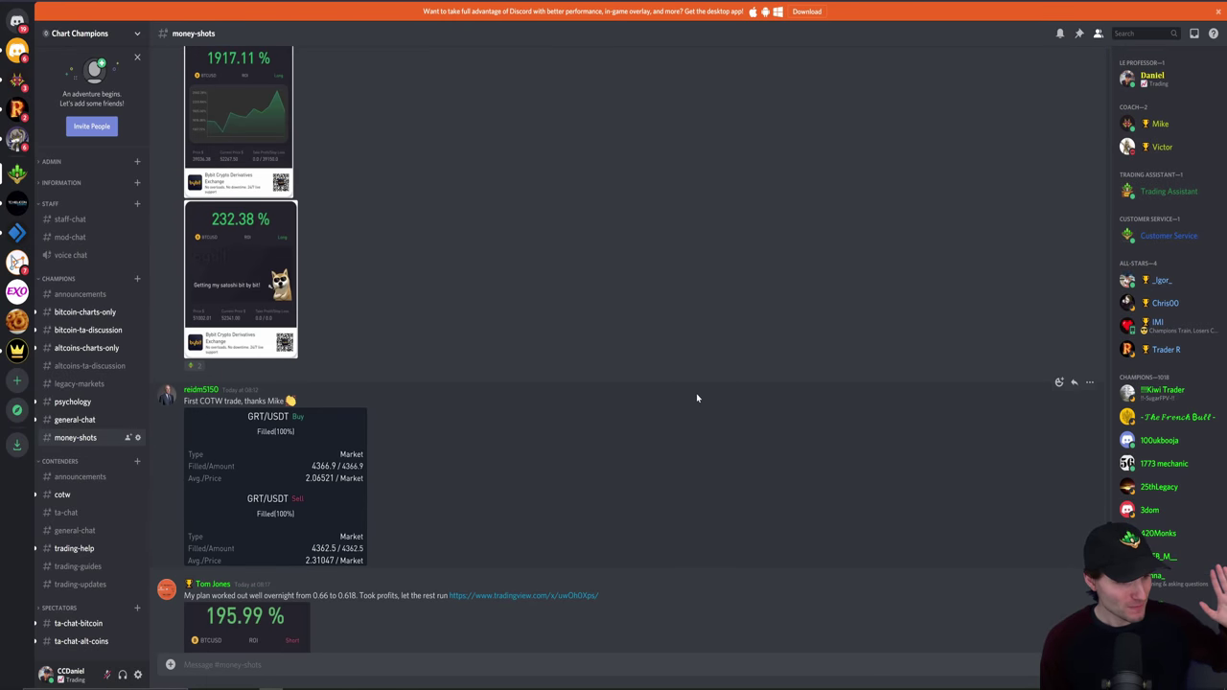
scroll(485, 458, down, 1)
scroll(485, 457, down, 2)
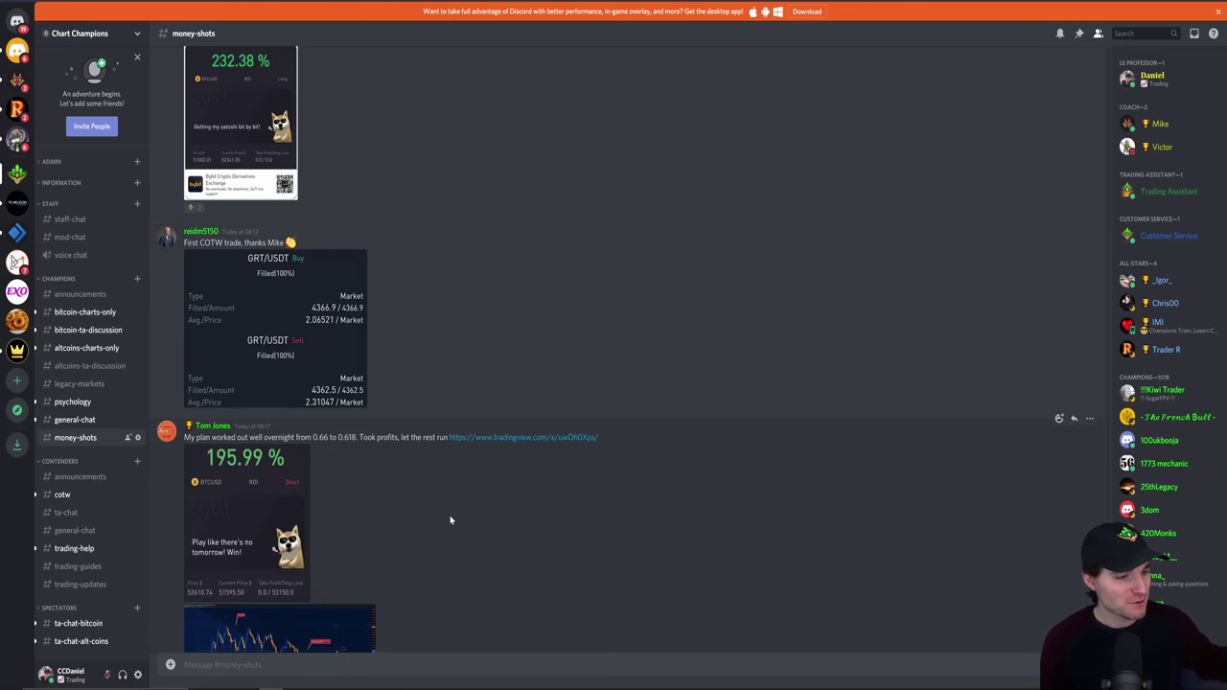
scroll(422, 532, up, 4)
click(275, 498)
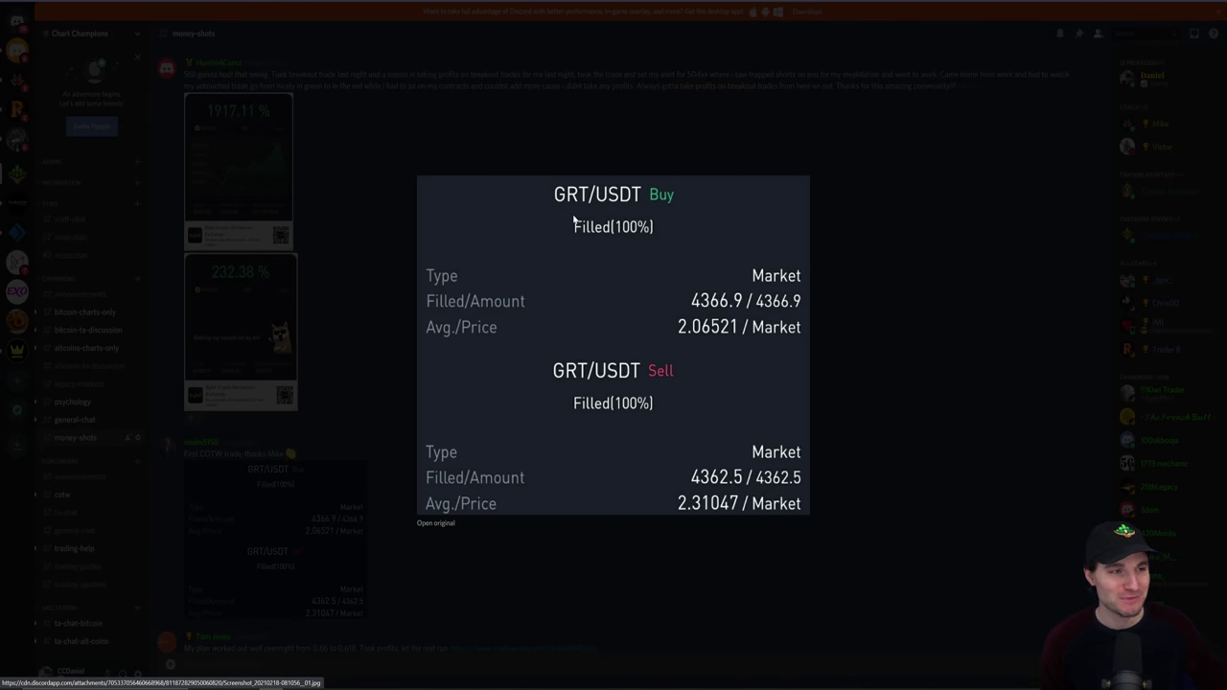
click(1035, 187)
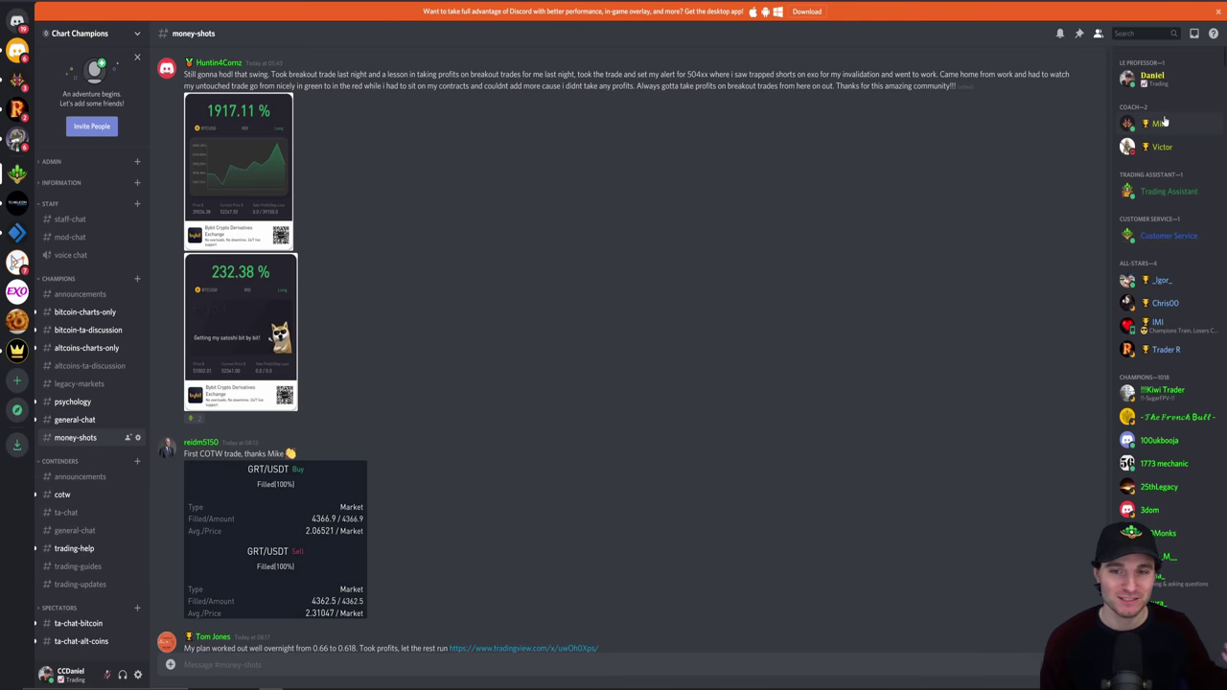
click(288, 520)
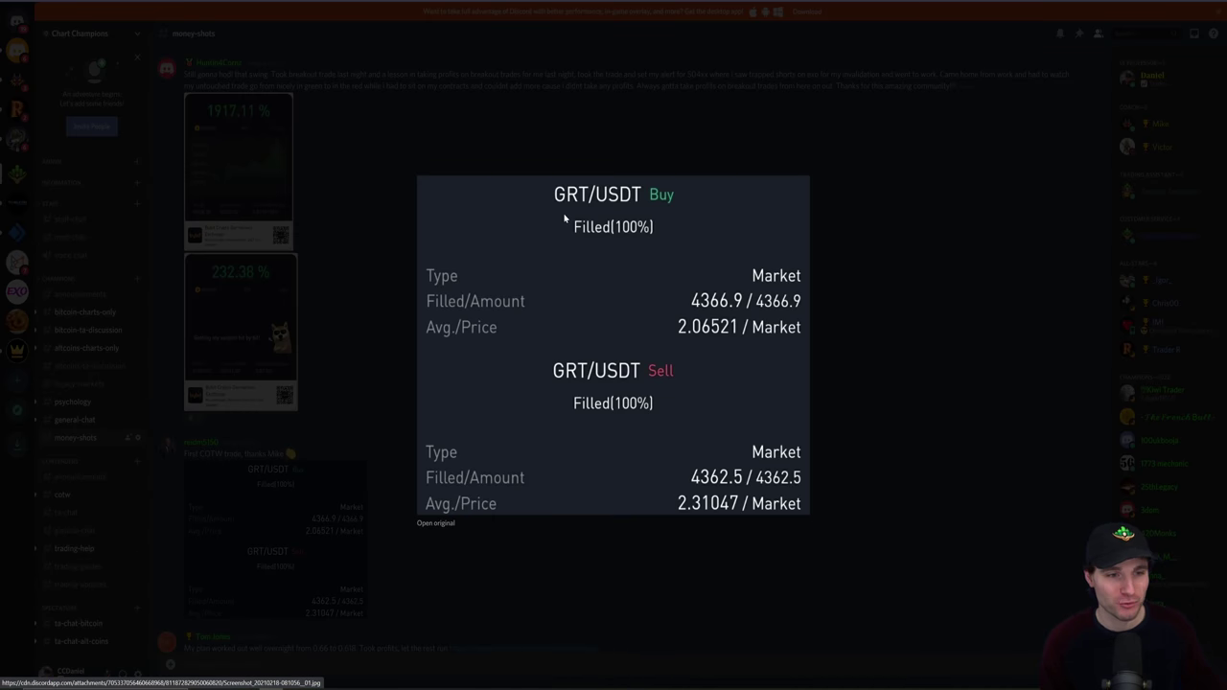
click(853, 259)
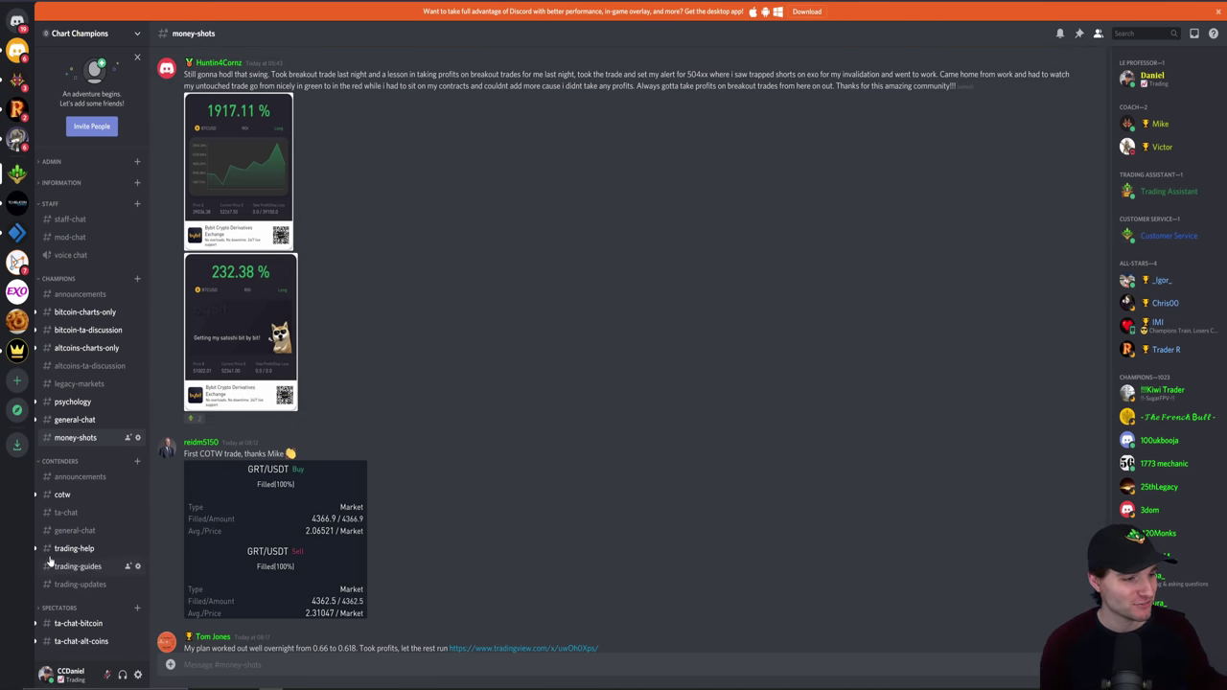
- Browse the GRT trade setups shared in the cotw channel, enlarging the GRTBTC 4h chart with targets TP1 to TP3
click(64, 495)
scroll(441, 542, up, 5)
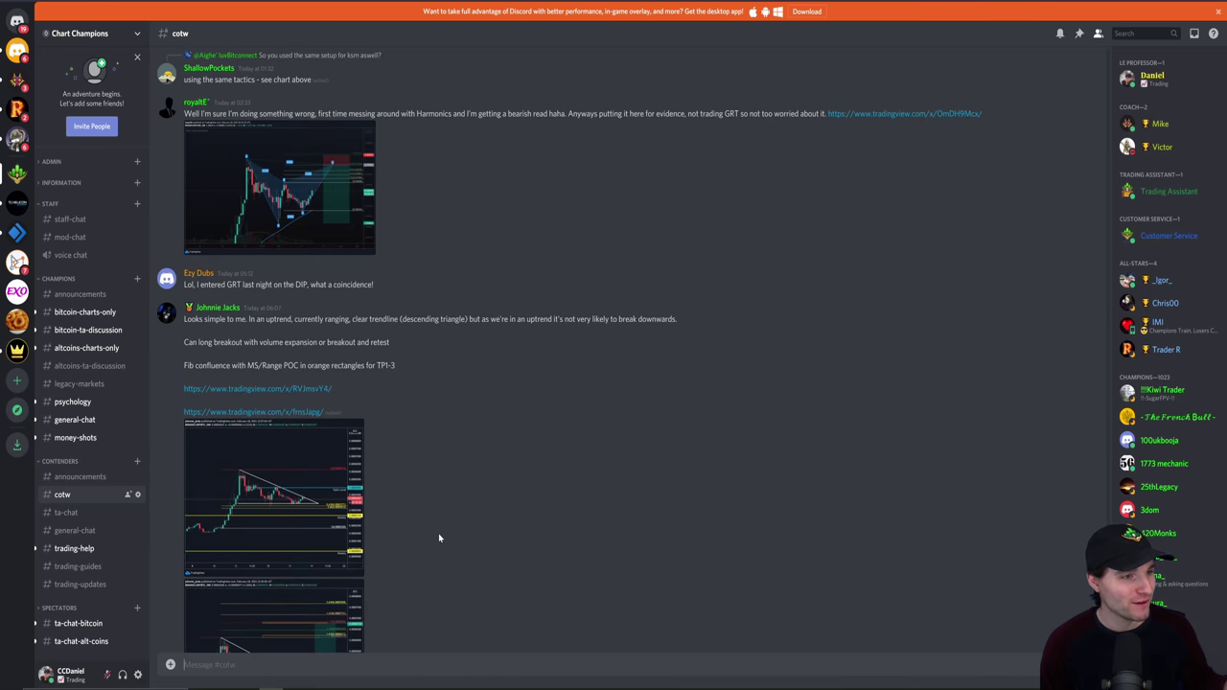
scroll(435, 532, up, 15)
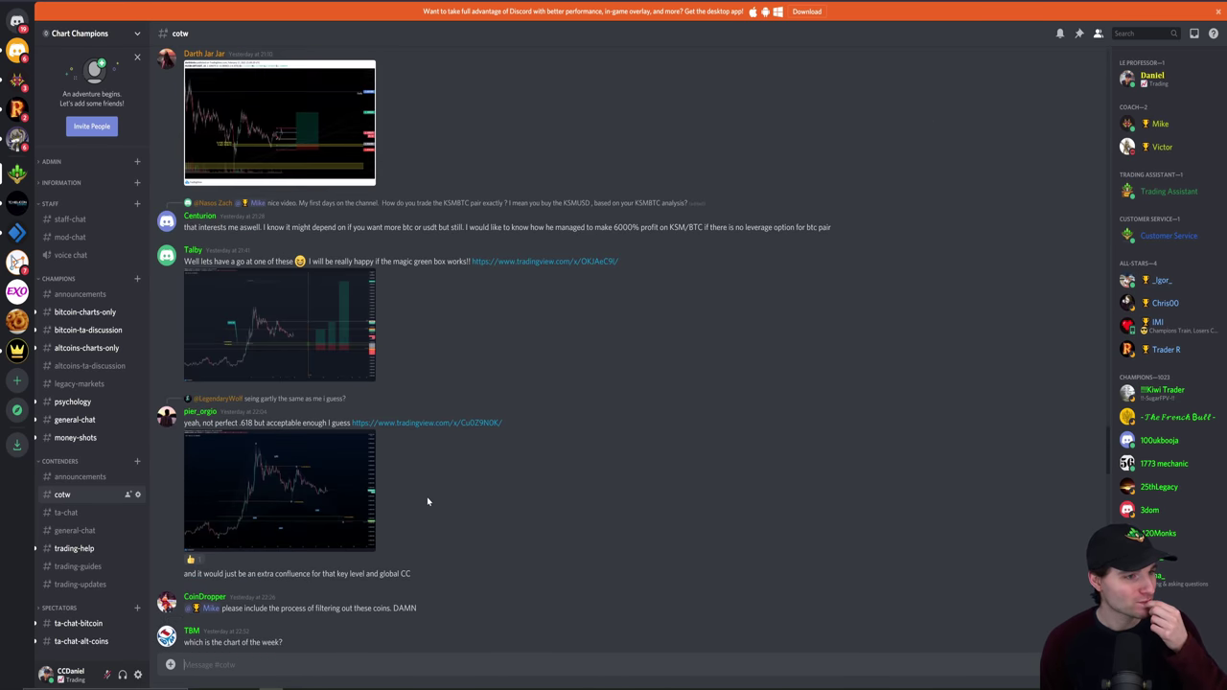
scroll(431, 496, up, 15)
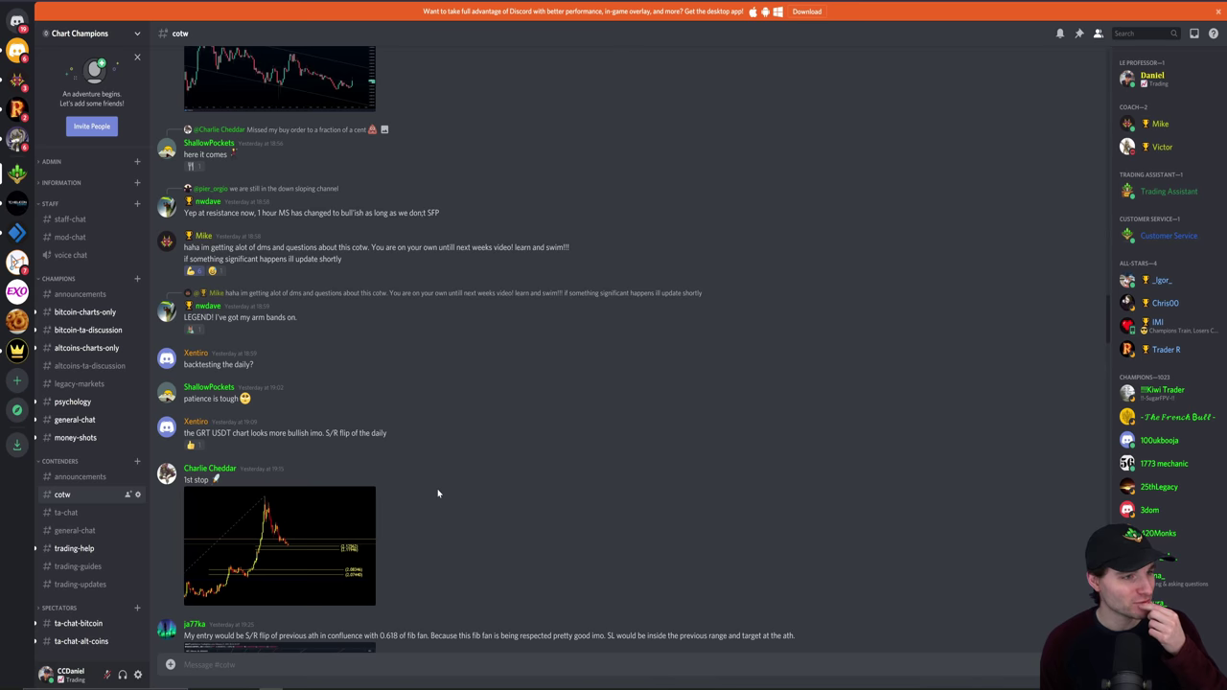
scroll(438, 493, up, 4)
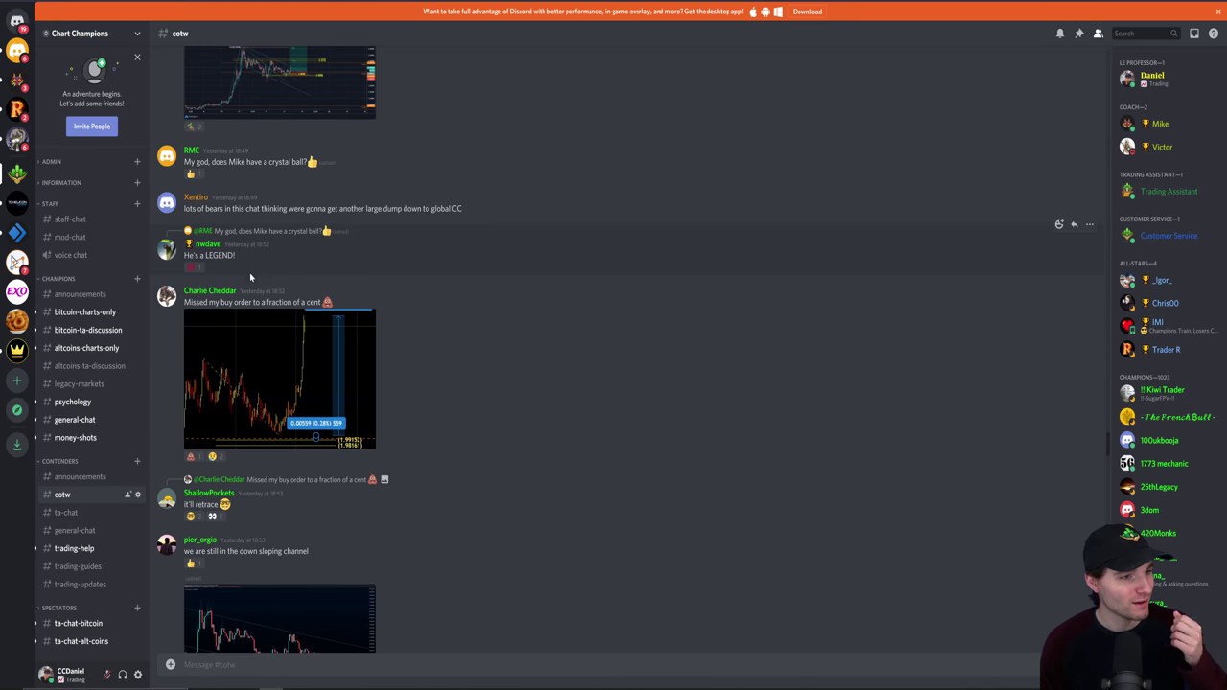
scroll(269, 268, up, 5)
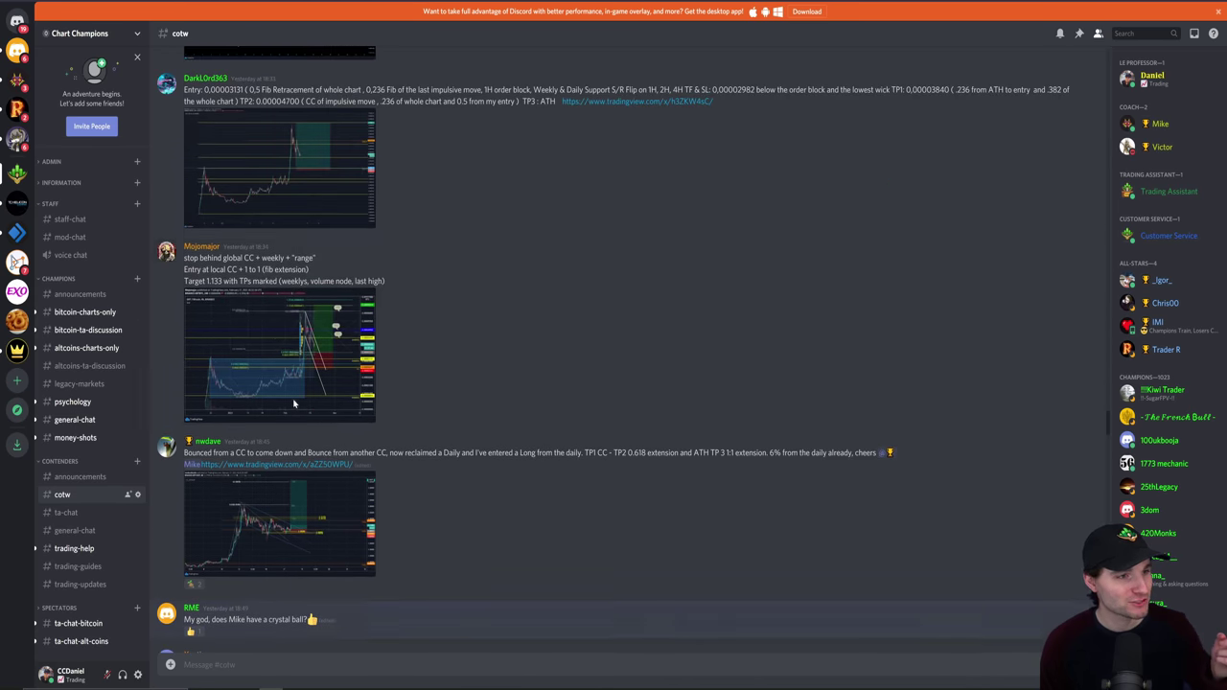
click(276, 335)
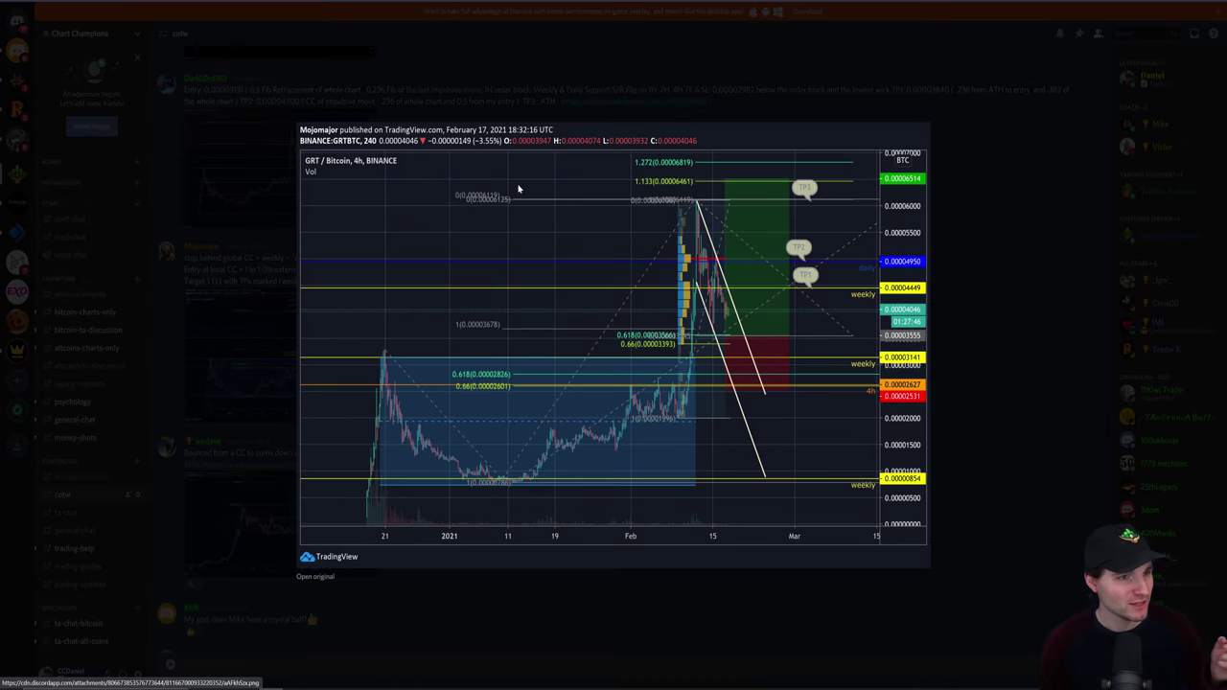
click(1053, 168)
scroll(614, 441, up, 10)
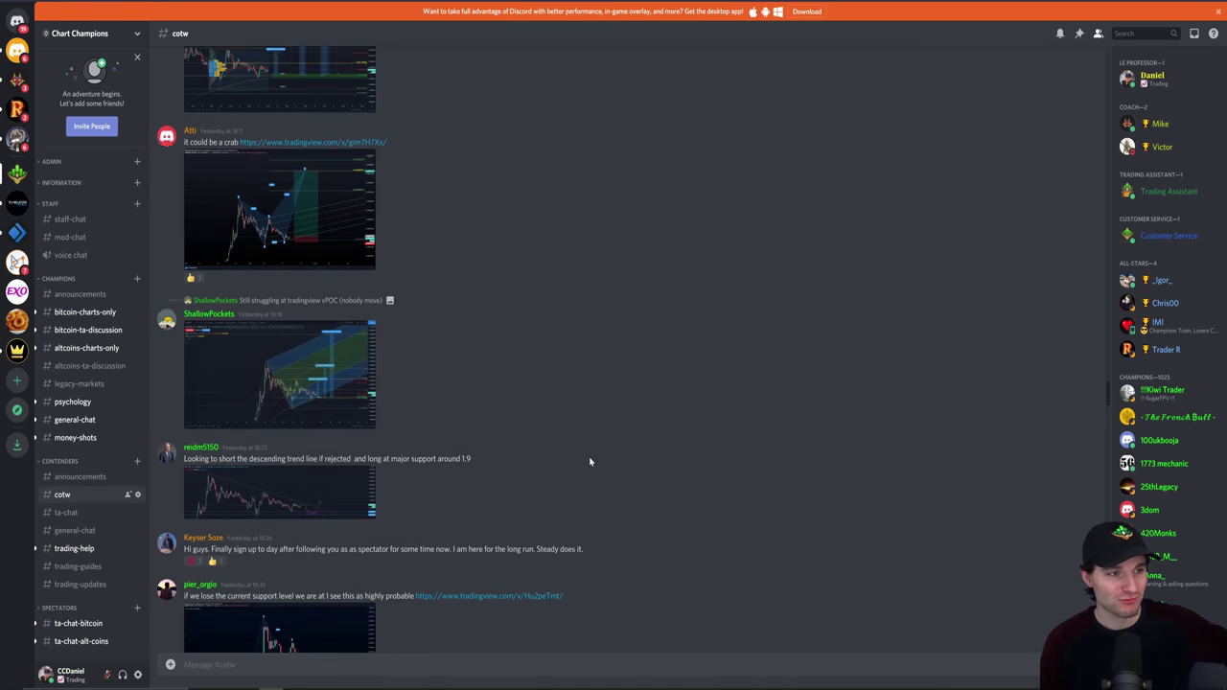
scroll(589, 462, up, 5)
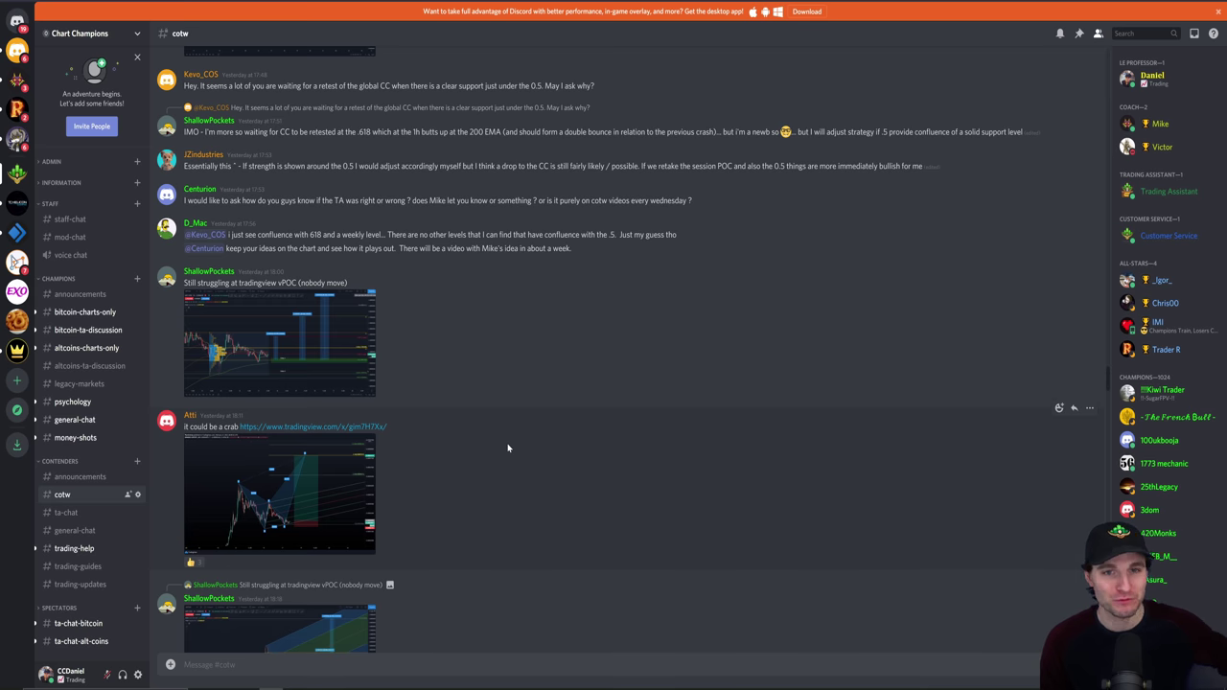
- Switch back to TradingView and examine the ETHBTC double low and rebound of 17–18 February on the 15m chart
key(alt+Tab)
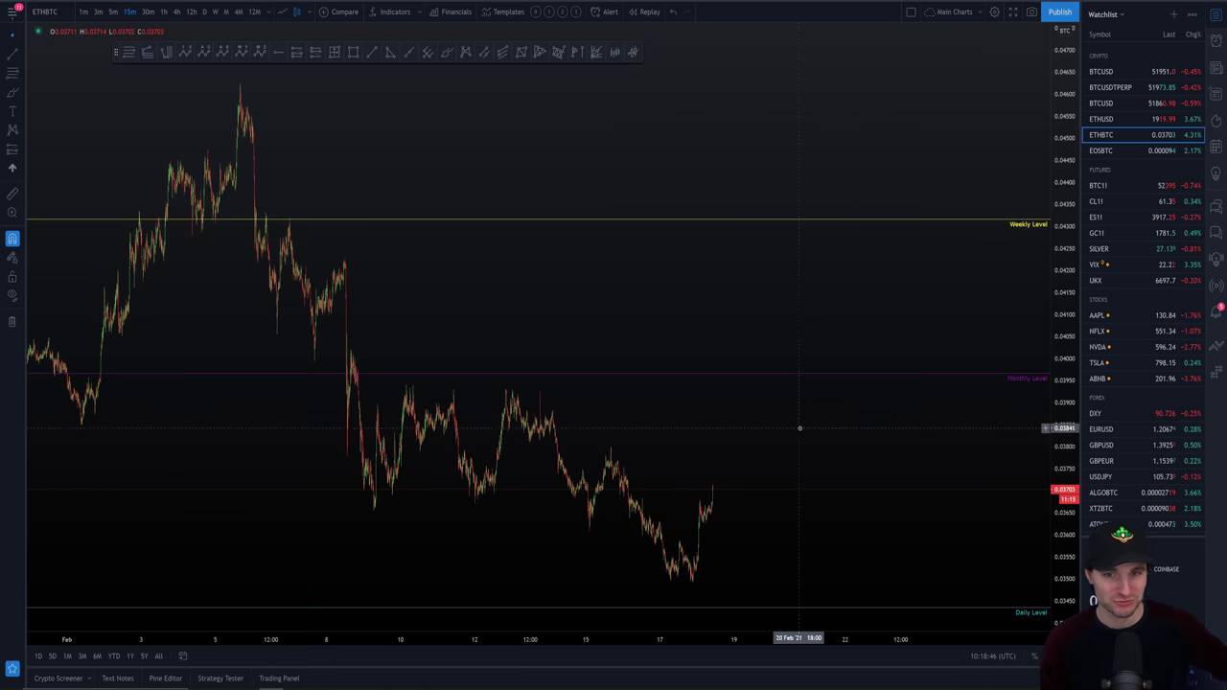
scroll(971, 407, up, 6)
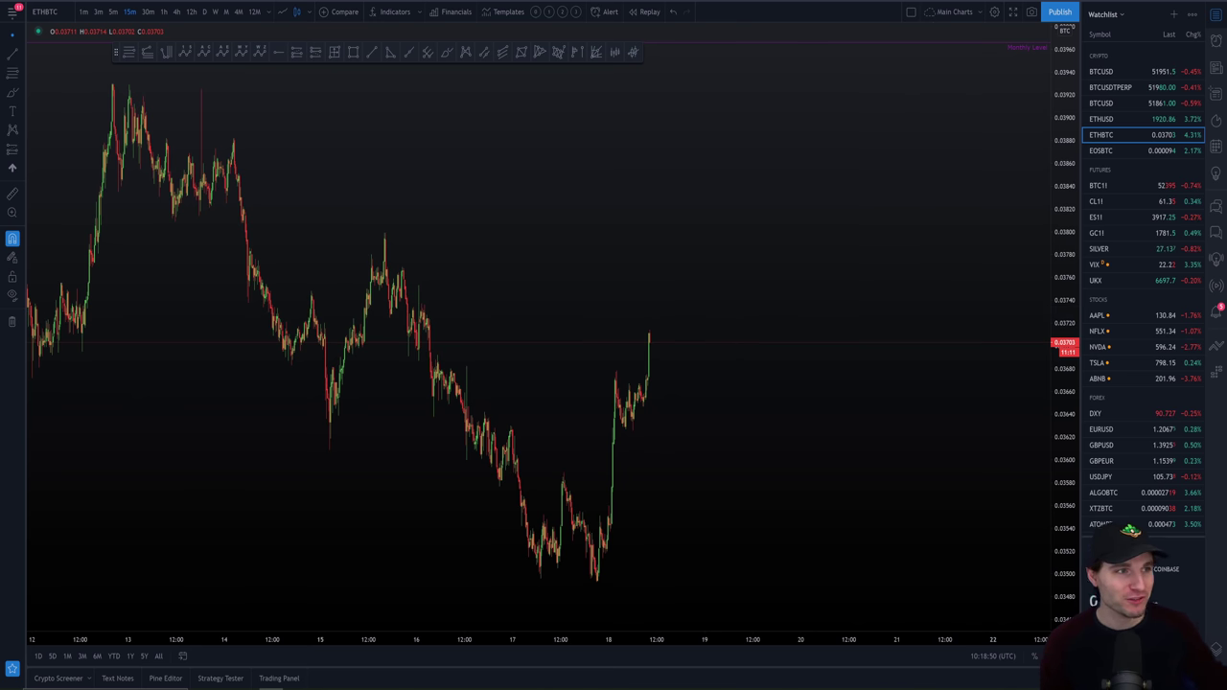
scroll(669, 512, up, 6)
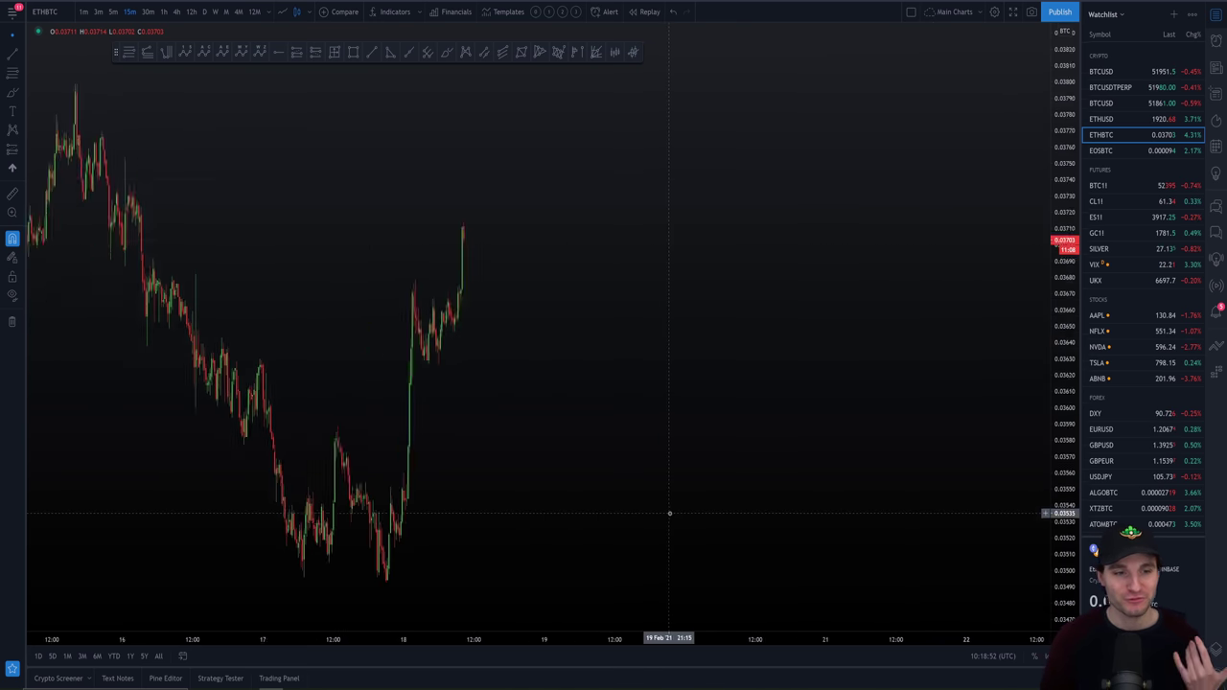
drag(578, 486, 1000, 492)
scroll(915, 496, up, 1)
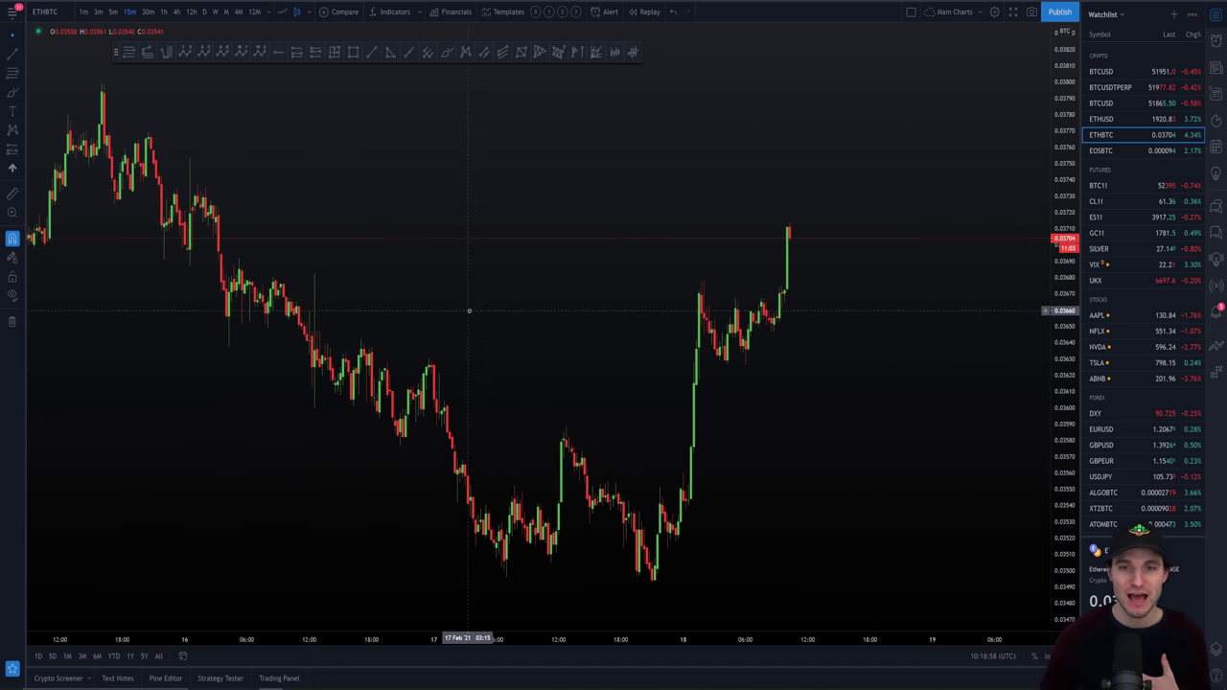
scroll(696, 495, up, 2)
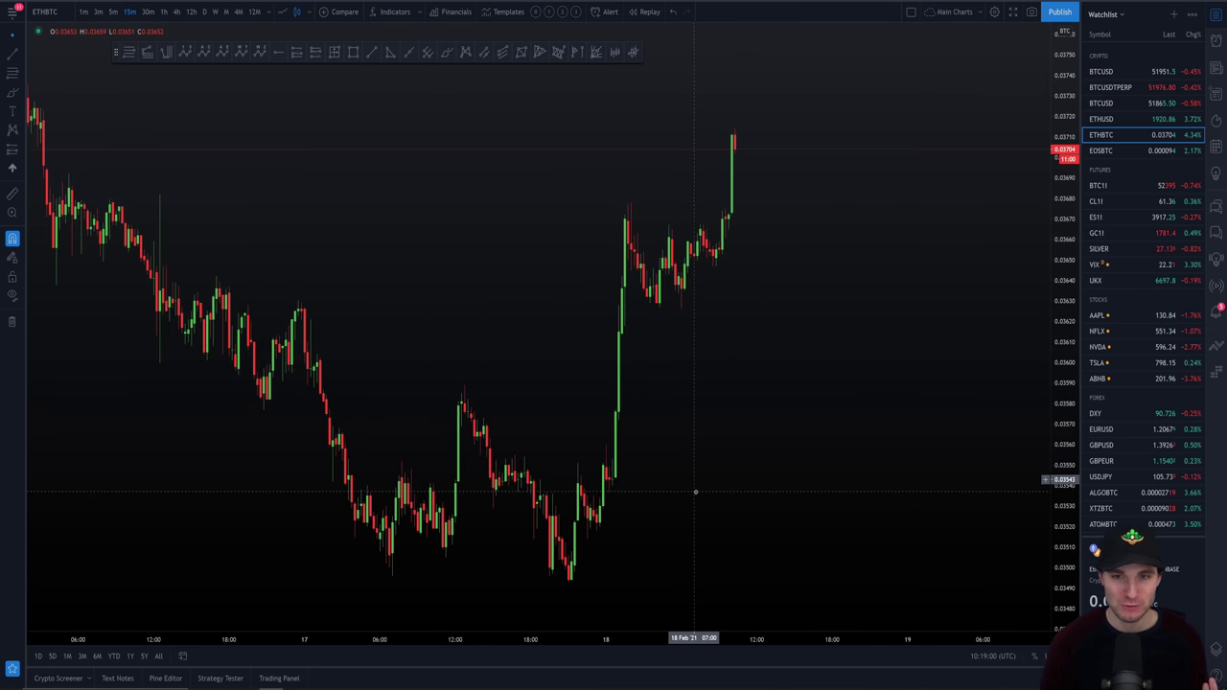
scroll(748, 489, left, 2)
- Show BTCUSD on the 3m interval with the indicator template containing the volume profile
click(1114, 72)
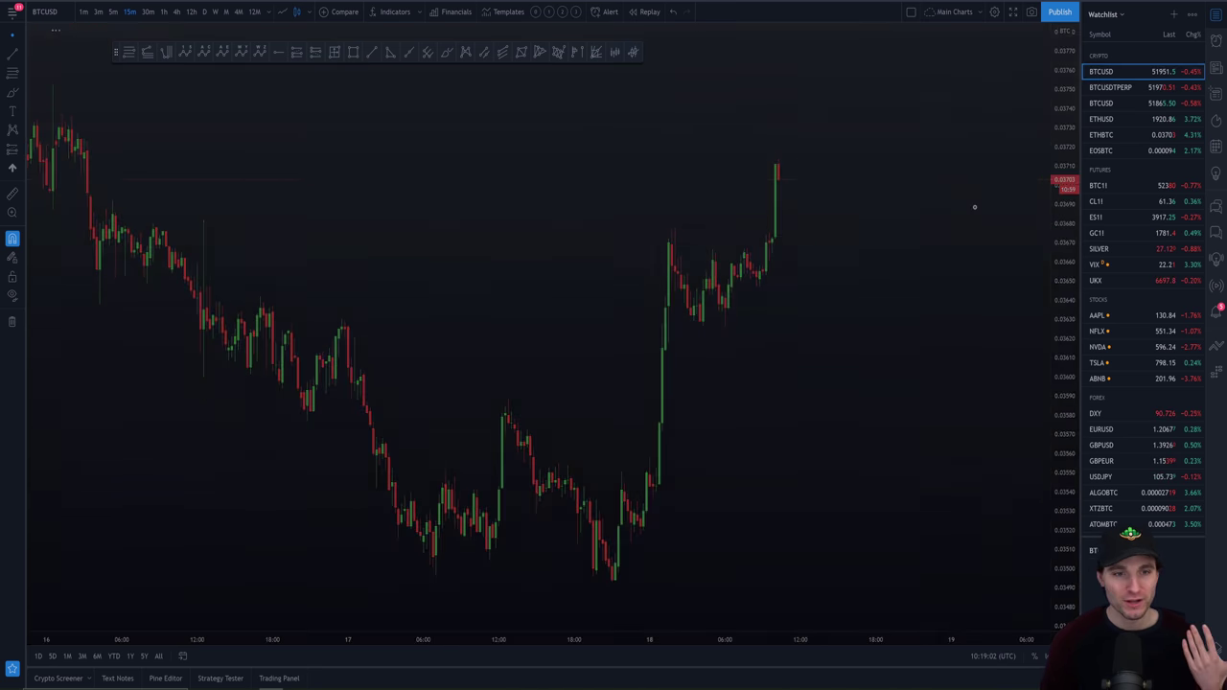
click(98, 12)
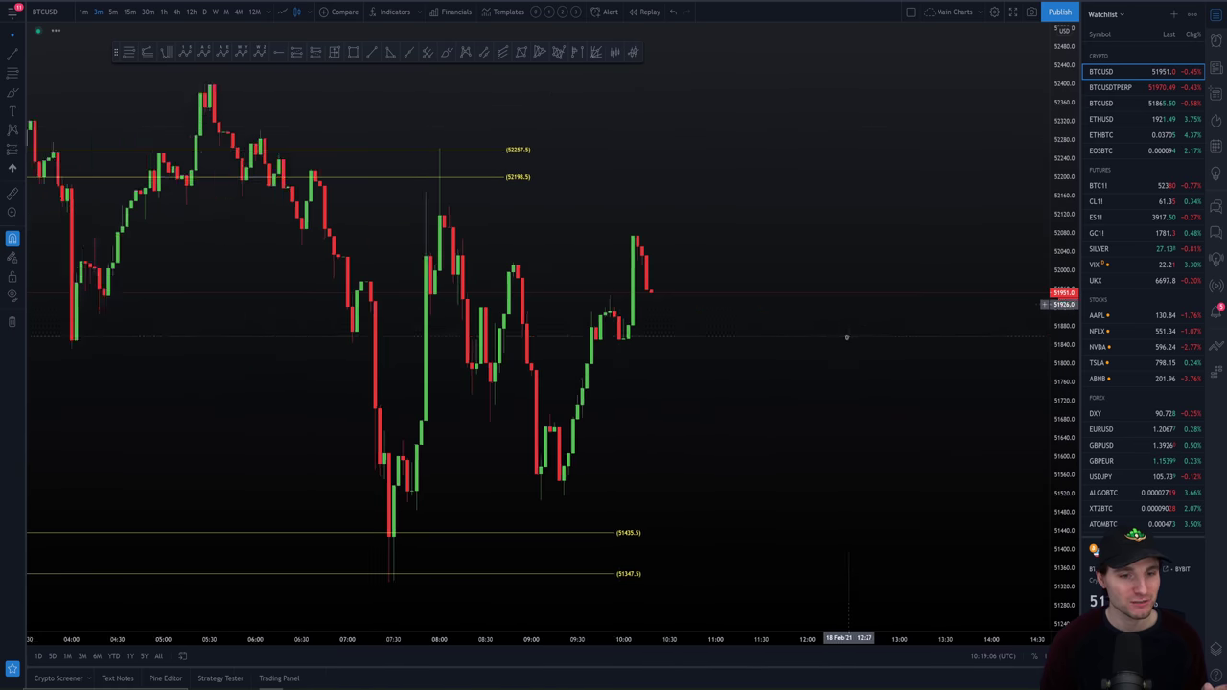
click(562, 11)
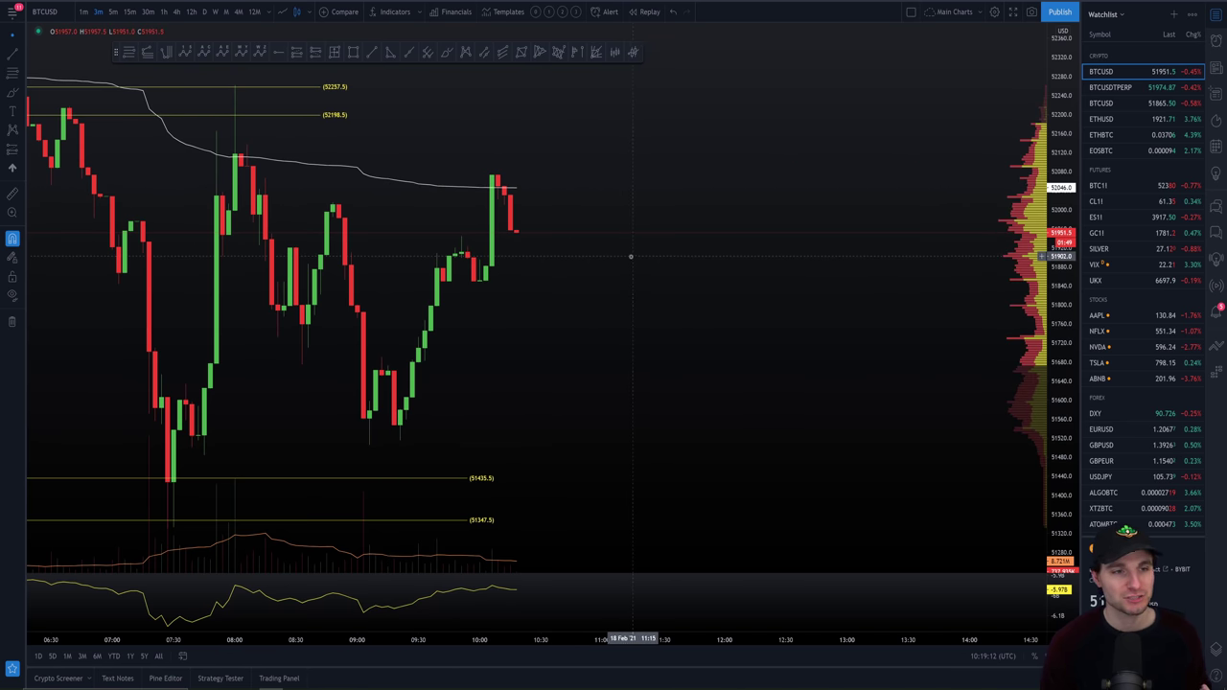
- Return BTCUSD to the indicator-free template and frame the full yellow zones at 52257.5–52198.5 and 51435.5–51347.5
click(538, 15)
scroll(844, 411, down, 8)
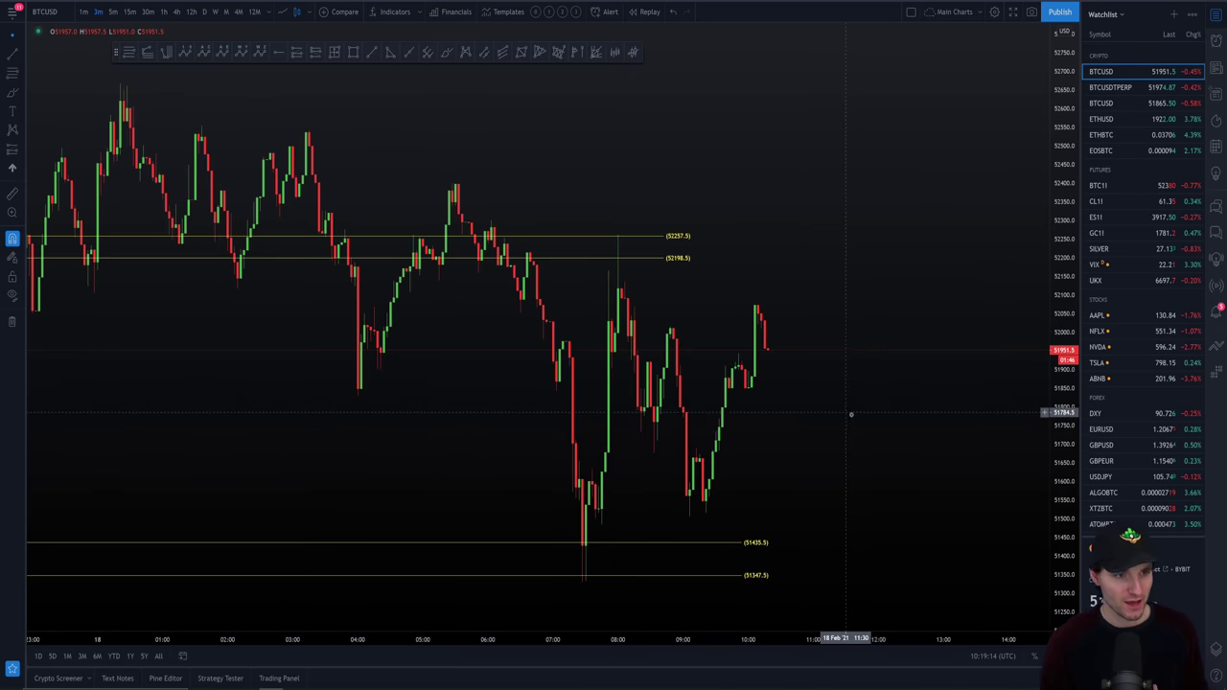
drag(938, 443, 918, 447)
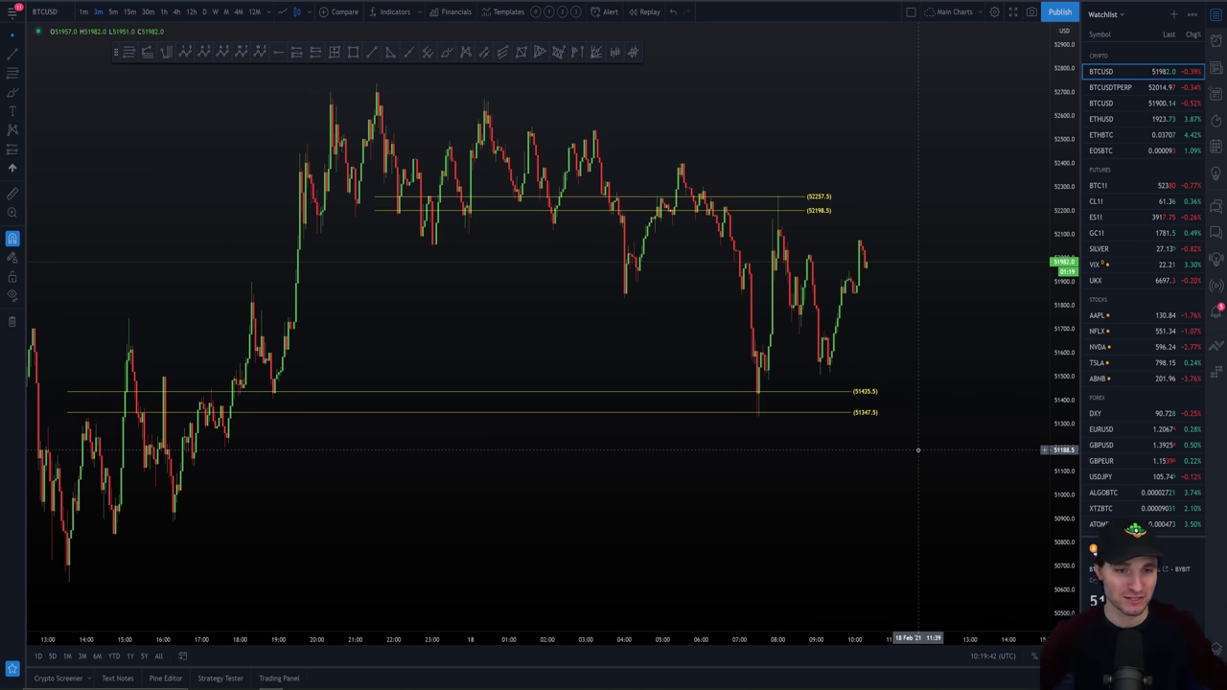
- Circle the BTCUSD low at the 51347.5 level and the rebound high at 52257.5 with the Brush
scroll(967, 285, right, 2)
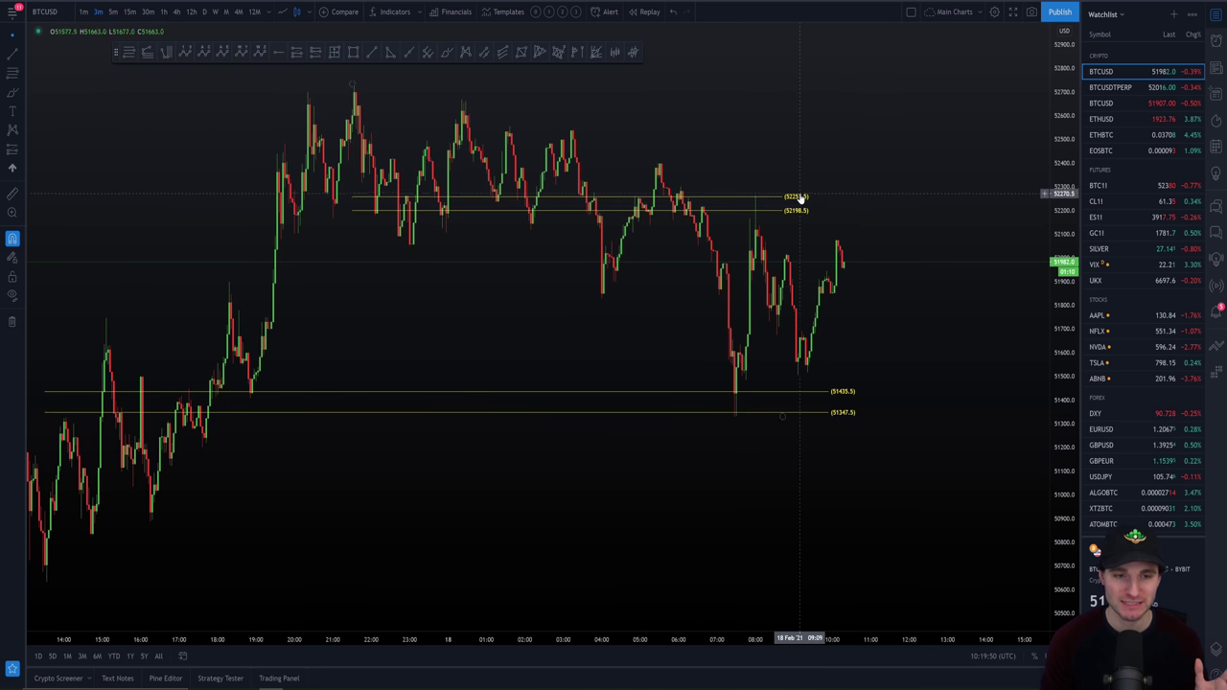
click(445, 52)
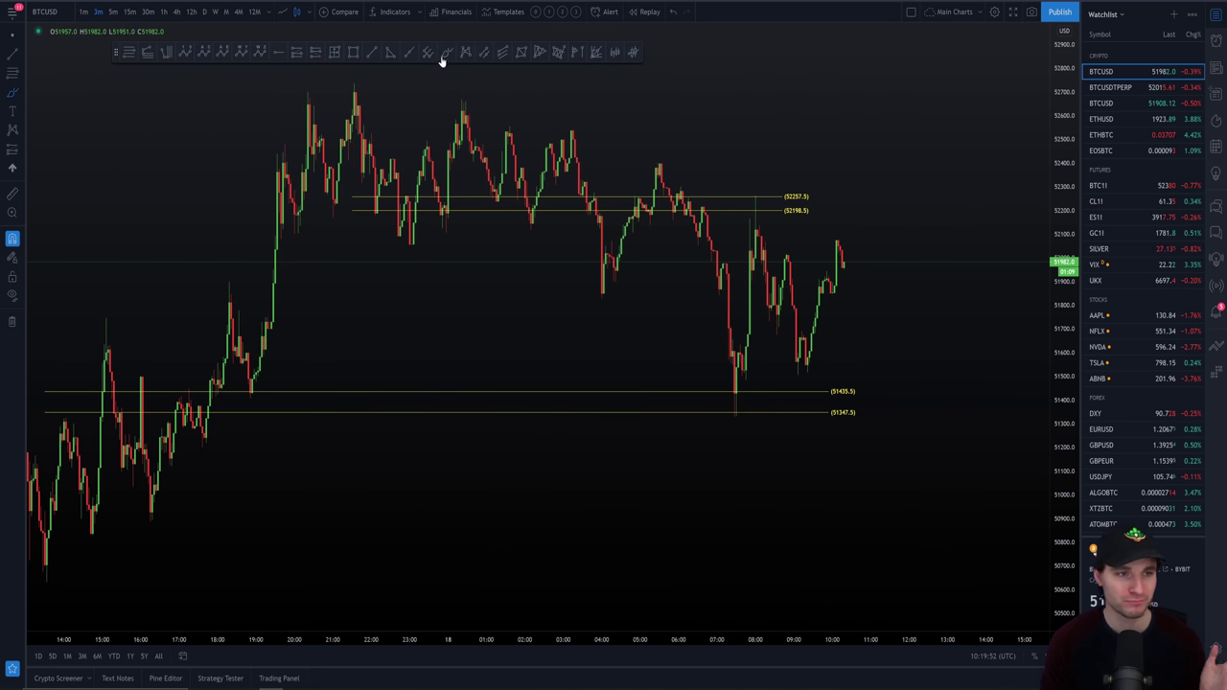
drag(715, 403, 732, 418)
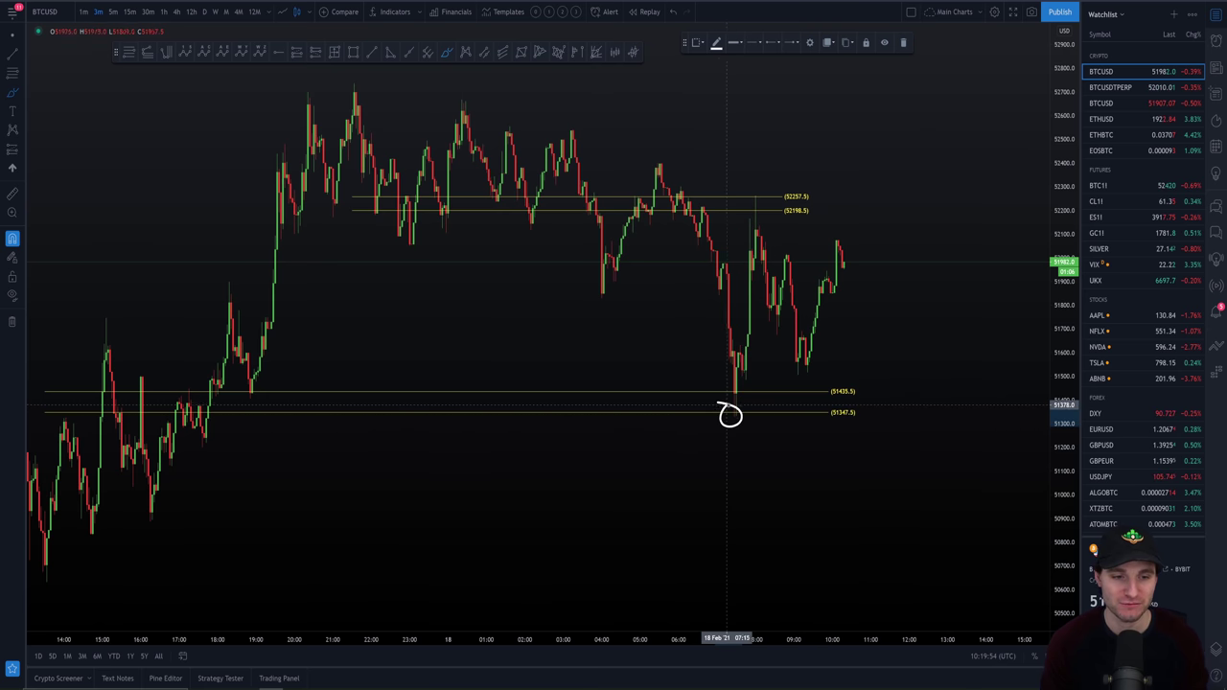
drag(746, 200, 756, 198)
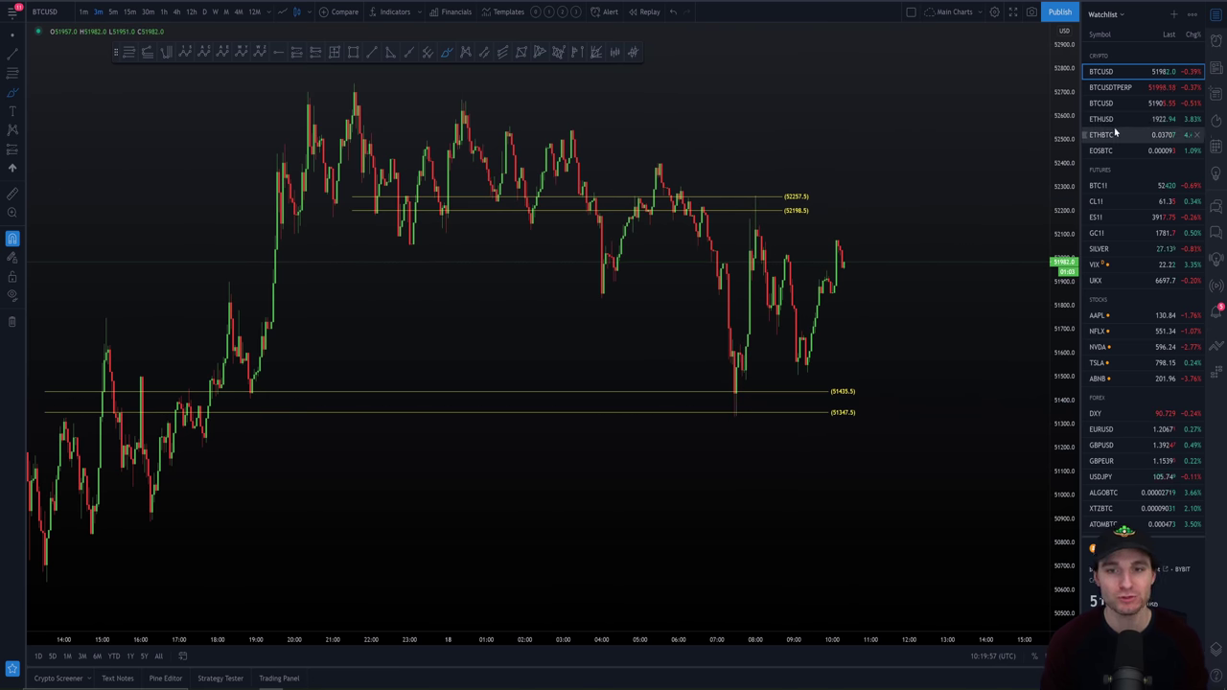
- Show ETHBTC and examine its 17 February double low and rebound, marking the lows with a brush stroke and undoing it
click(1115, 134)
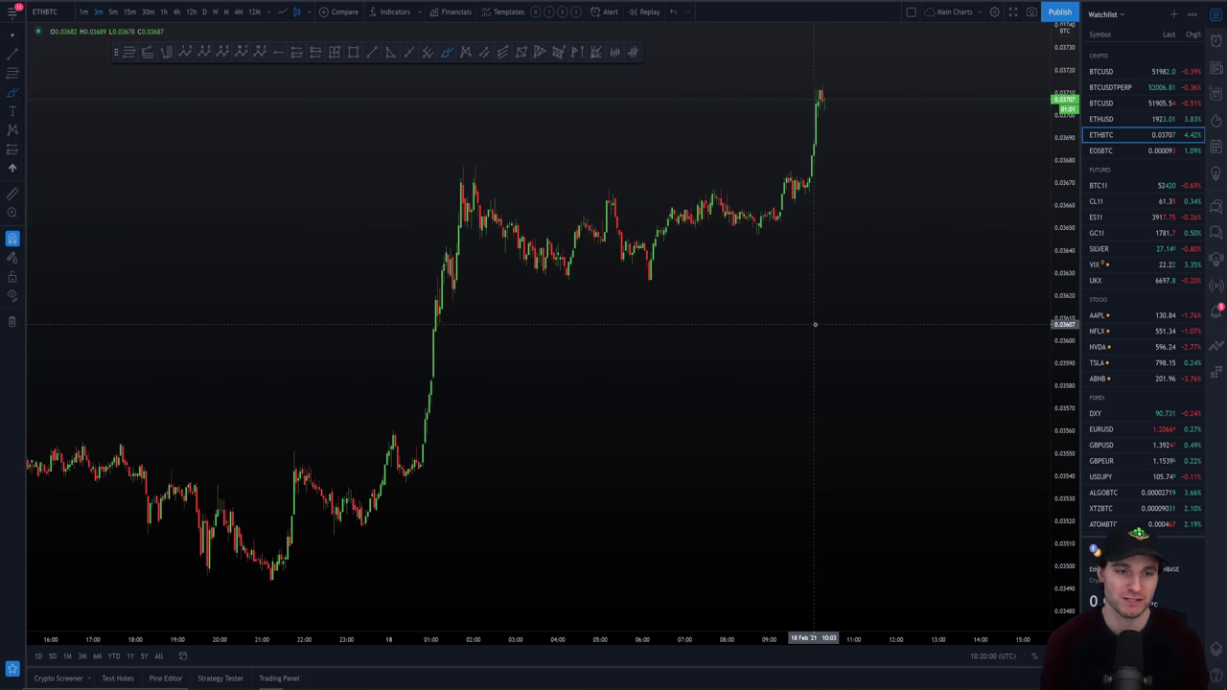
scroll(202, 583, down, 3)
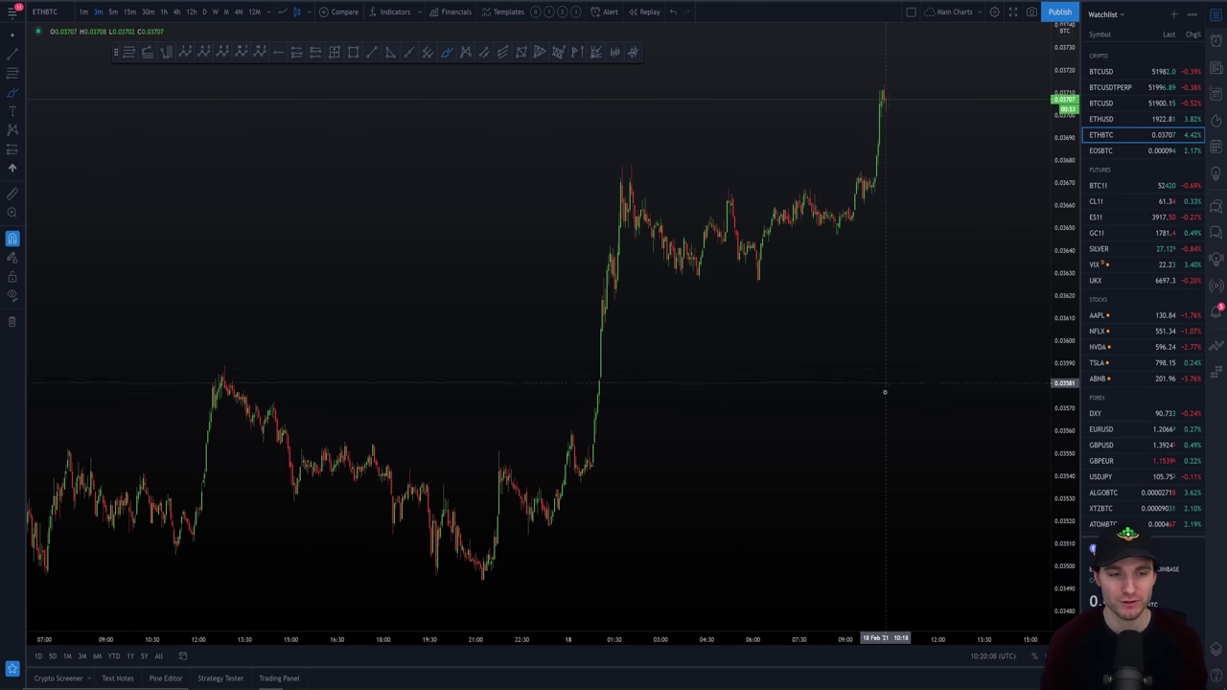
scroll(883, 391, down, 3)
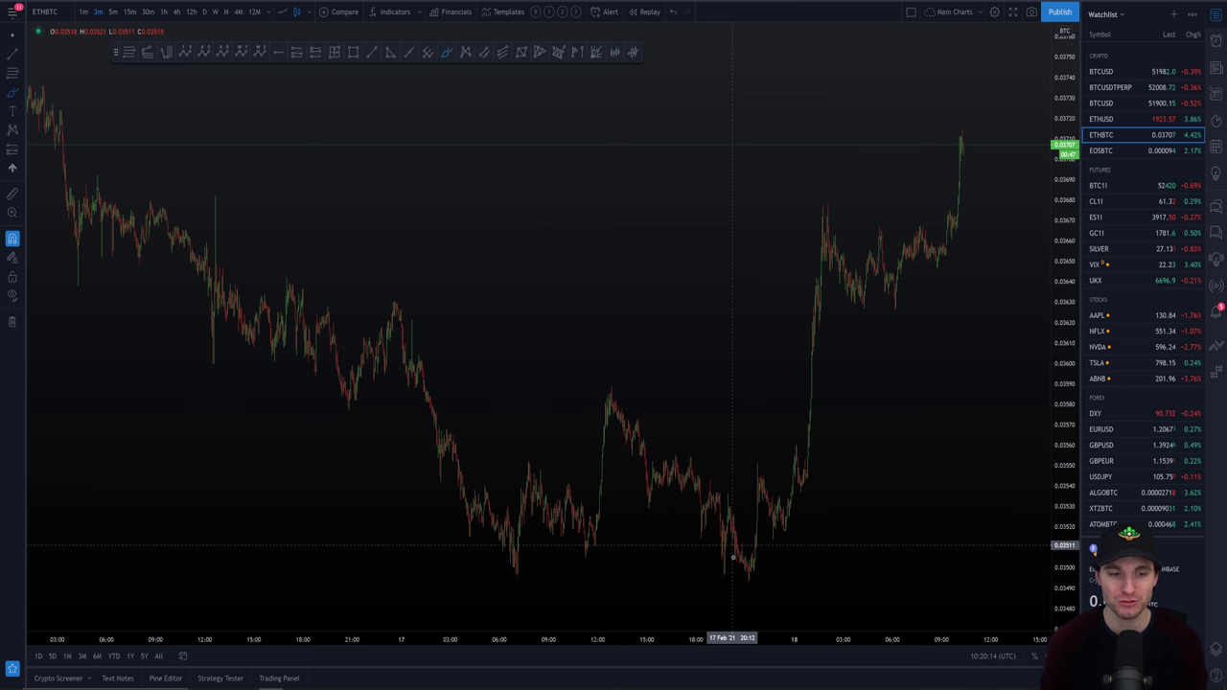
mouse_move(510, 554)
mouse_down()
mouse_move(521, 574)
mouse_move(818, 571)
mouse_up()
key(ctrl+z)
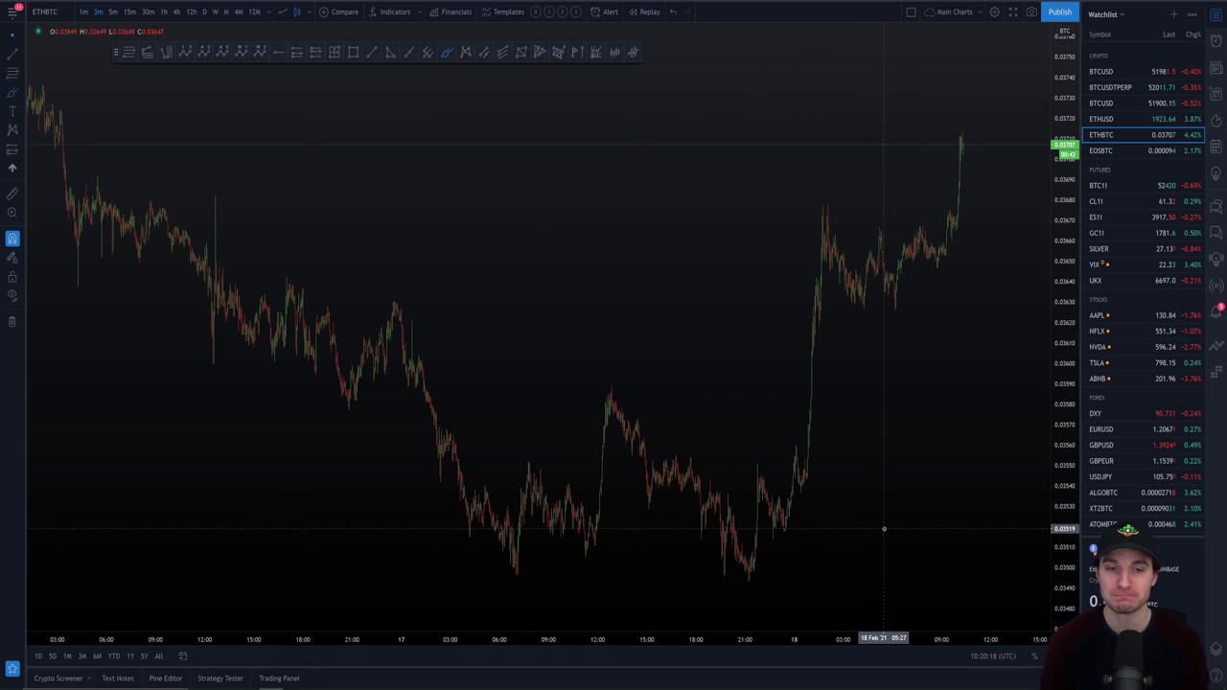
scroll(843, 432, up, 3)
drag(835, 431, 767, 432)
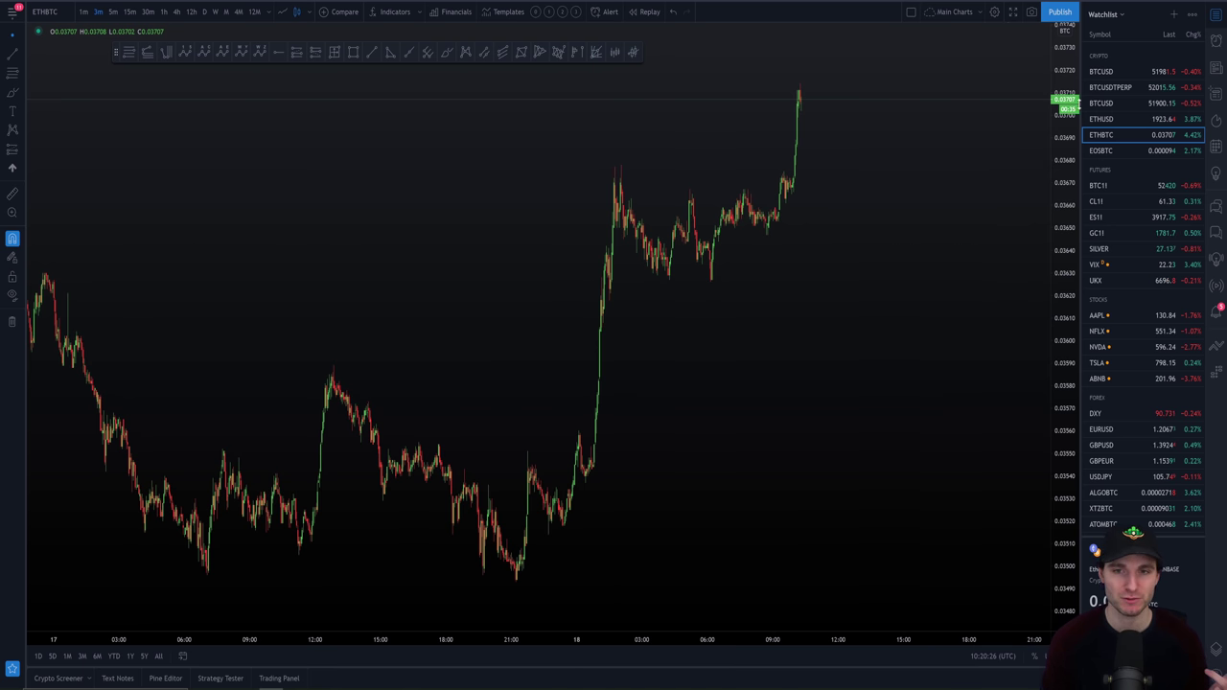
- Return to BTCUSD and frame the price action around the 52257.5–52198.5 and 51435.5–51347.5 zones
click(1103, 72)
scroll(846, 316, up, 2)
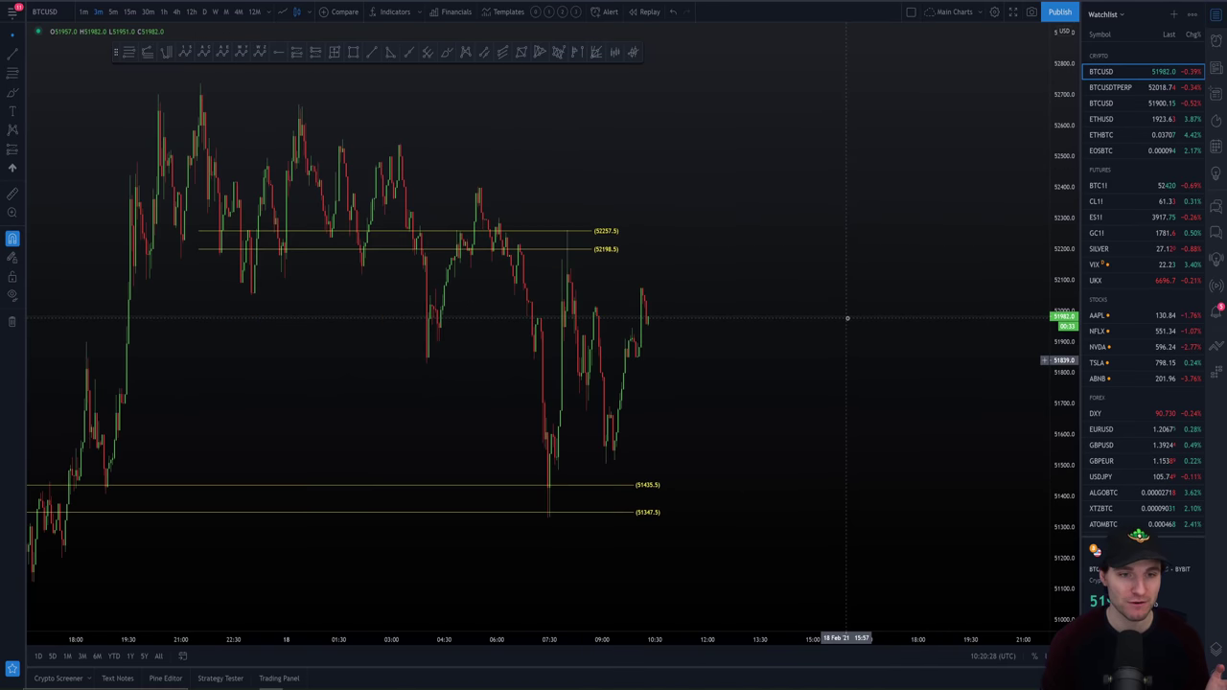
drag(773, 359, 895, 353)
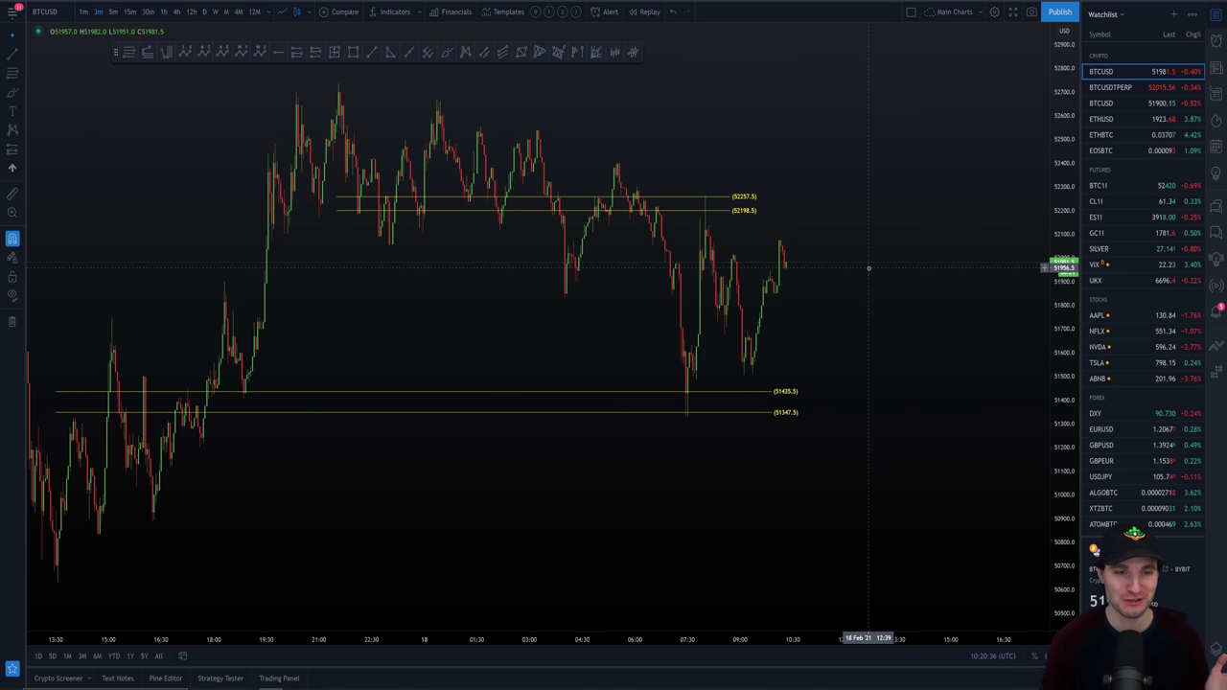
scroll(885, 279, down, 1)
scroll(889, 280, up, 1)
mouse_move(888, 278)
mouse_down()
mouse_move(871, 287)
mouse_move(896, 288)
mouse_up()
- Switch to Discord and browse the trade results in the money-shots channel, enlarging the 34.36 % BTCUSD result
key(super+Tab)
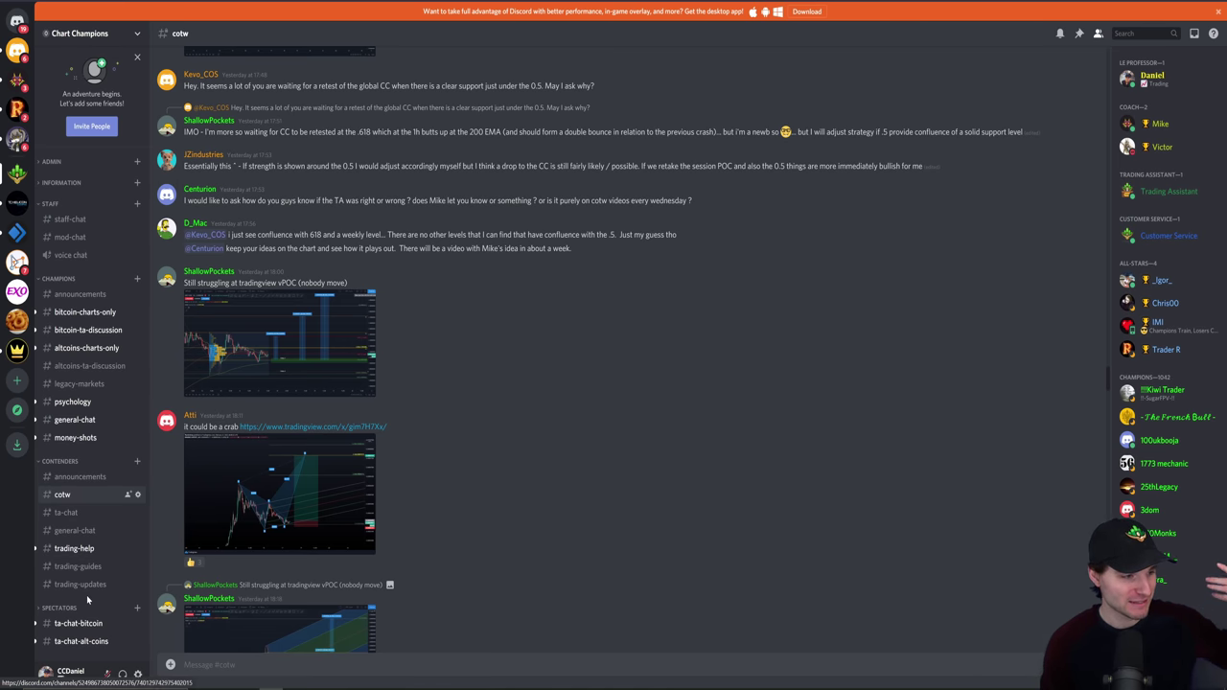
click(75, 437)
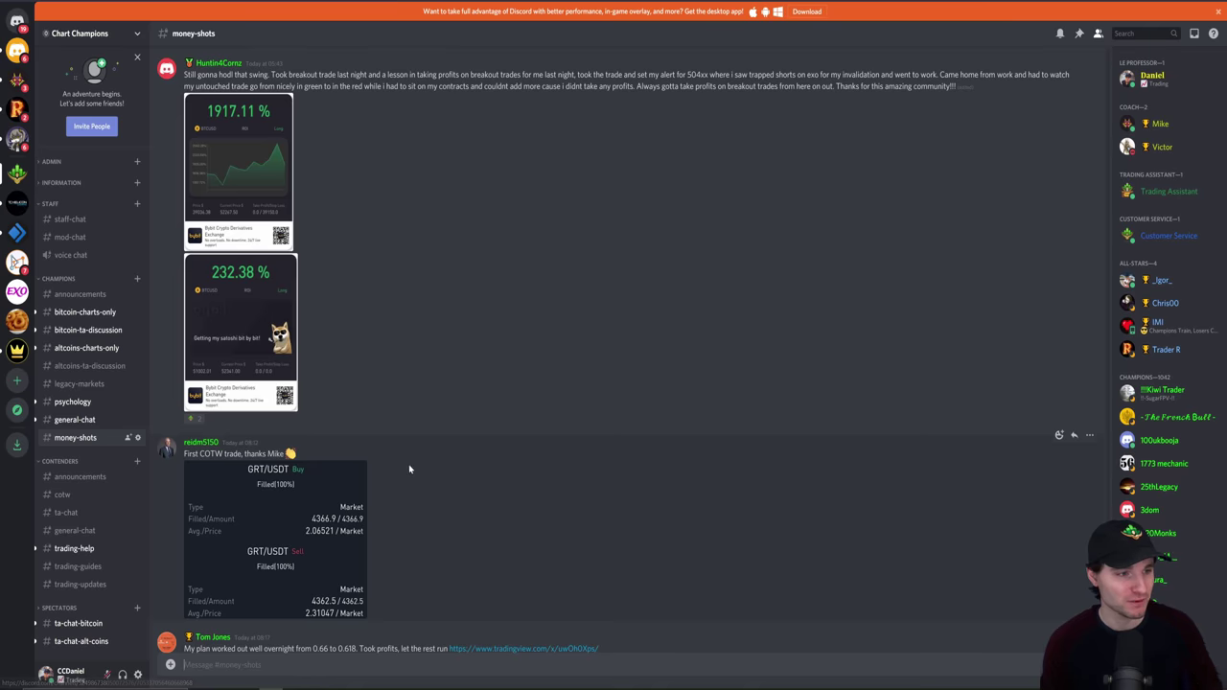
scroll(620, 407, up, 10)
scroll(620, 409, up, 15)
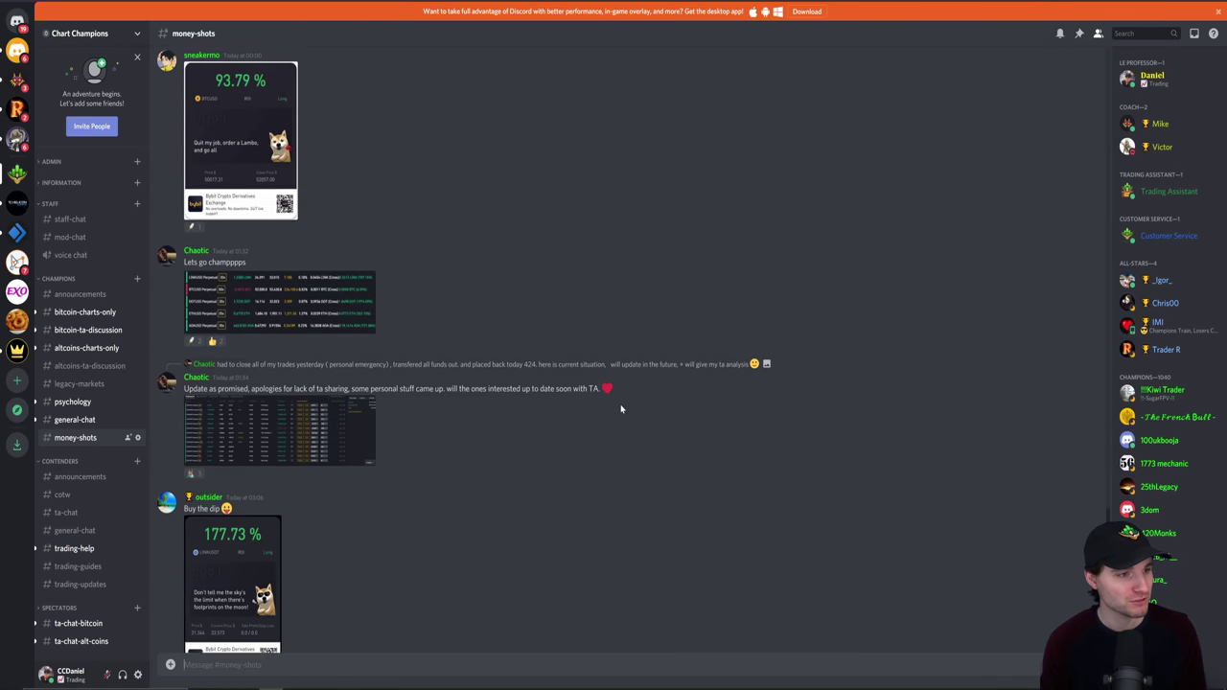
scroll(617, 417, up, 4)
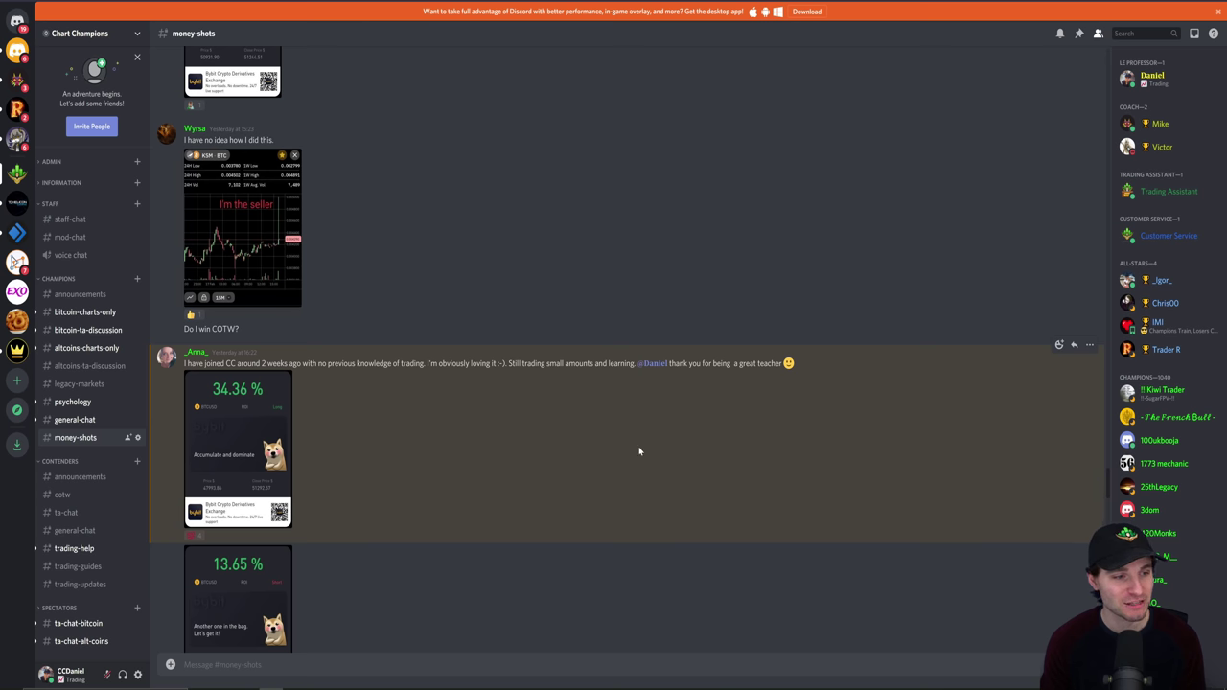
click(253, 436)
click(943, 399)
- Browse the older money-shots posts back to 16 February, enlarging the TP1 trade graphic along the way
scroll(584, 512, up, 8)
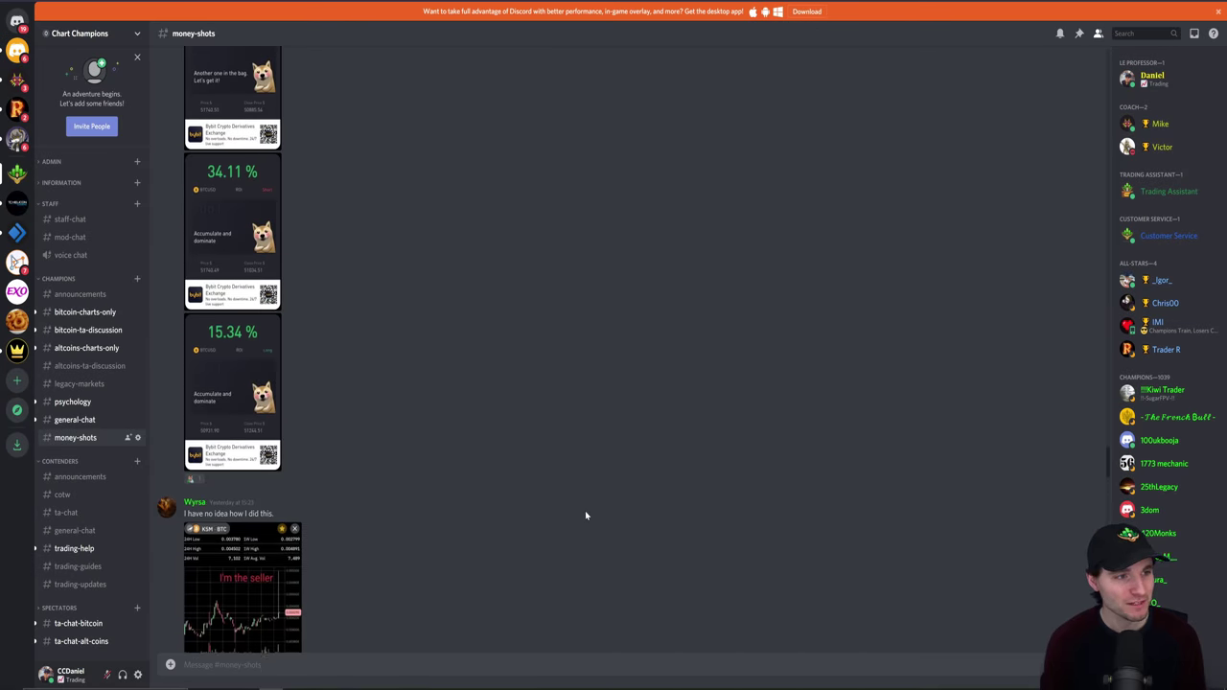
scroll(581, 507, up, 10)
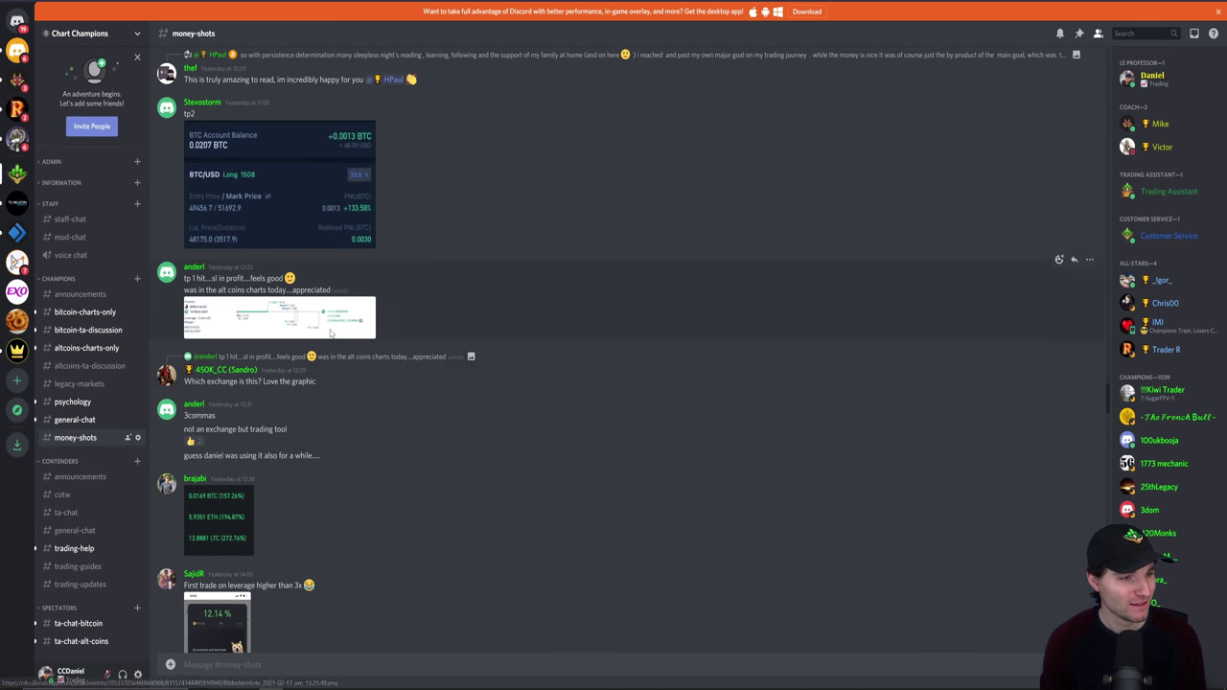
click(334, 330)
click(572, 509)
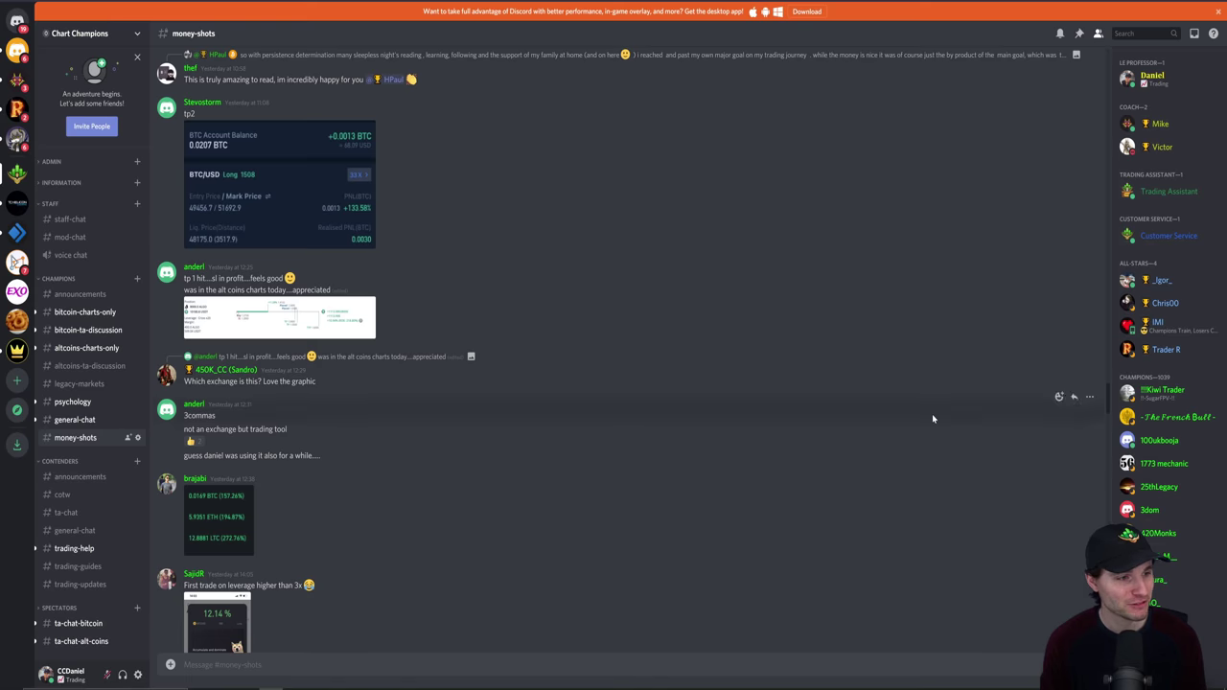
scroll(575, 506, up, 10)
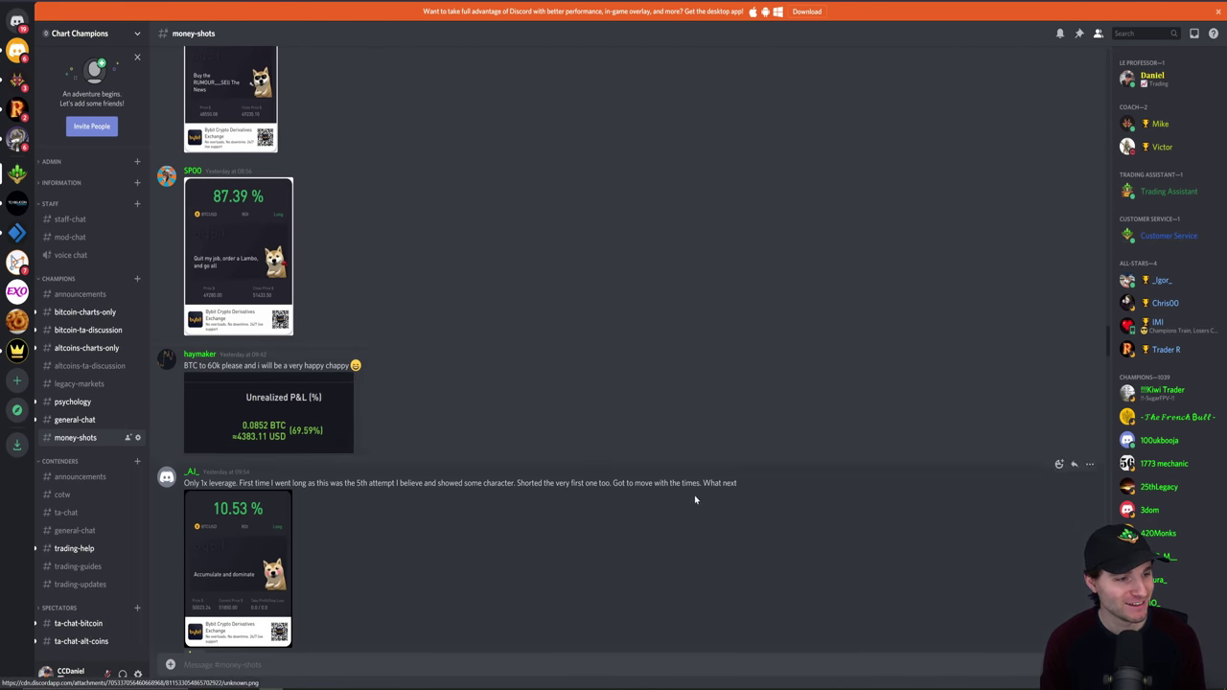
scroll(695, 494, up, 15)
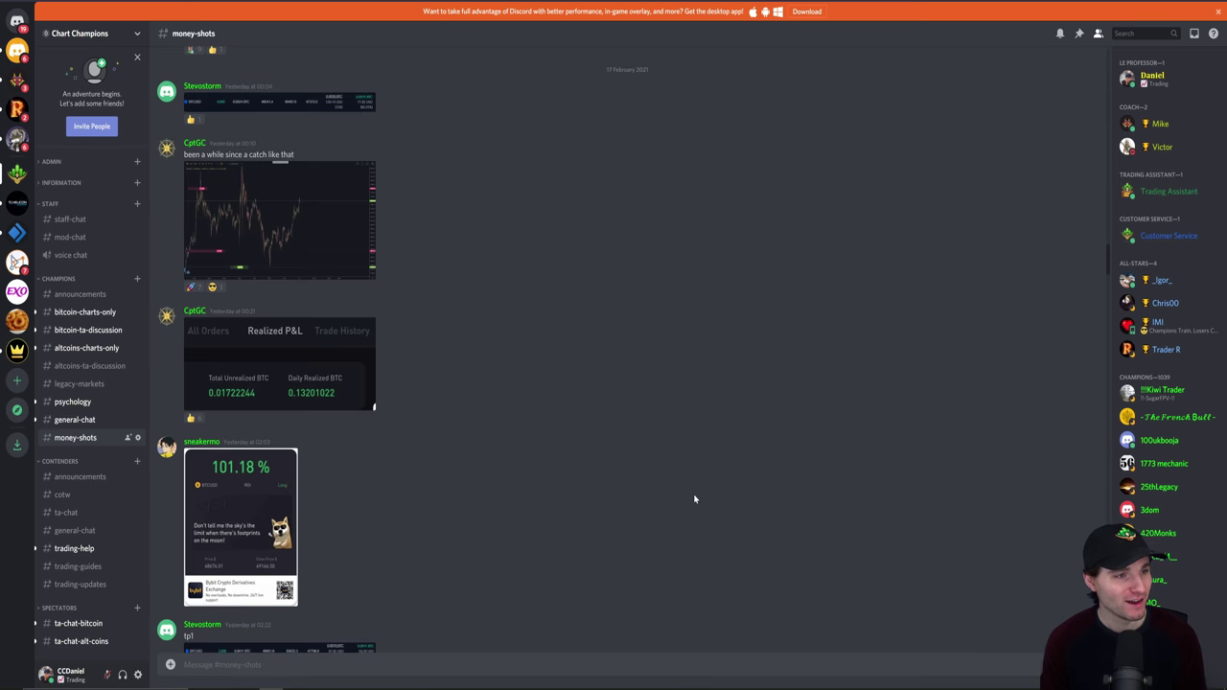
scroll(695, 499, up, 10)
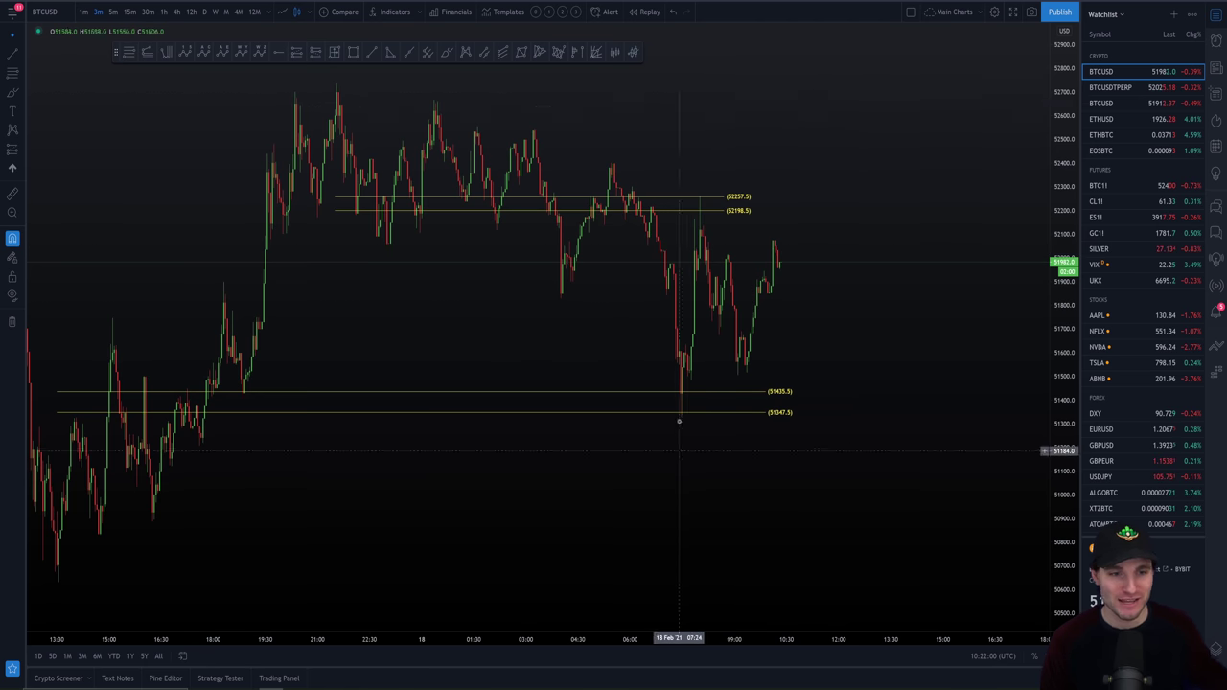
- Show ETHBTC in TradingView, and switch back to Discord to view the enlarged BTCUSD pivot chart in the trading-updates channel
click(1122, 135)
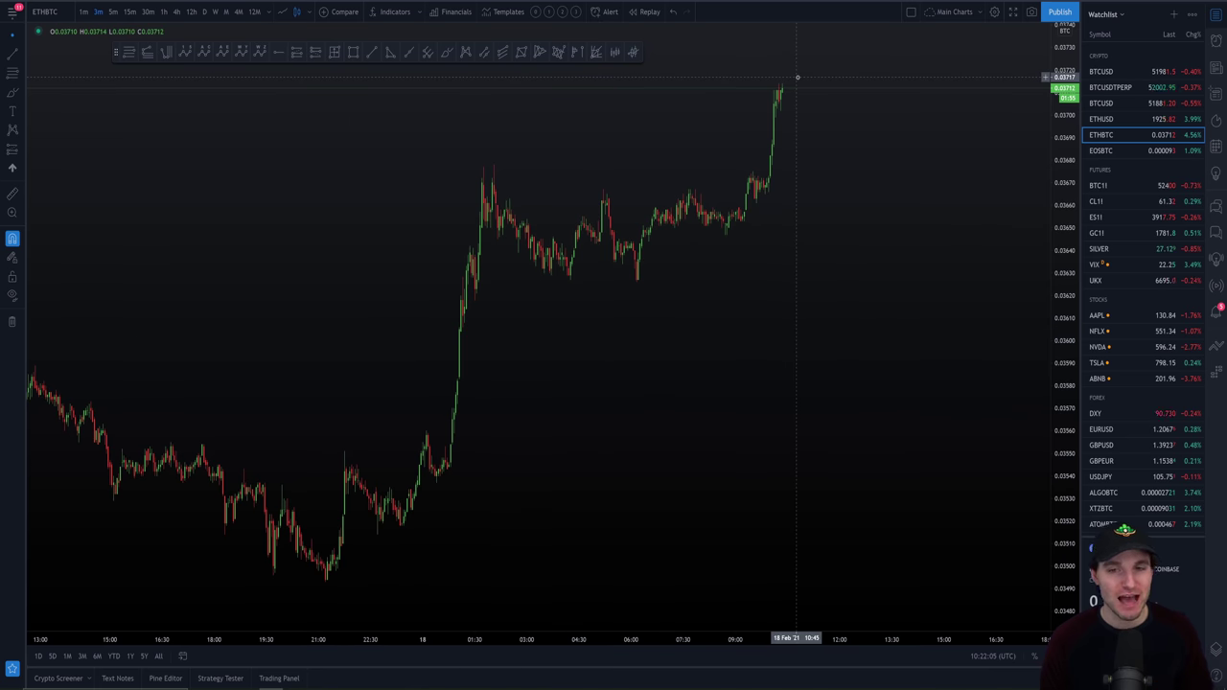
key(ctrl+Tab)
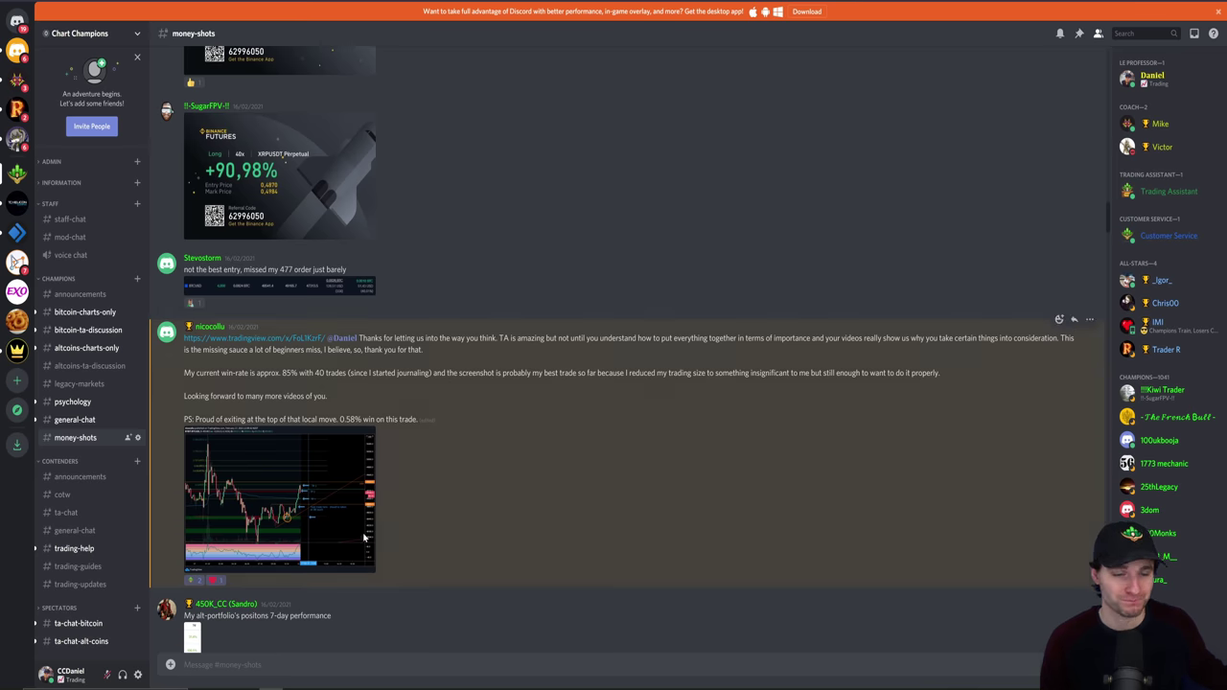
click(88, 584)
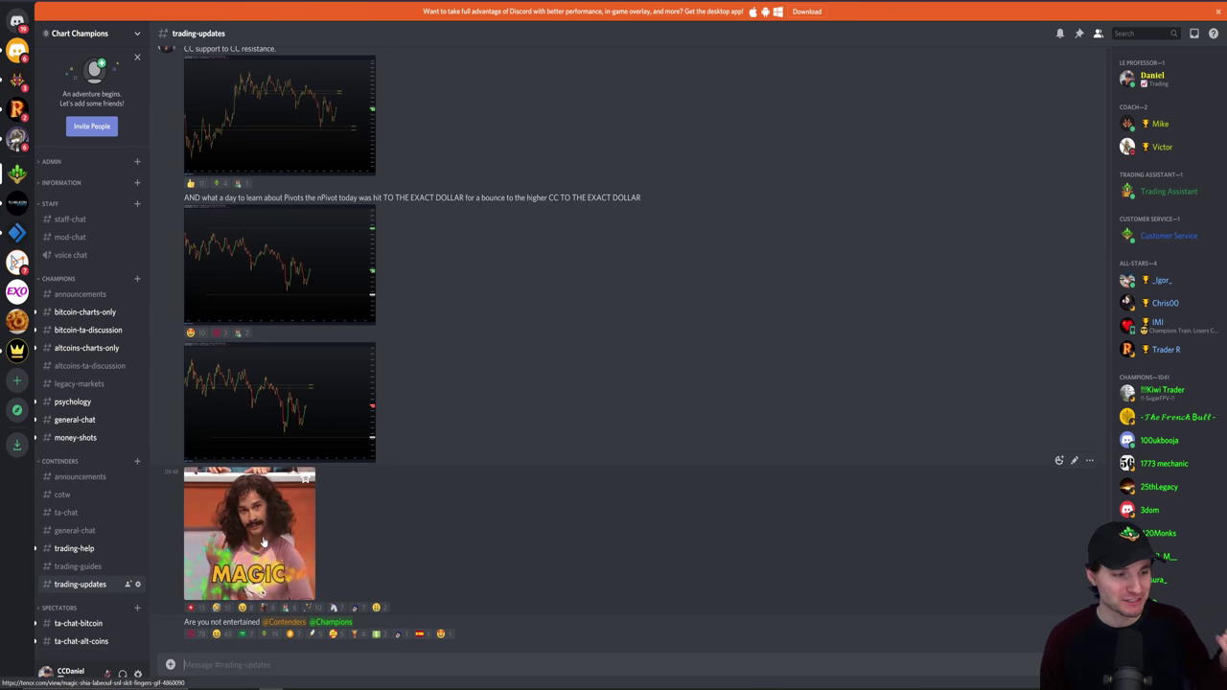
click(314, 434)
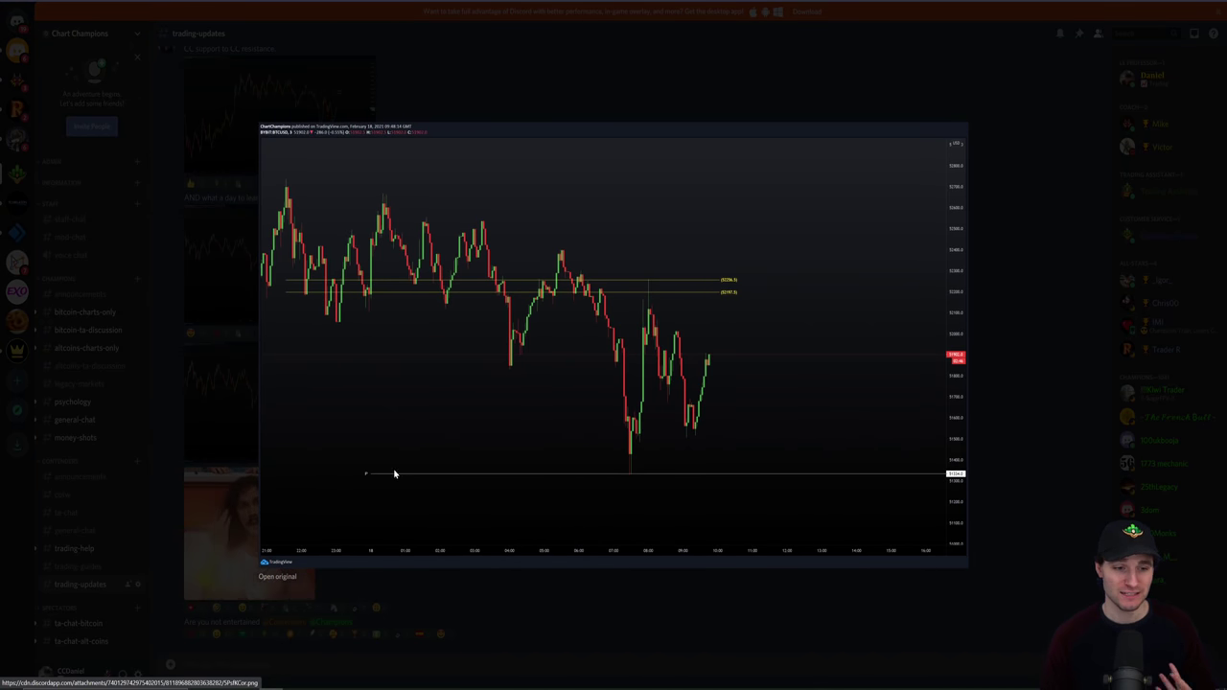
click(1008, 495)
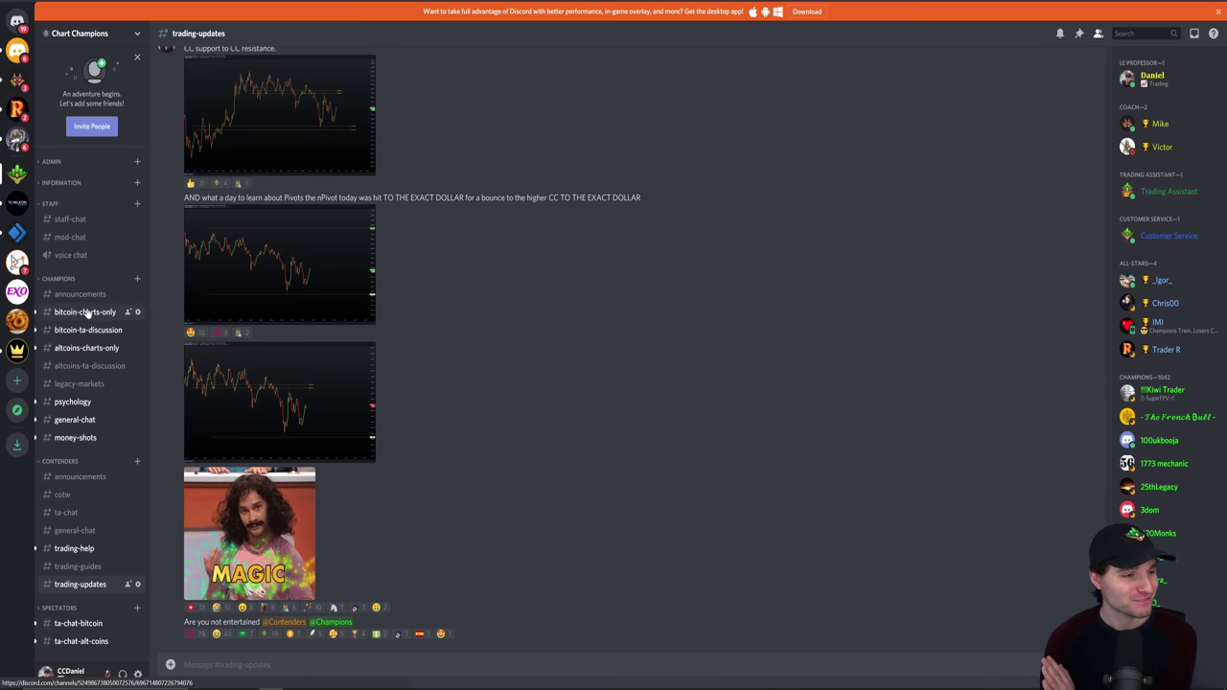
- Open the bitcoin-charts-only channel, and switch back to TradingView to show BTCUSD
click(84, 312)
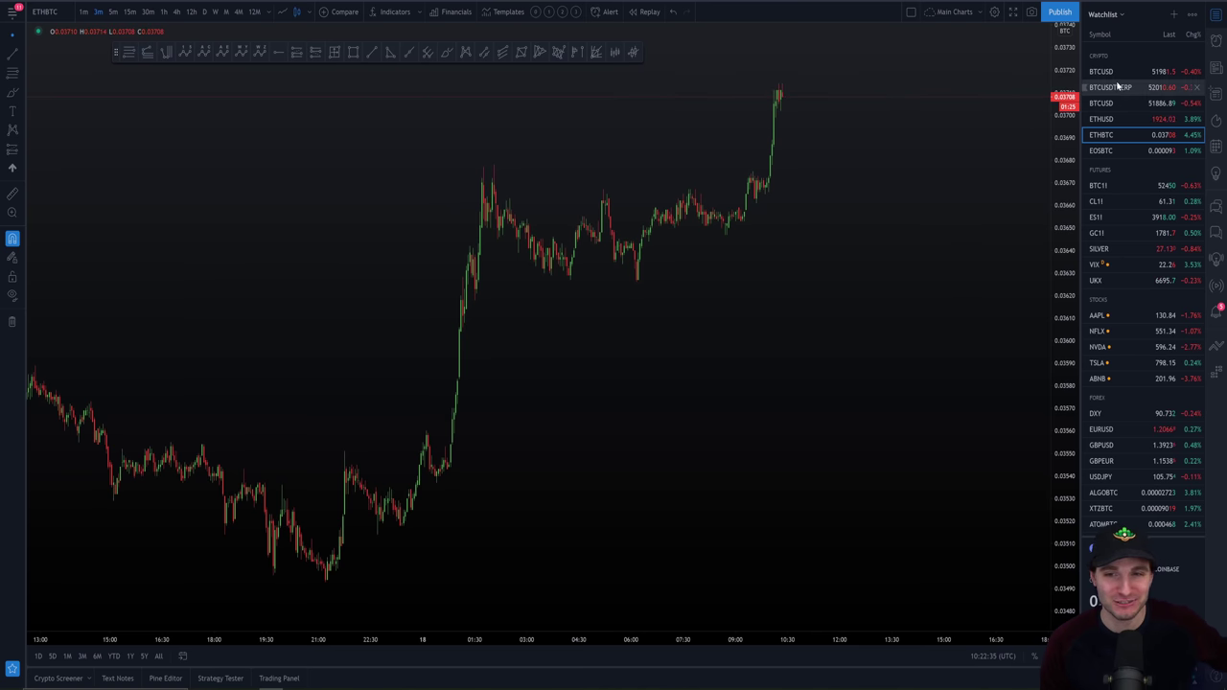
click(1114, 72)
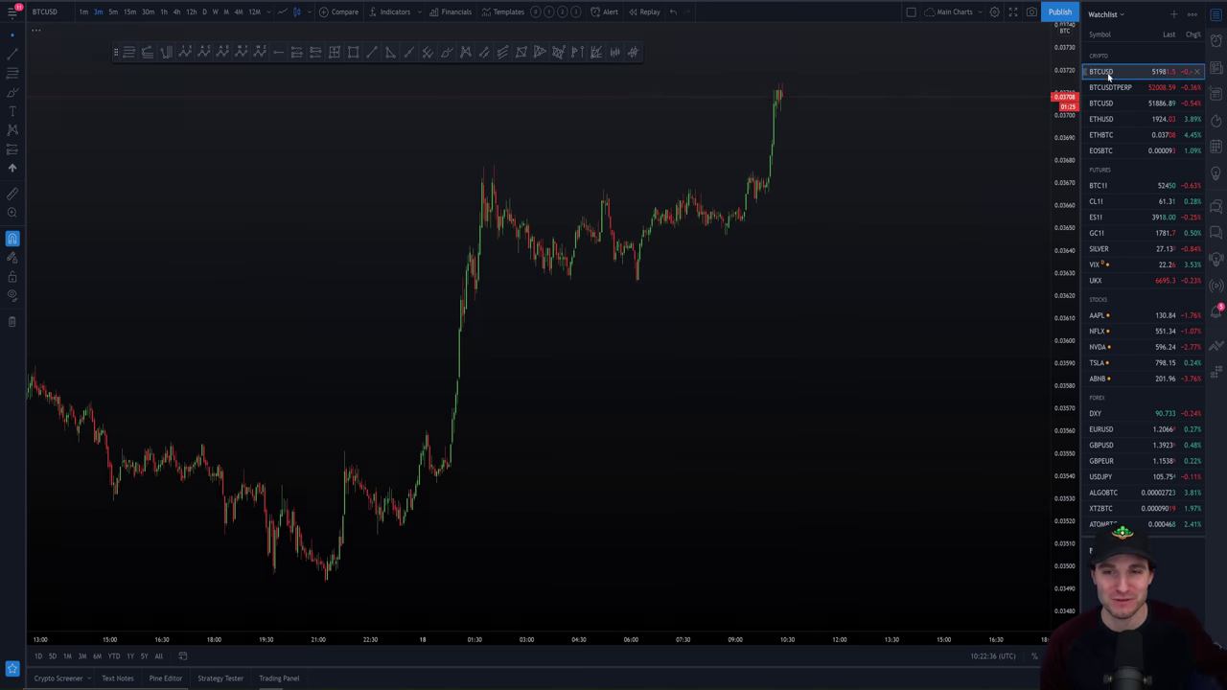